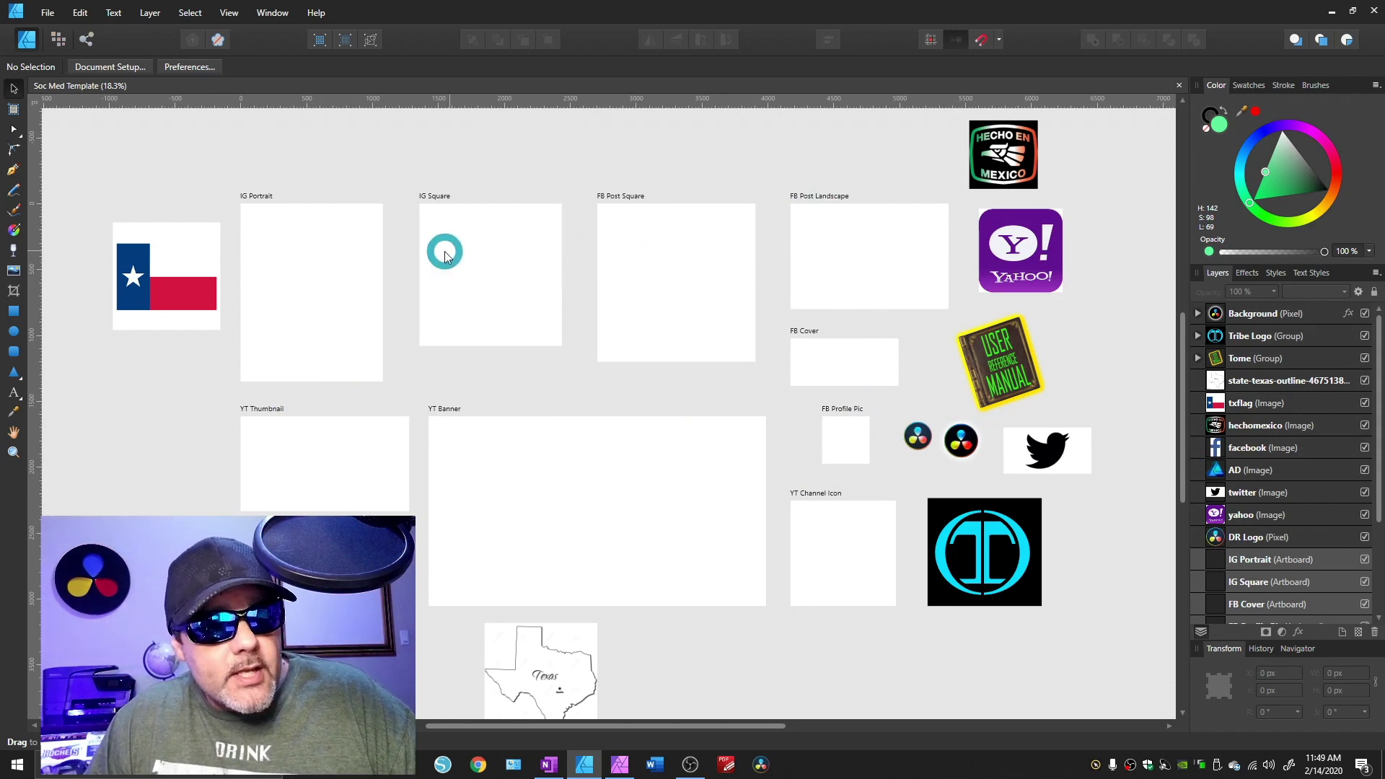
Step: Move the Texas flag image onto the IG Portrait artboard
click(297, 276)
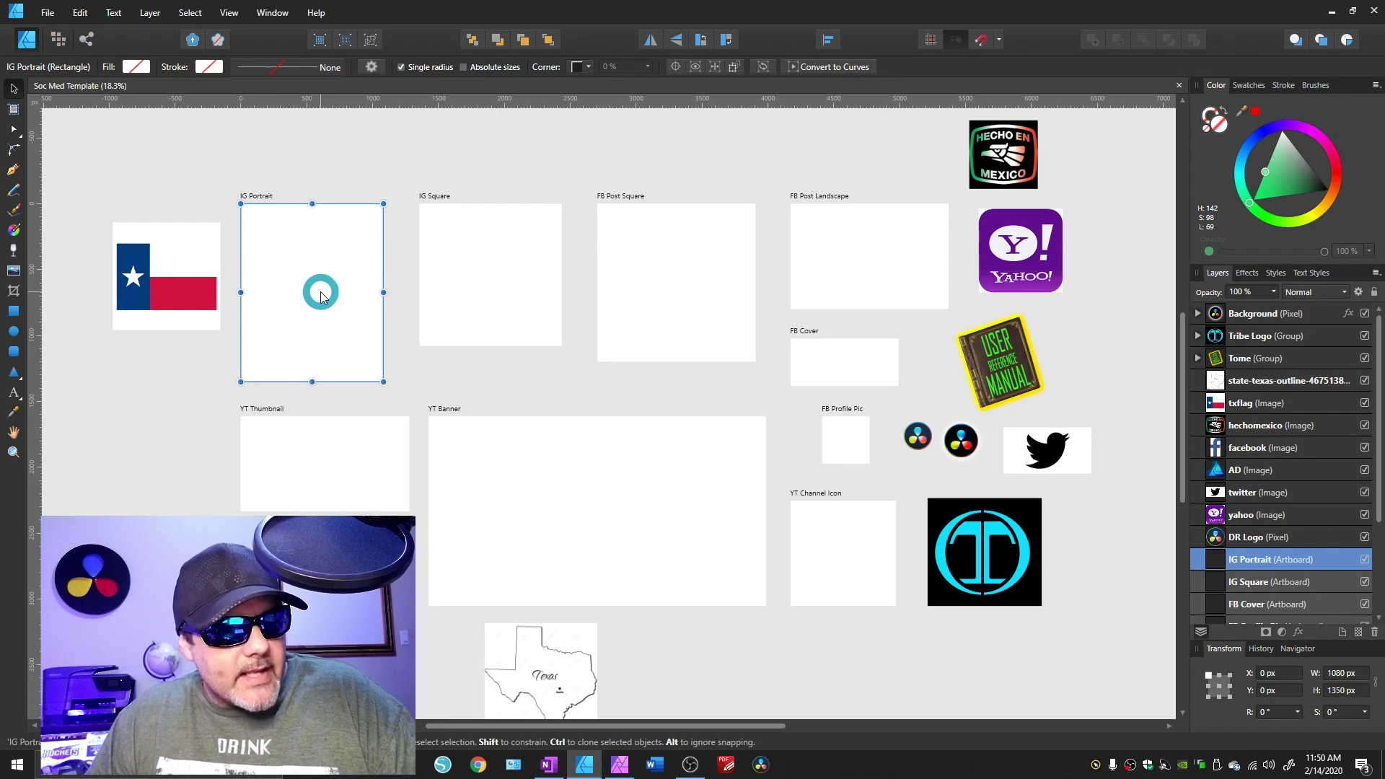
scroll(321, 292, up, 5)
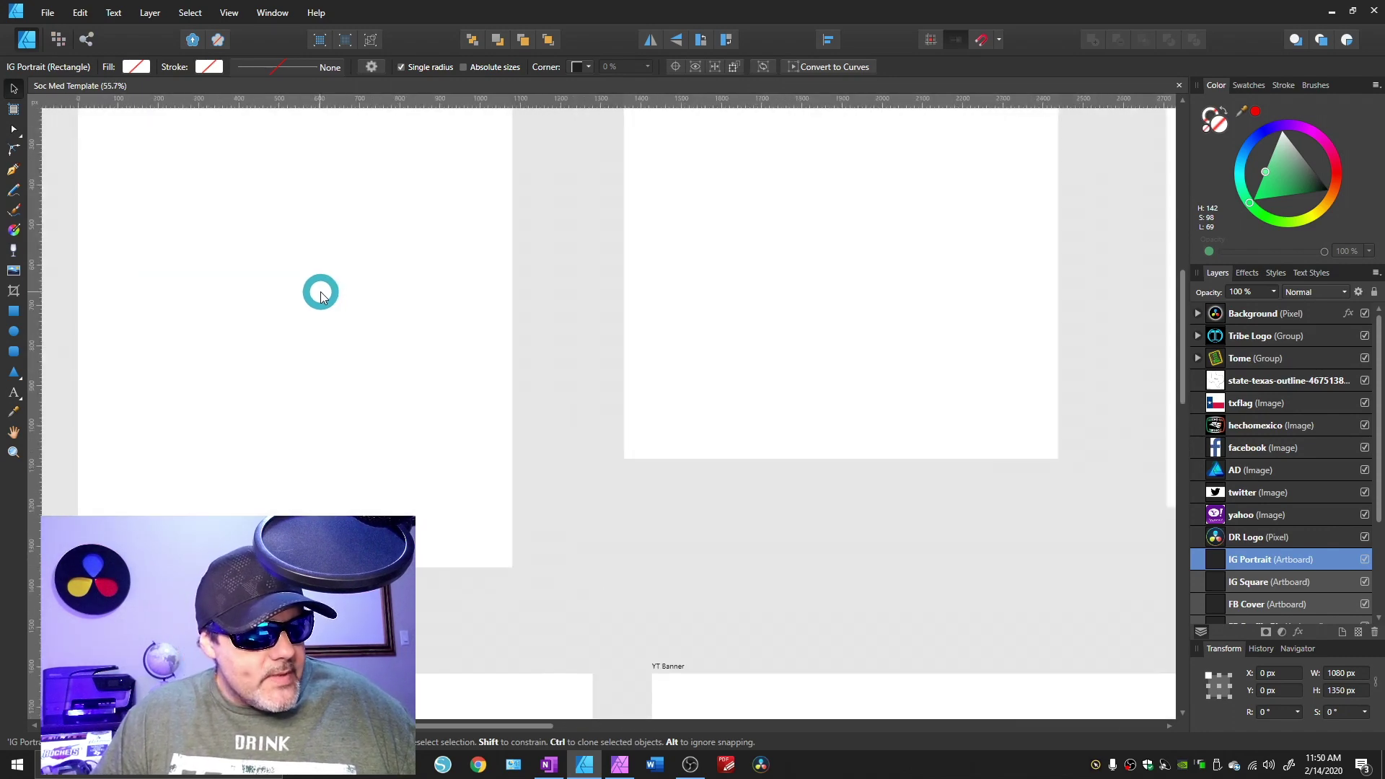
scroll(498, 415, down, 1)
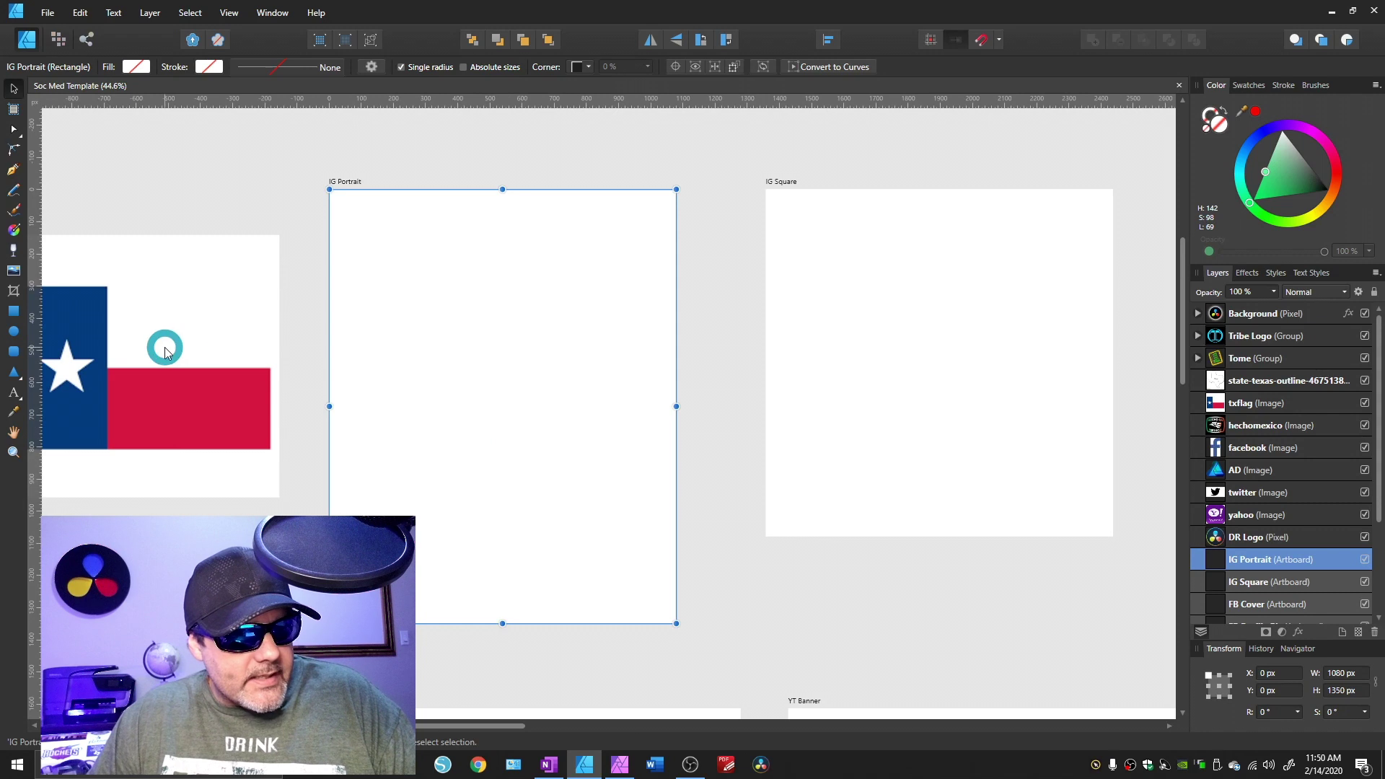
drag(163, 349, 537, 302)
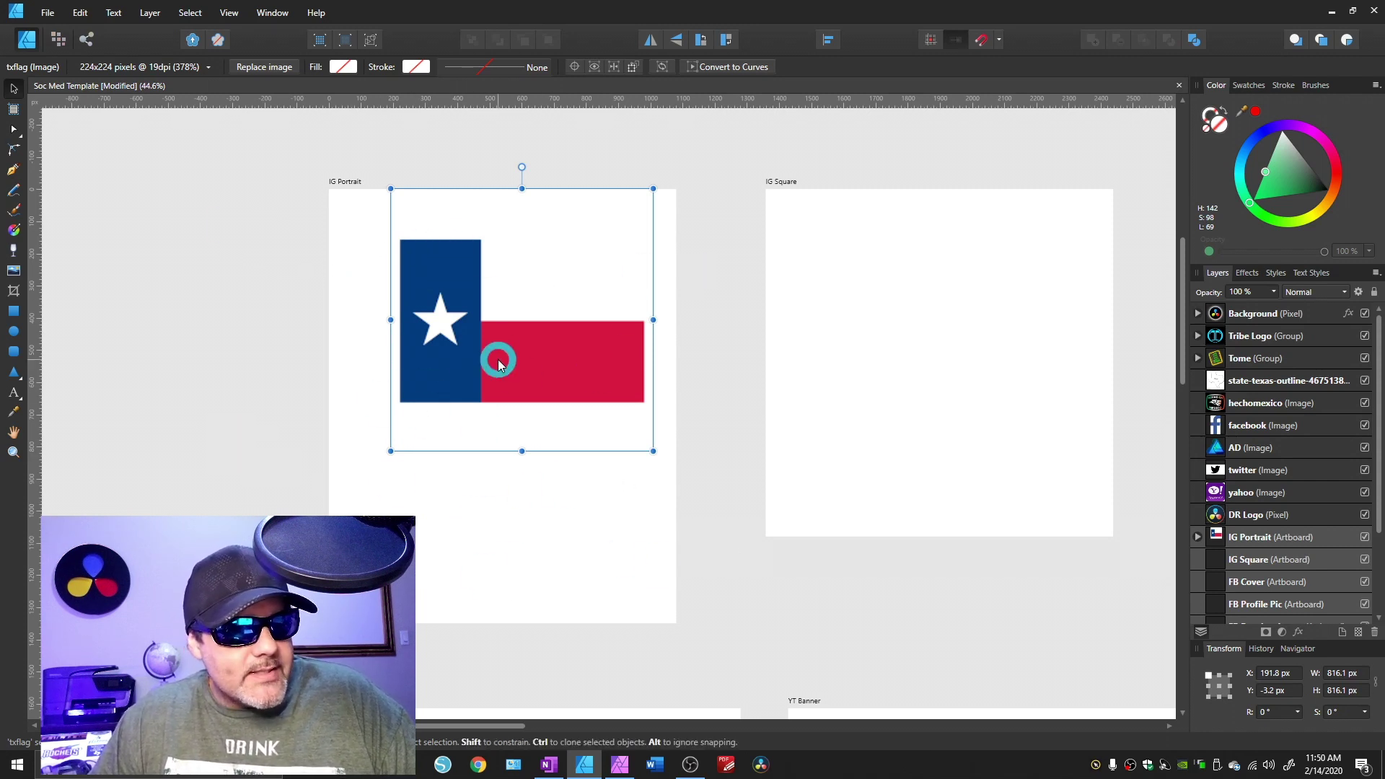
Step: Review the PNG export settings with the export area set to IG Portrait, and close them without exporting
click(47, 13)
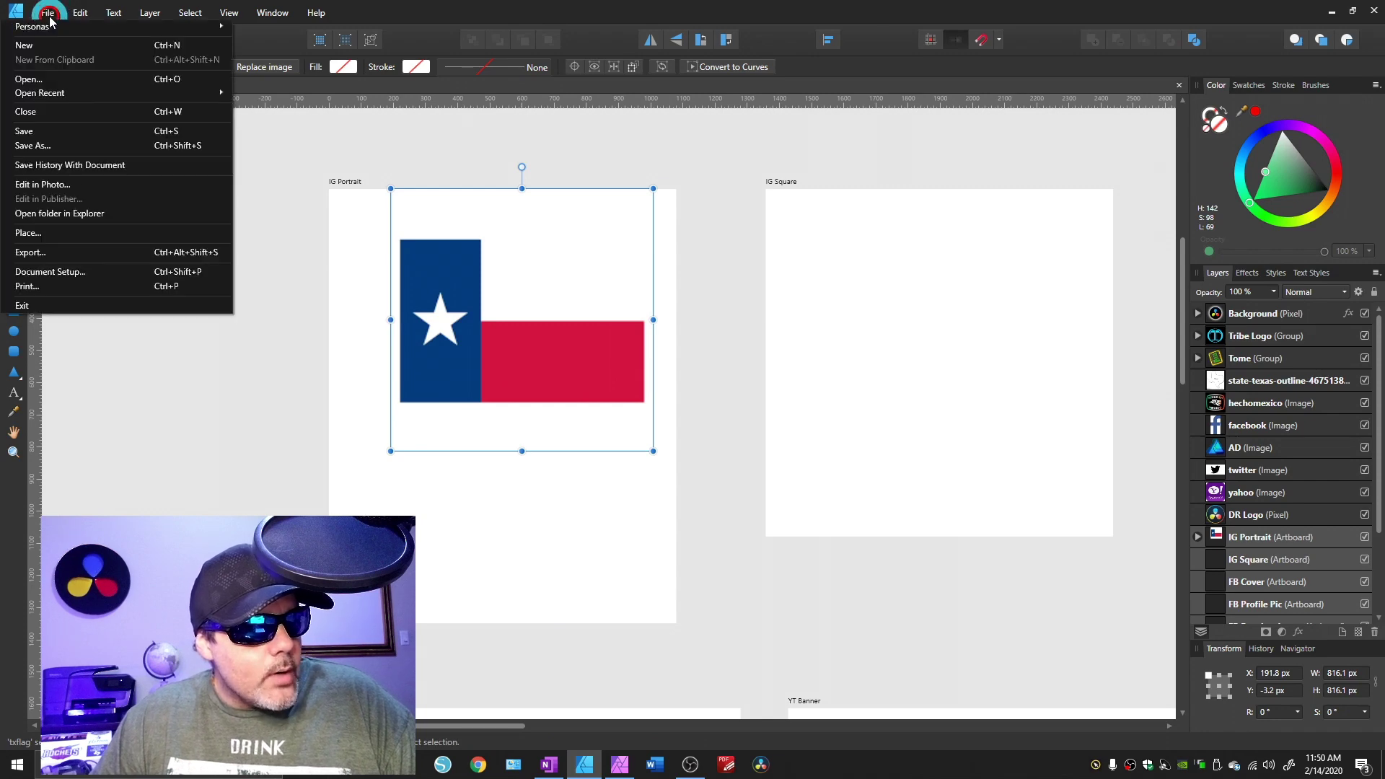
click(75, 248)
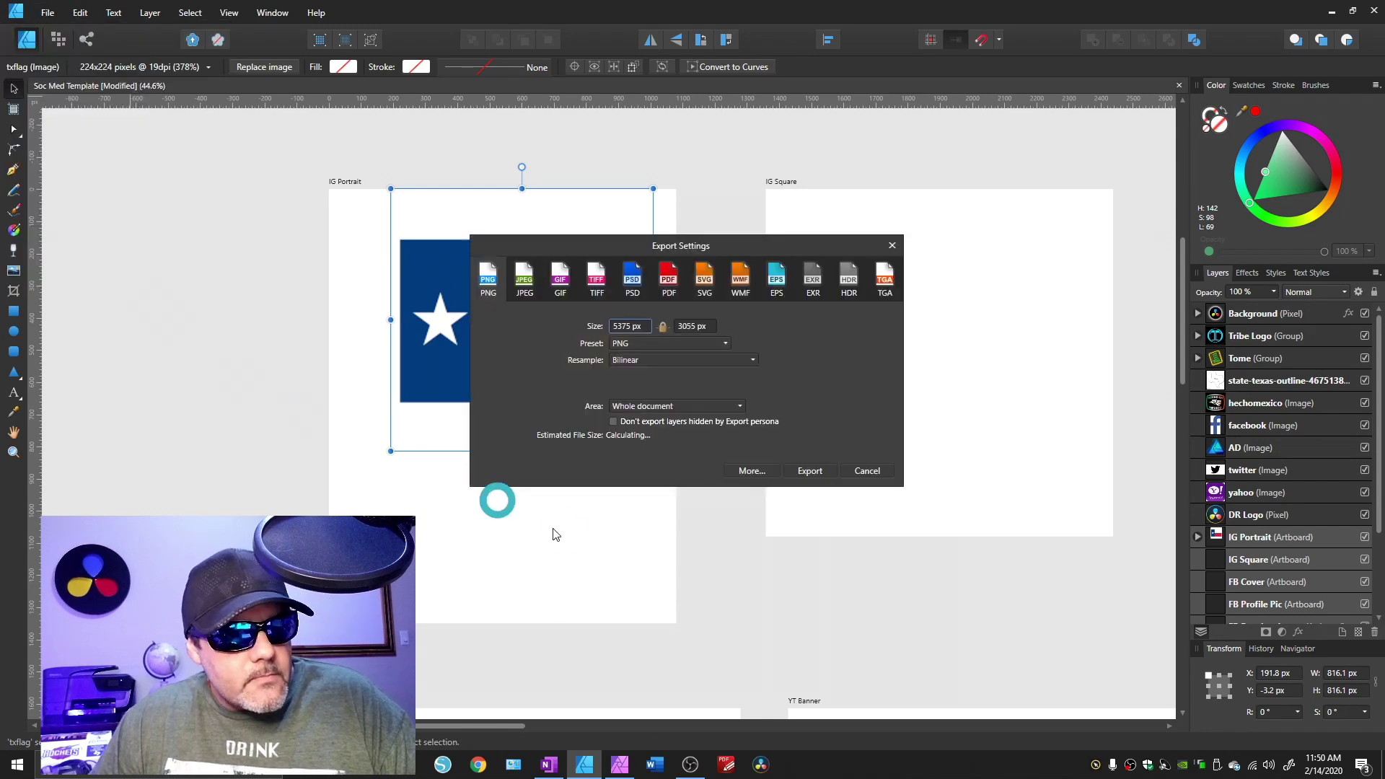
click(740, 408)
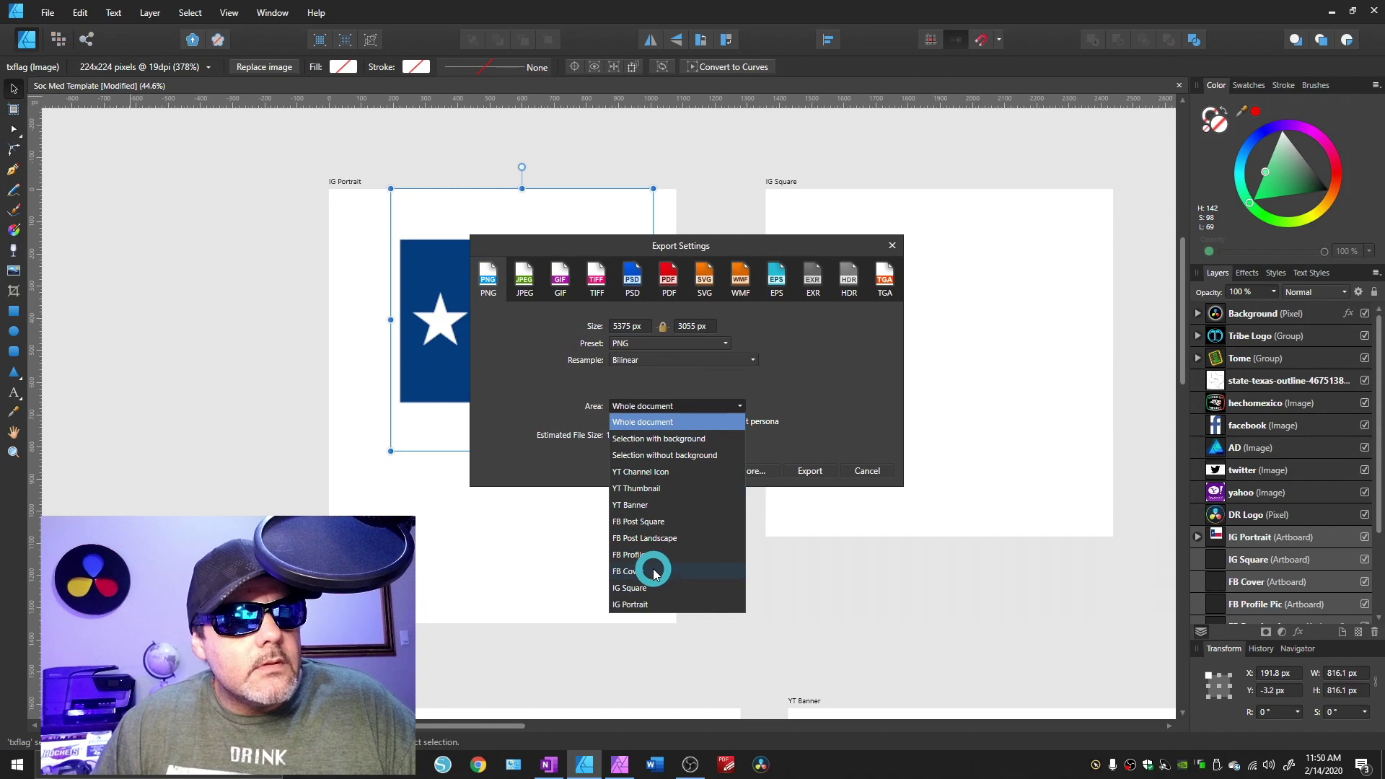
click(632, 605)
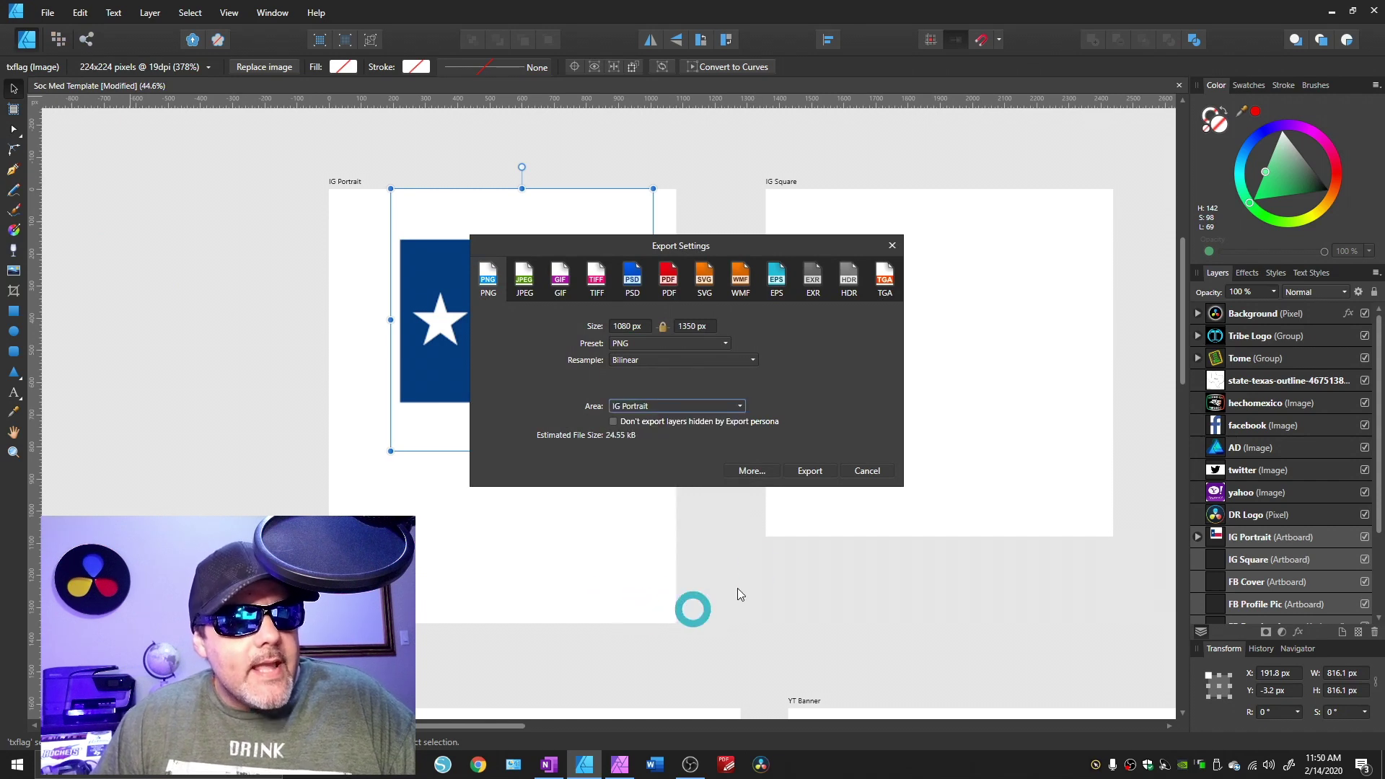
drag(714, 248, 941, 226)
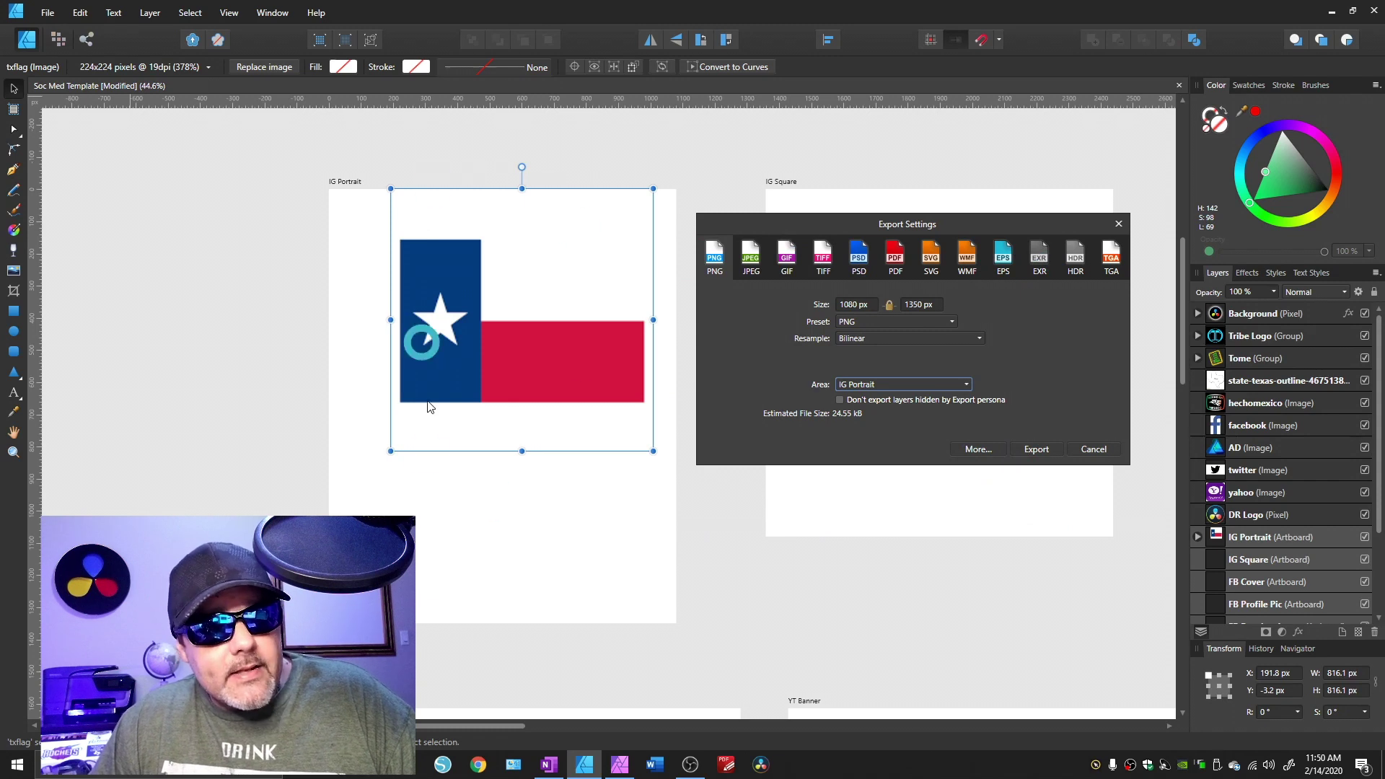
click(1092, 449)
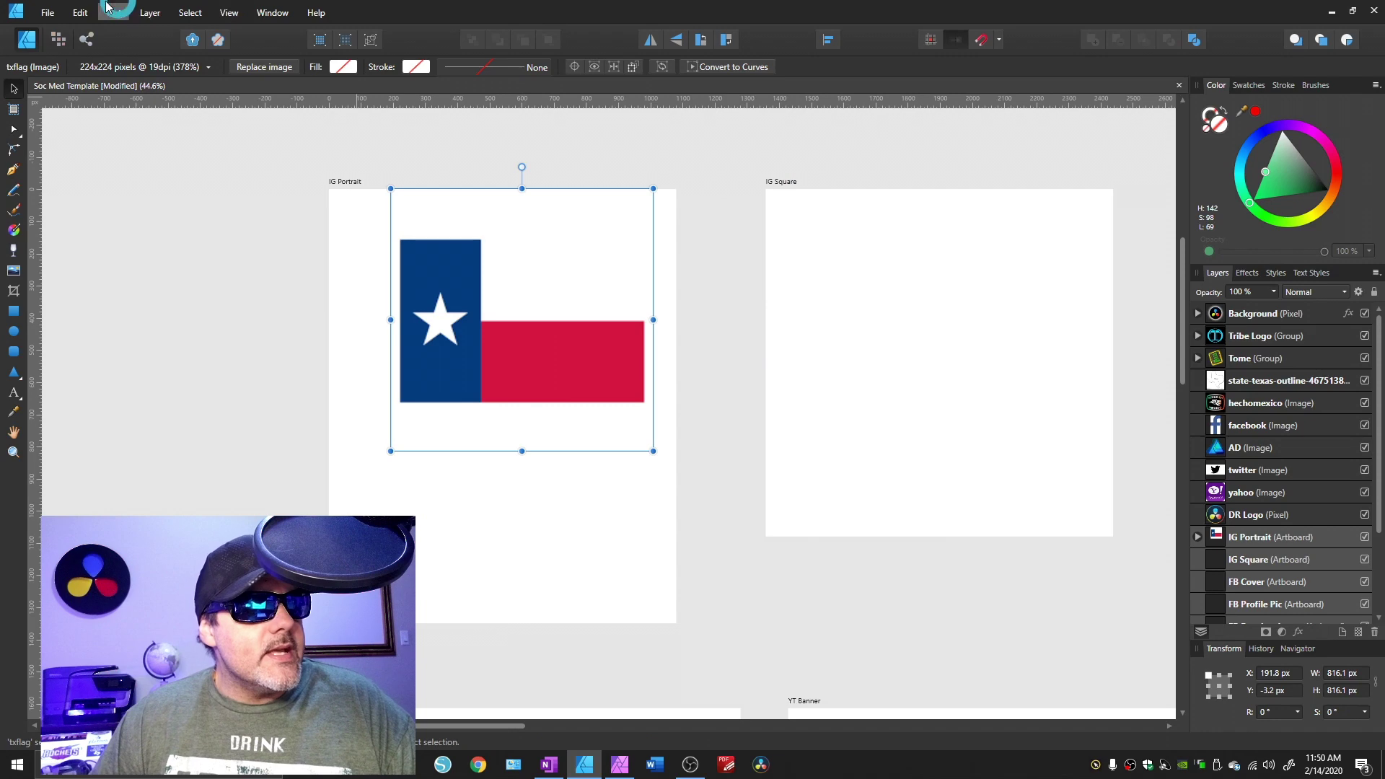
Step: Create a new 1200 × 1200 px Web document at 72 DPI with artboard creation enabled
click(49, 11)
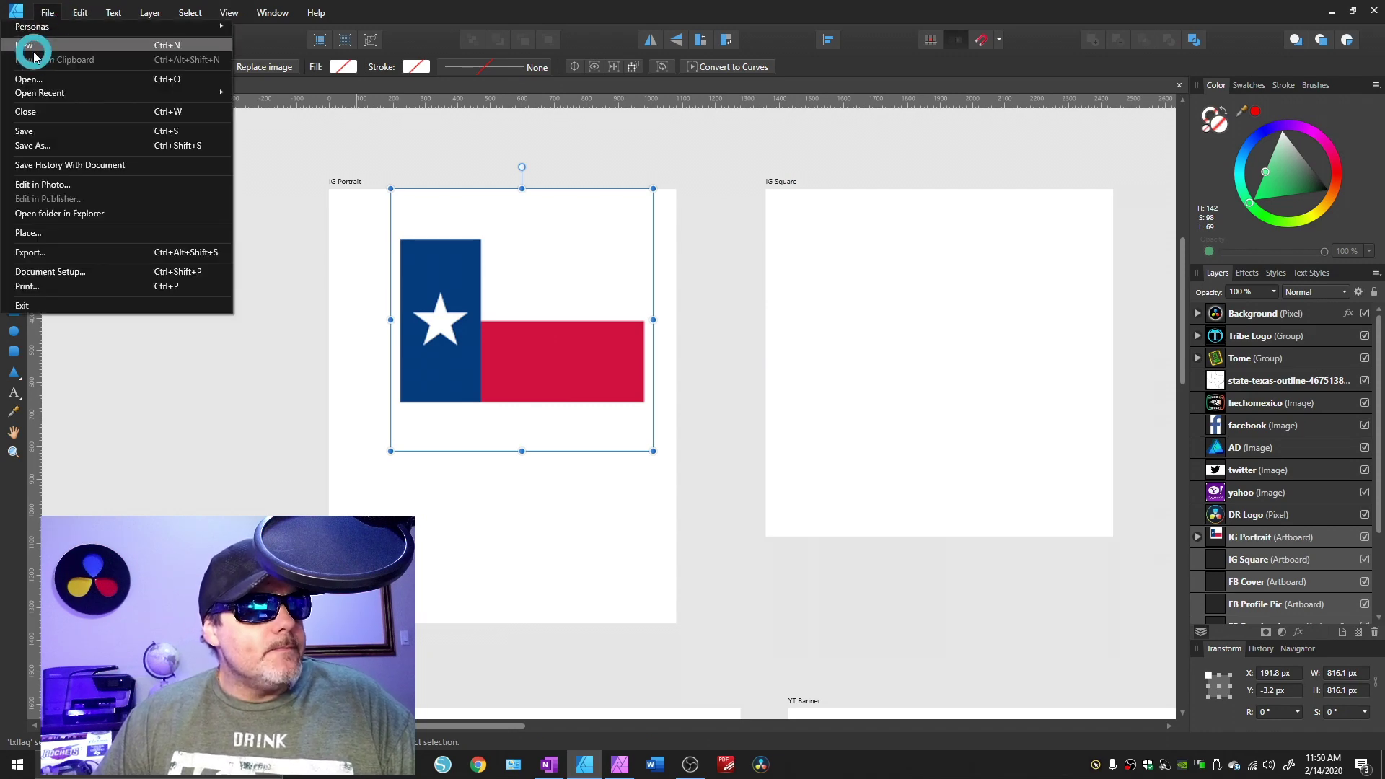
click(33, 48)
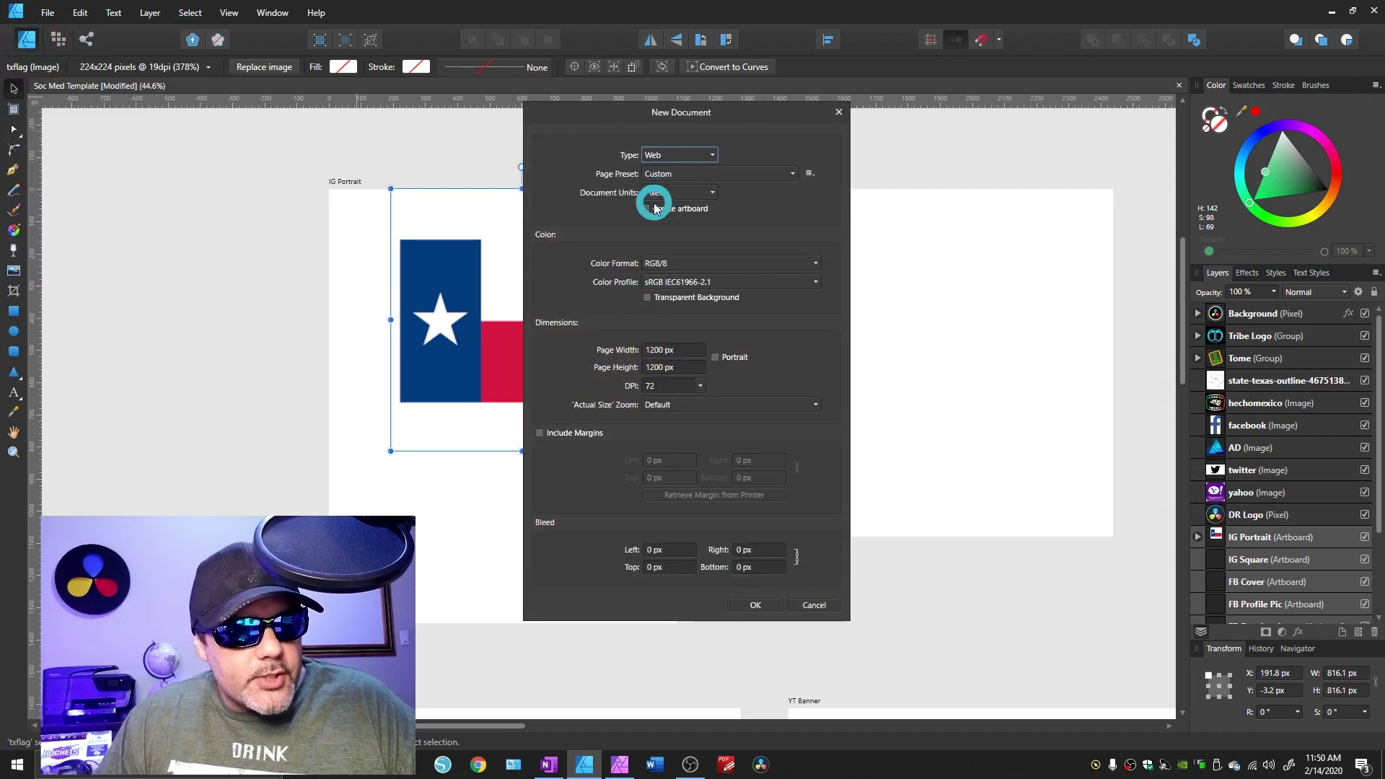
click(646, 210)
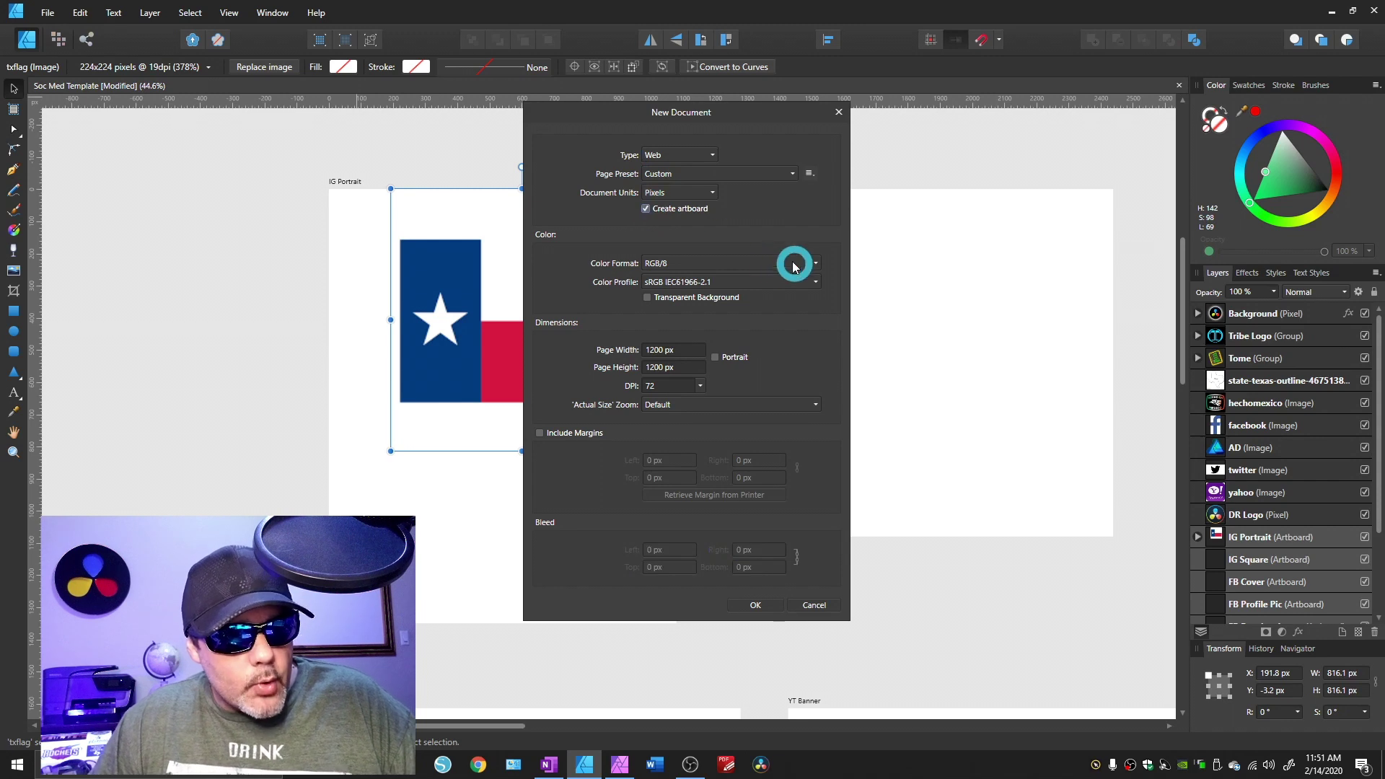
click(686, 157)
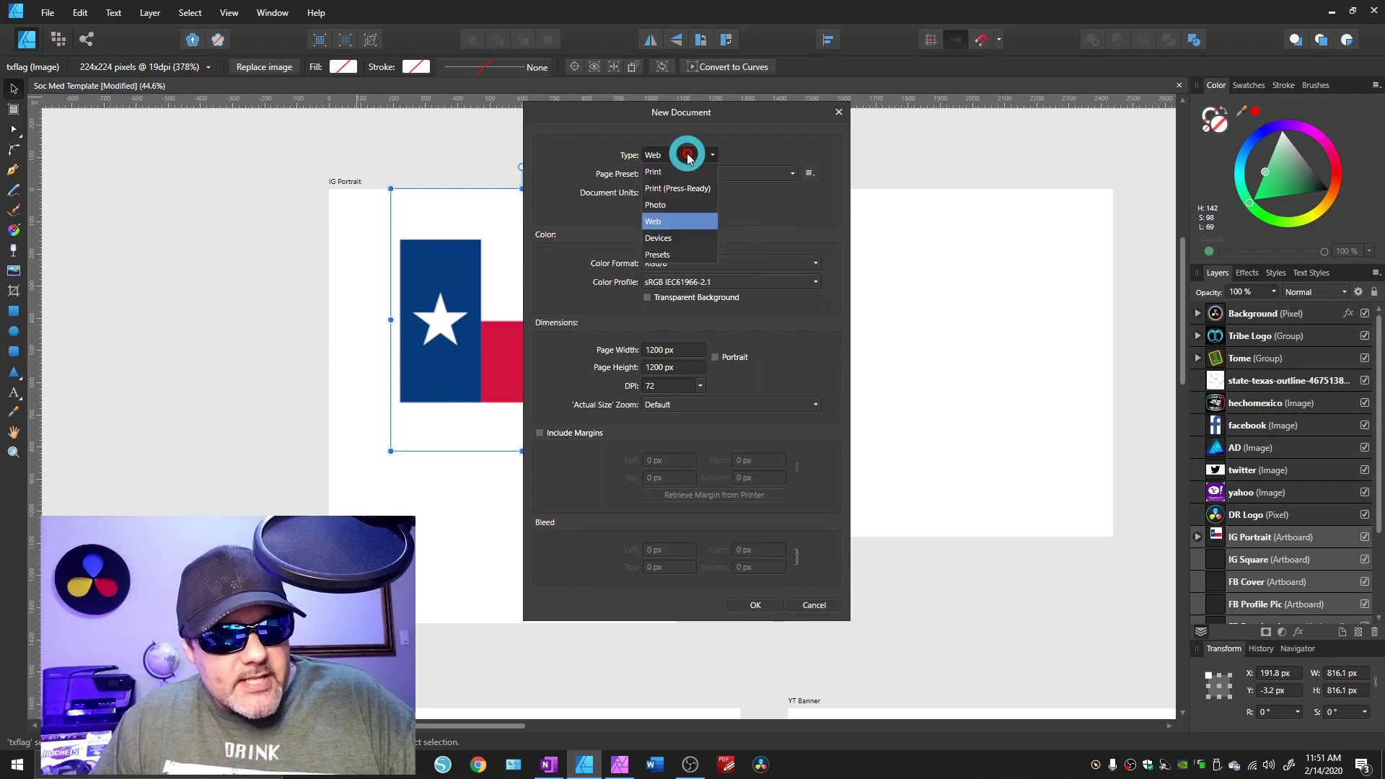
click(662, 221)
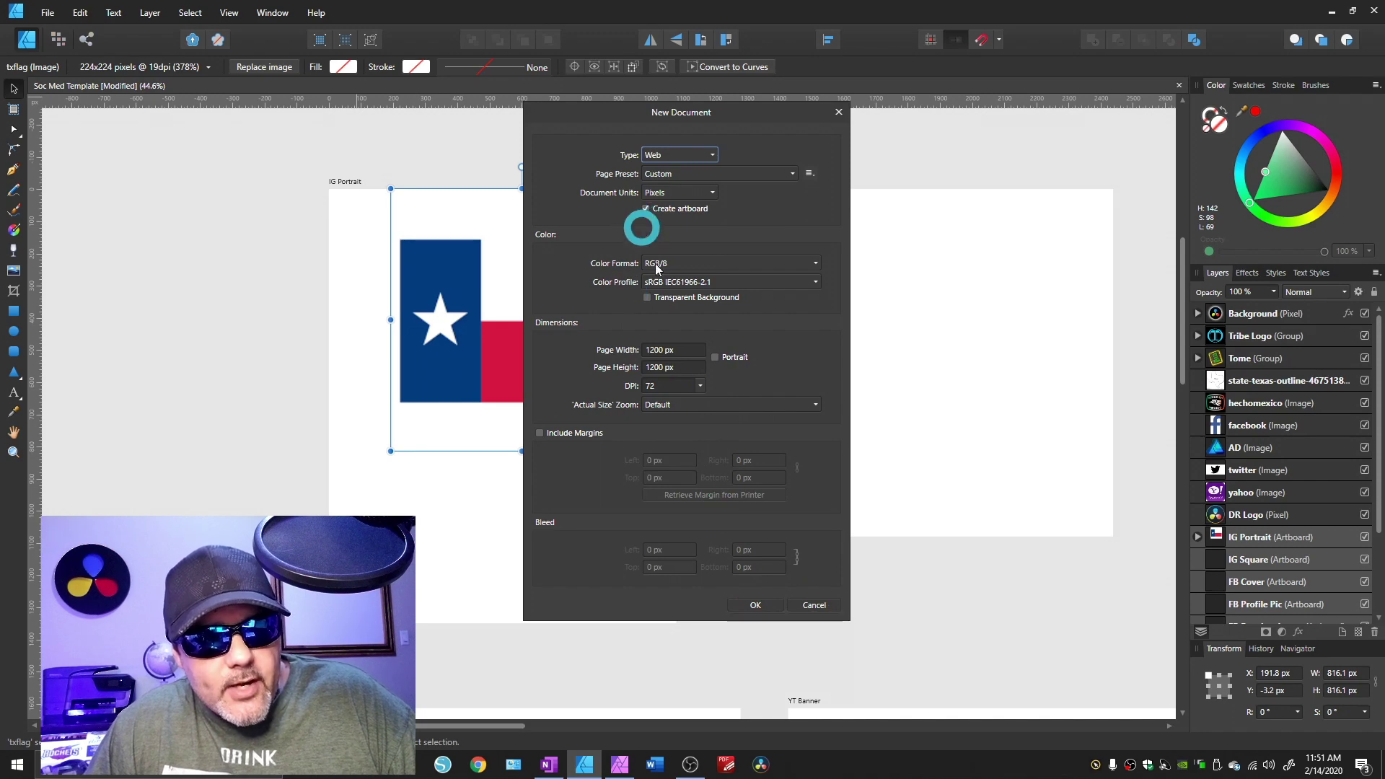
click(750, 602)
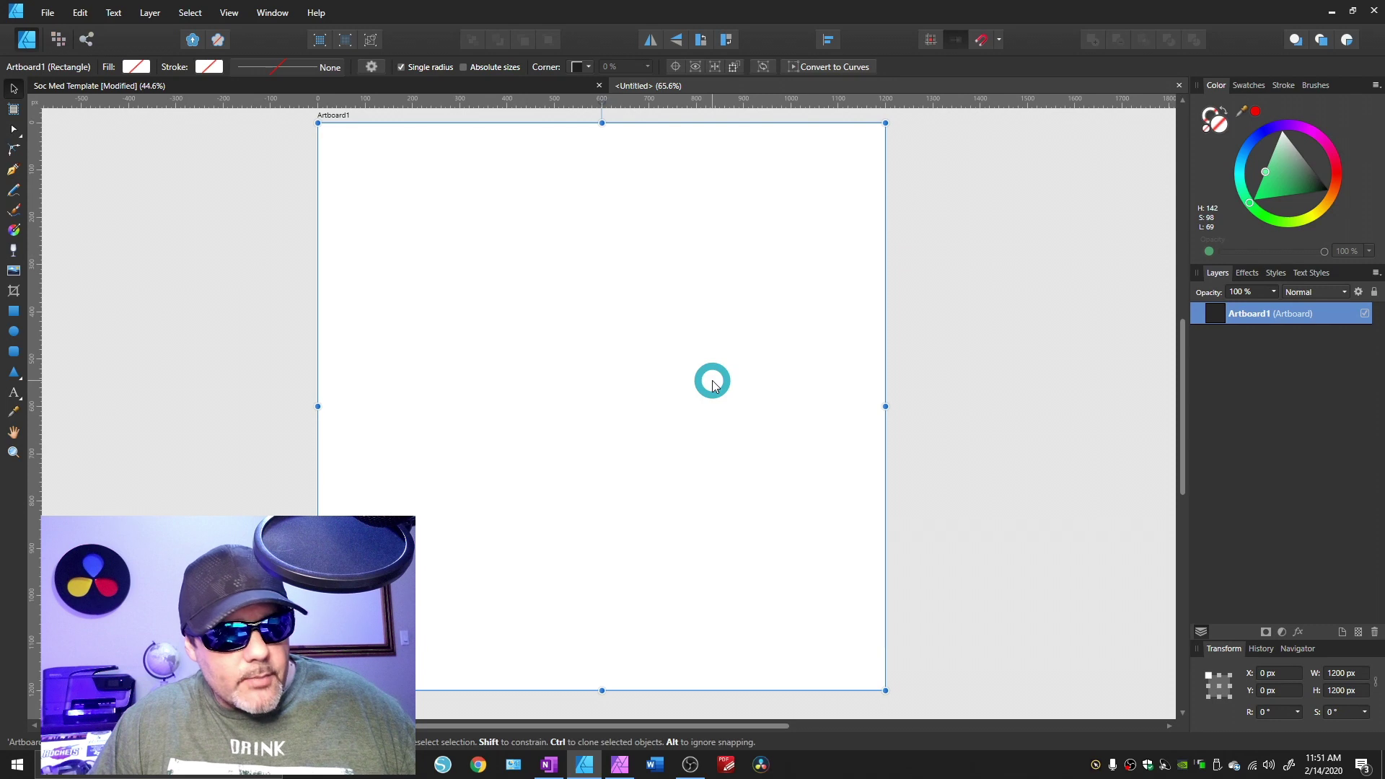
Step: Draw four artboards of varying sizes in a row beside the first one and another about 665 × 893 px at the end of a second row
scroll(712, 384, down, 3)
drag(677, 384, 232, 267)
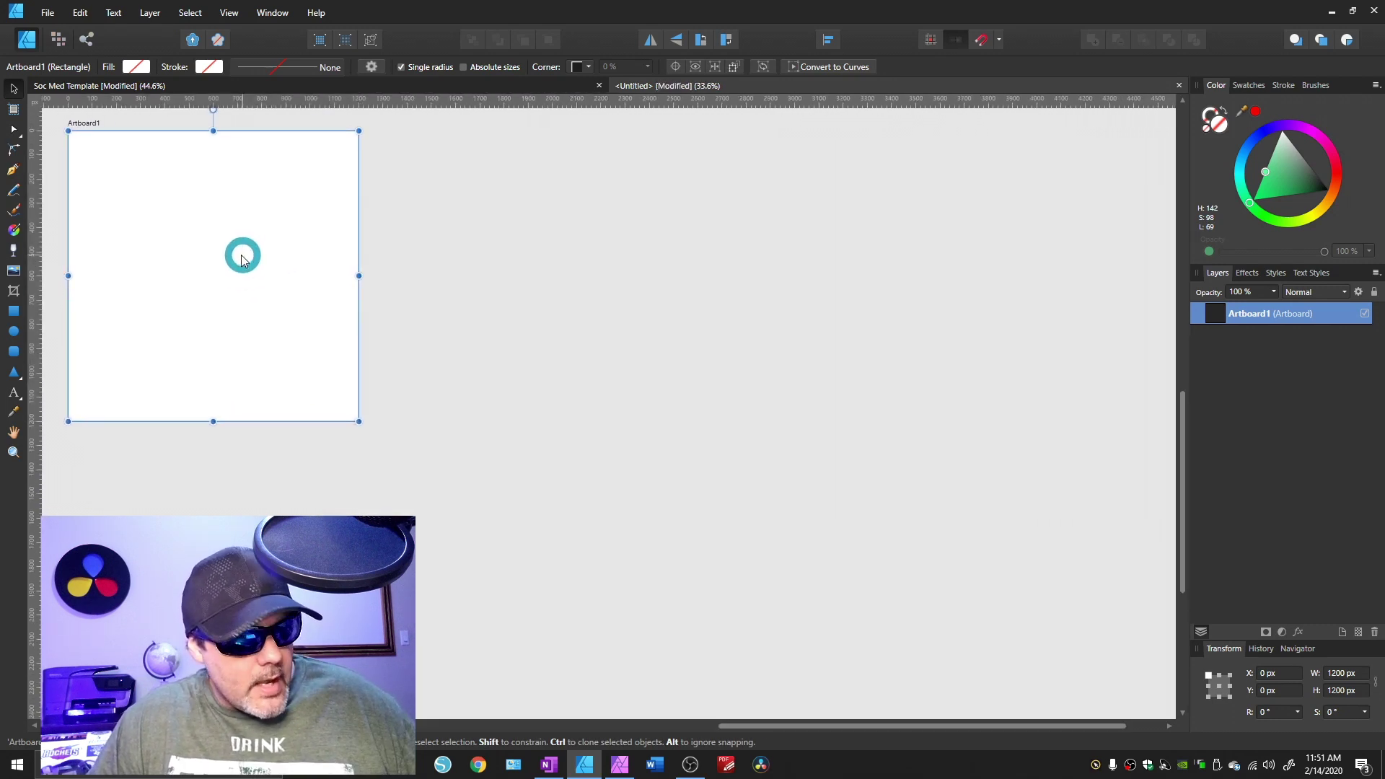
scroll(243, 260, down, 2)
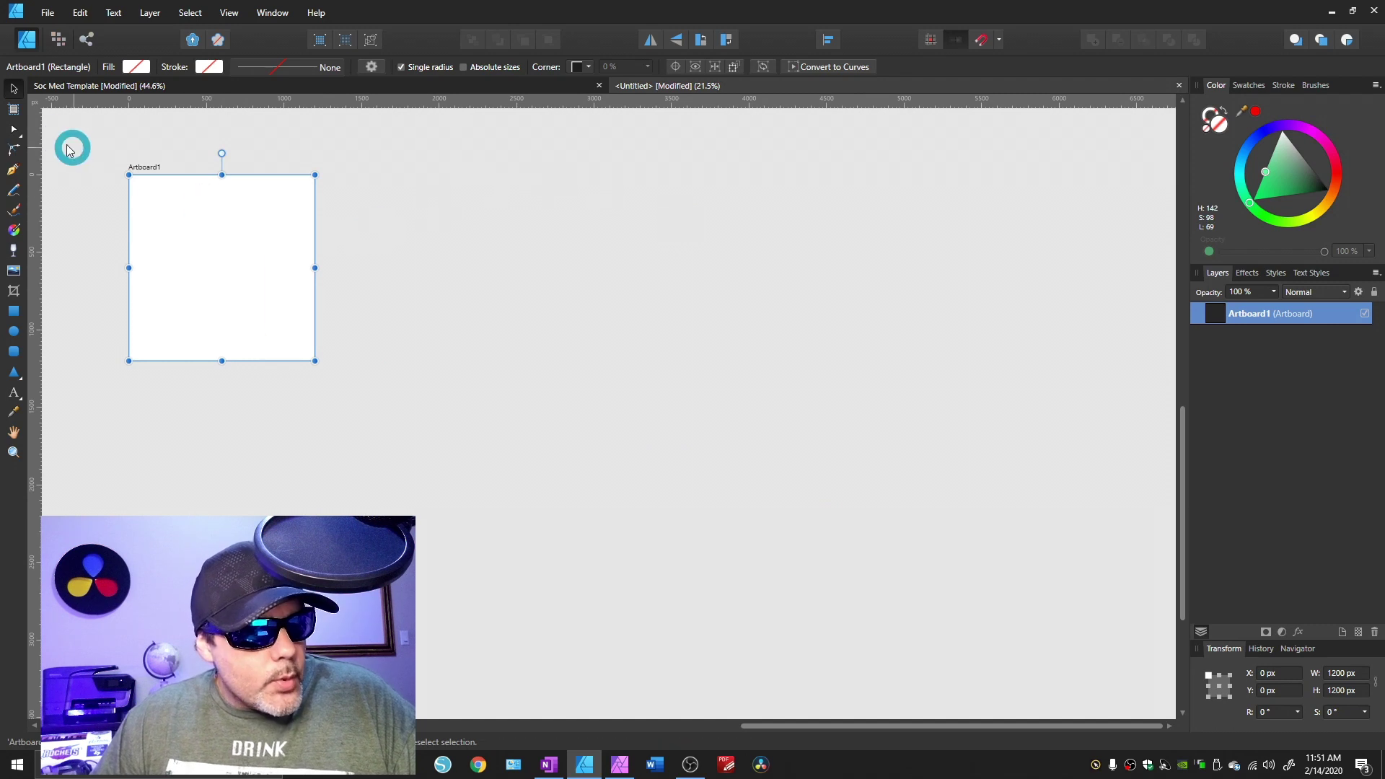
click(13, 110)
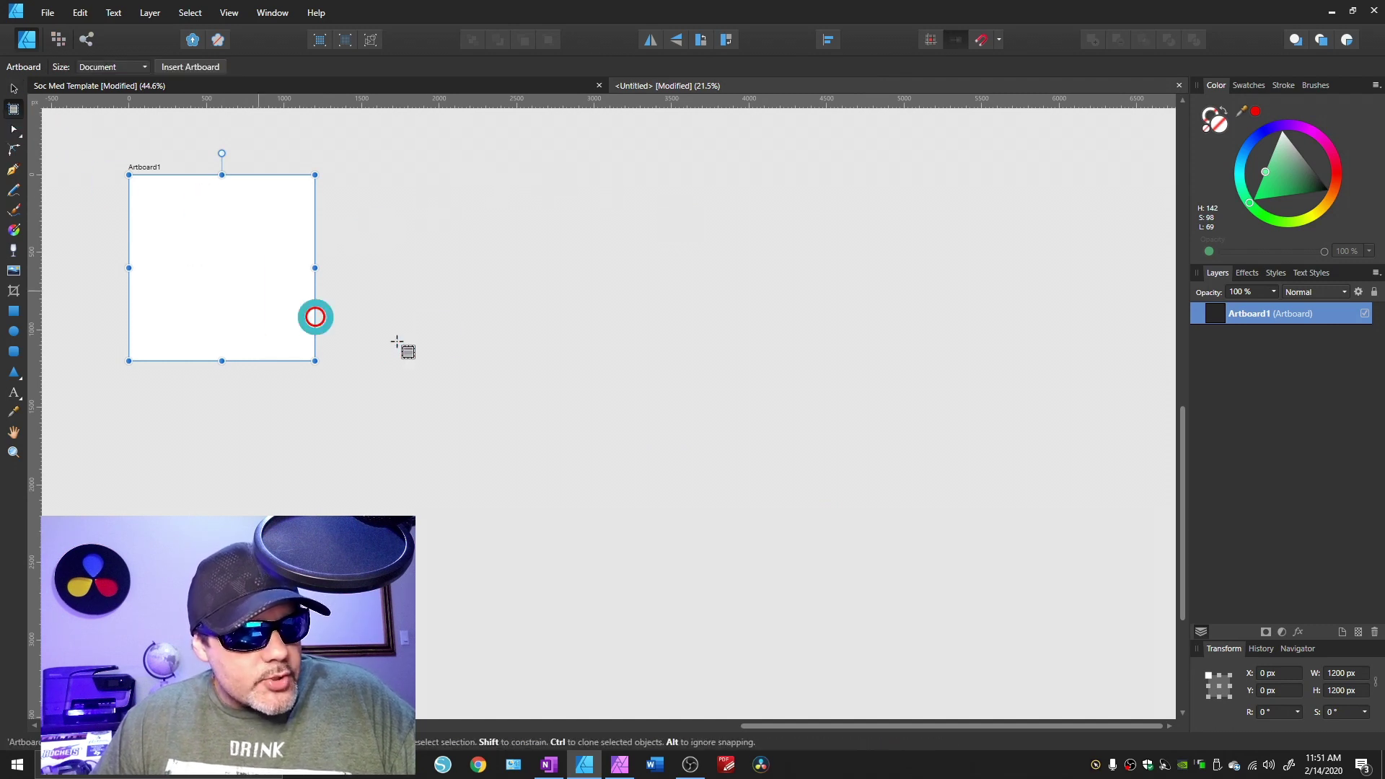
drag(342, 187, 495, 293)
drag(547, 173, 744, 327)
drag(784, 191, 952, 319)
drag(999, 199, 1144, 341)
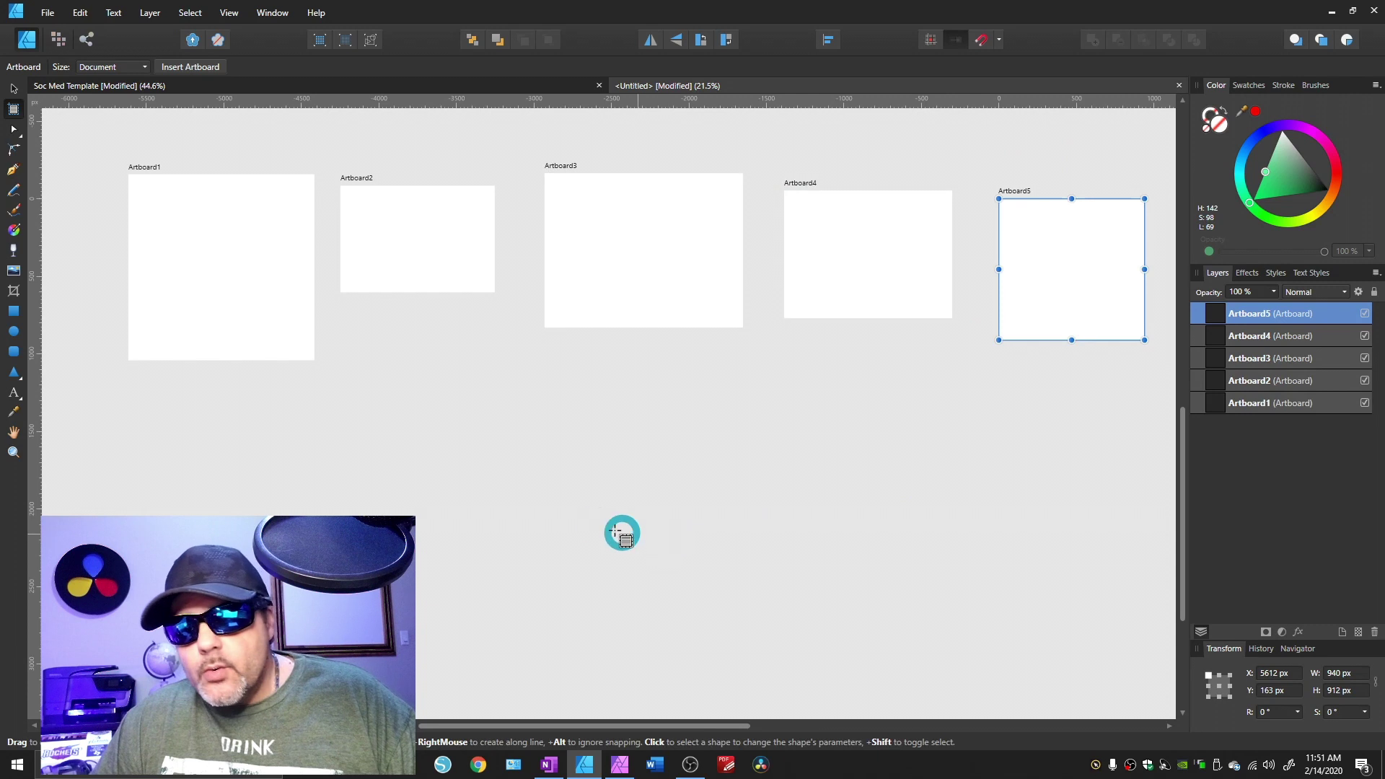
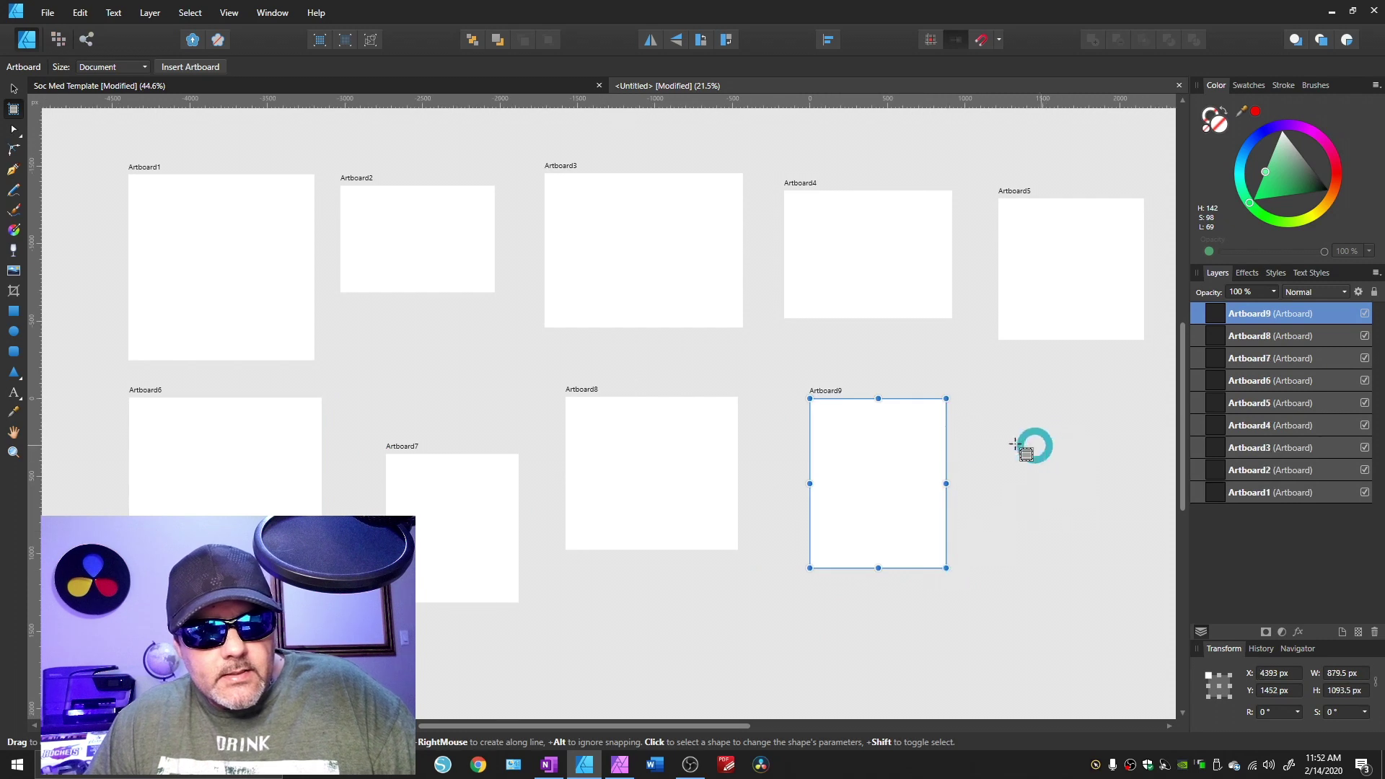
drag(1006, 447, 1109, 585)
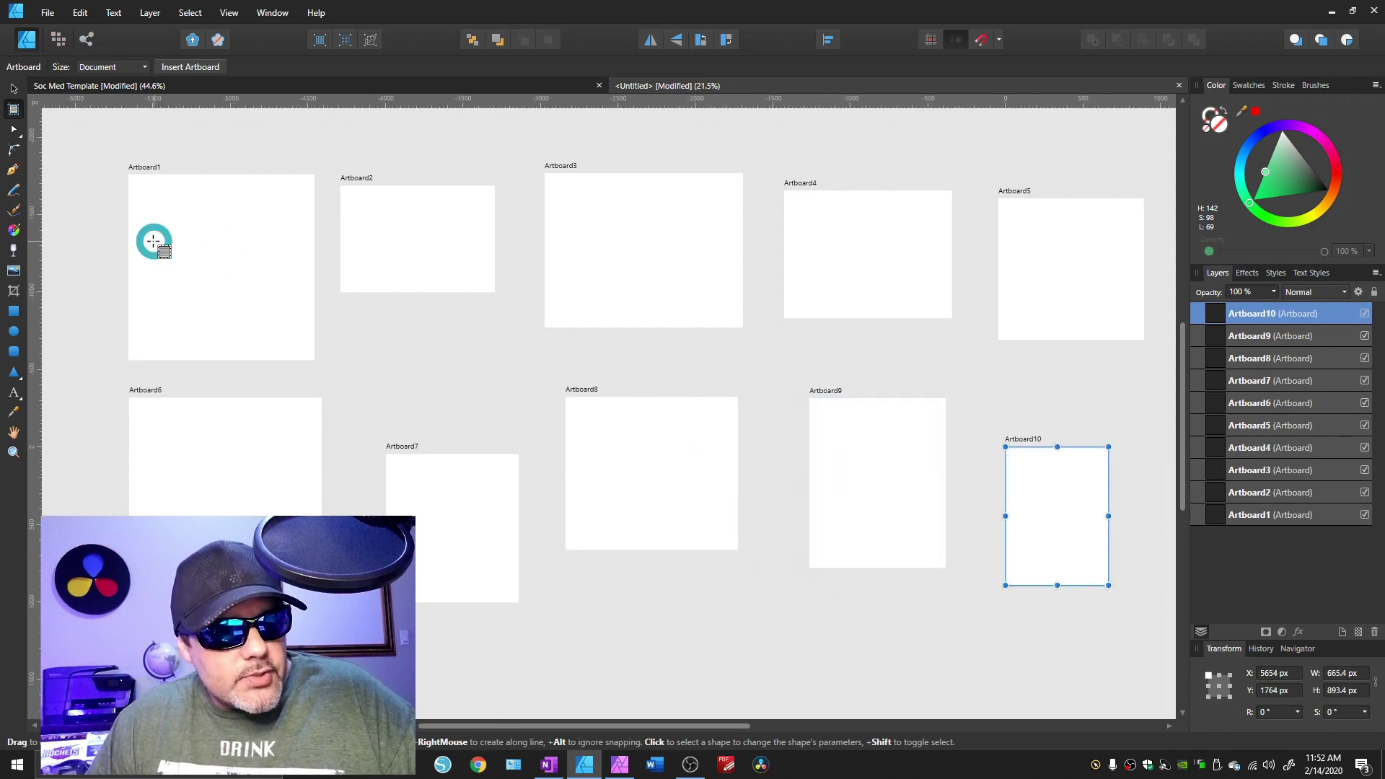
Step: Rename the original 1200 × 1200 px artboard as FB Square
click(213, 238)
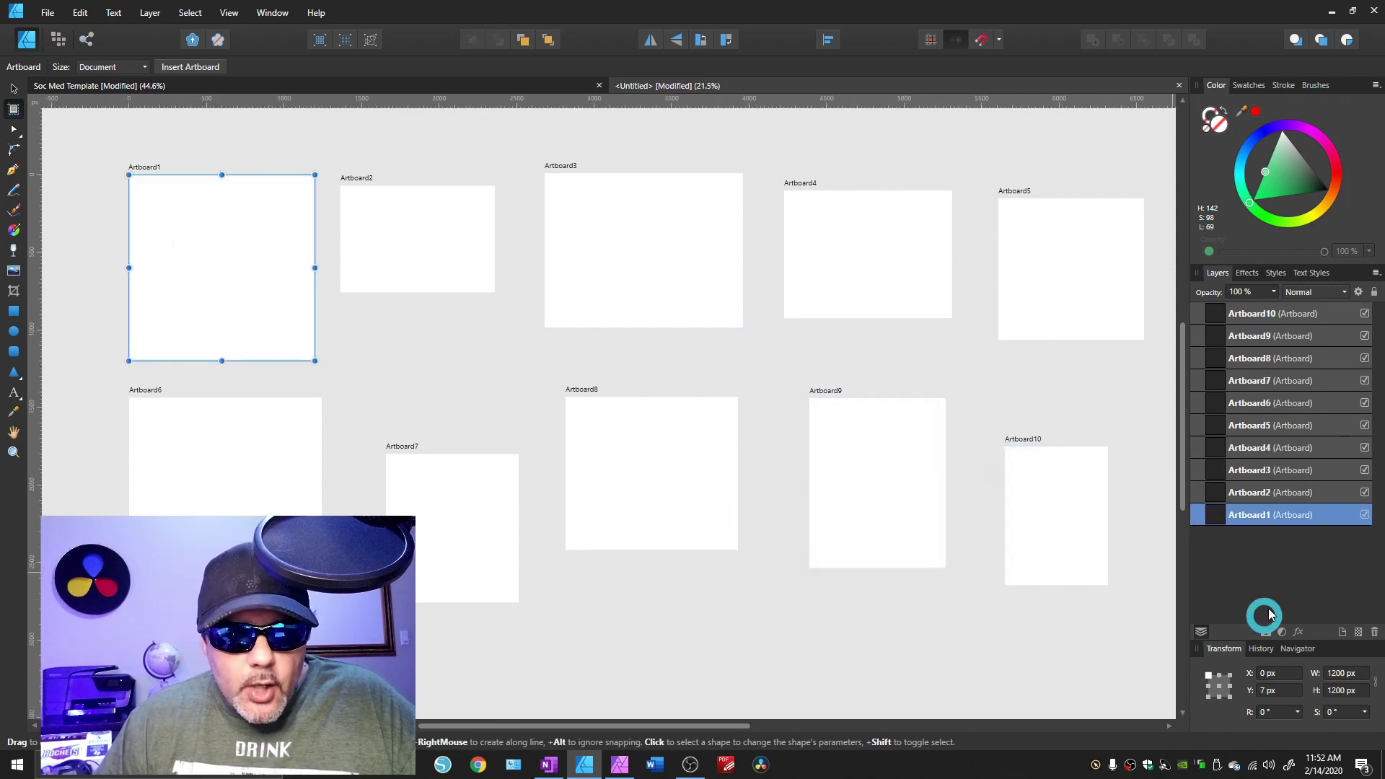
double_click(1256, 515)
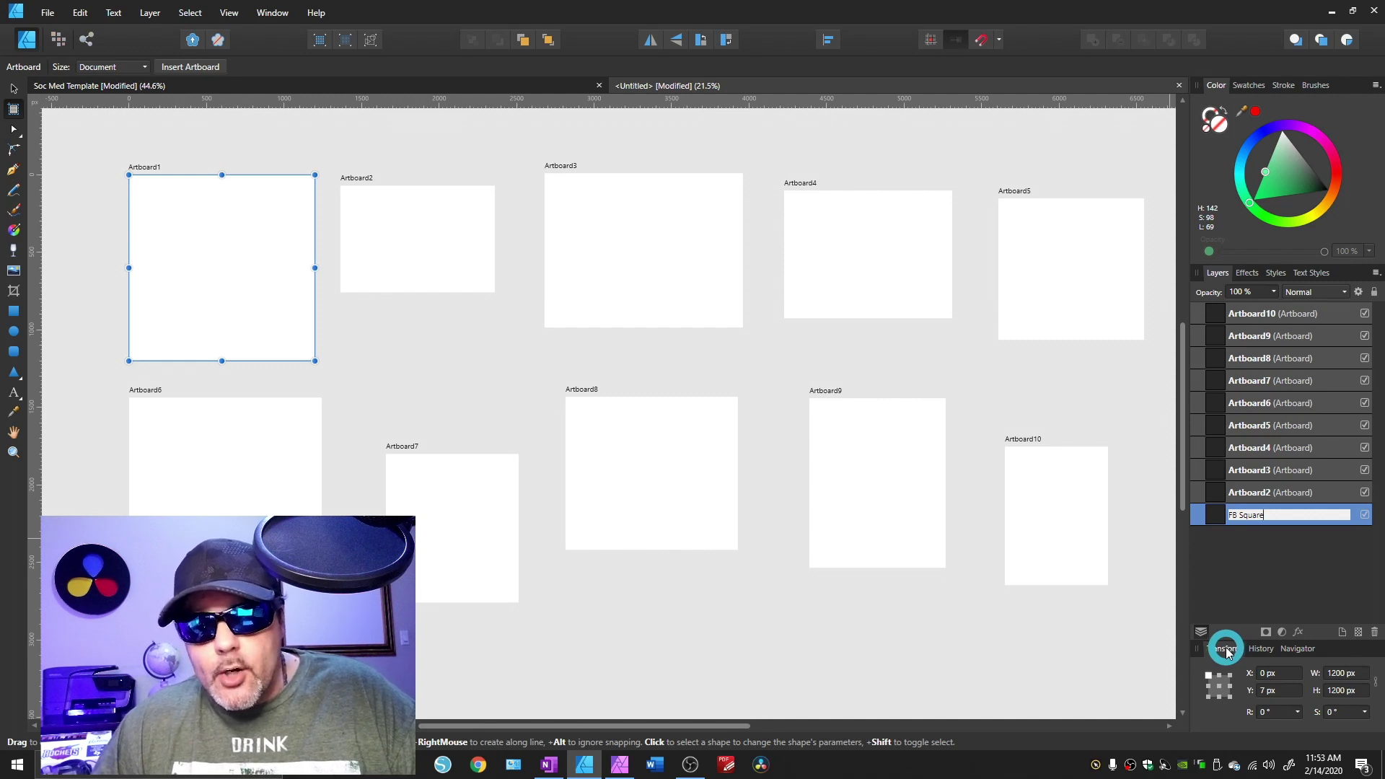
Step: Check whether Transform is enabled in the list of studio panels, and clear the artboard selection
click(231, 11)
mouse_move(114, 256)
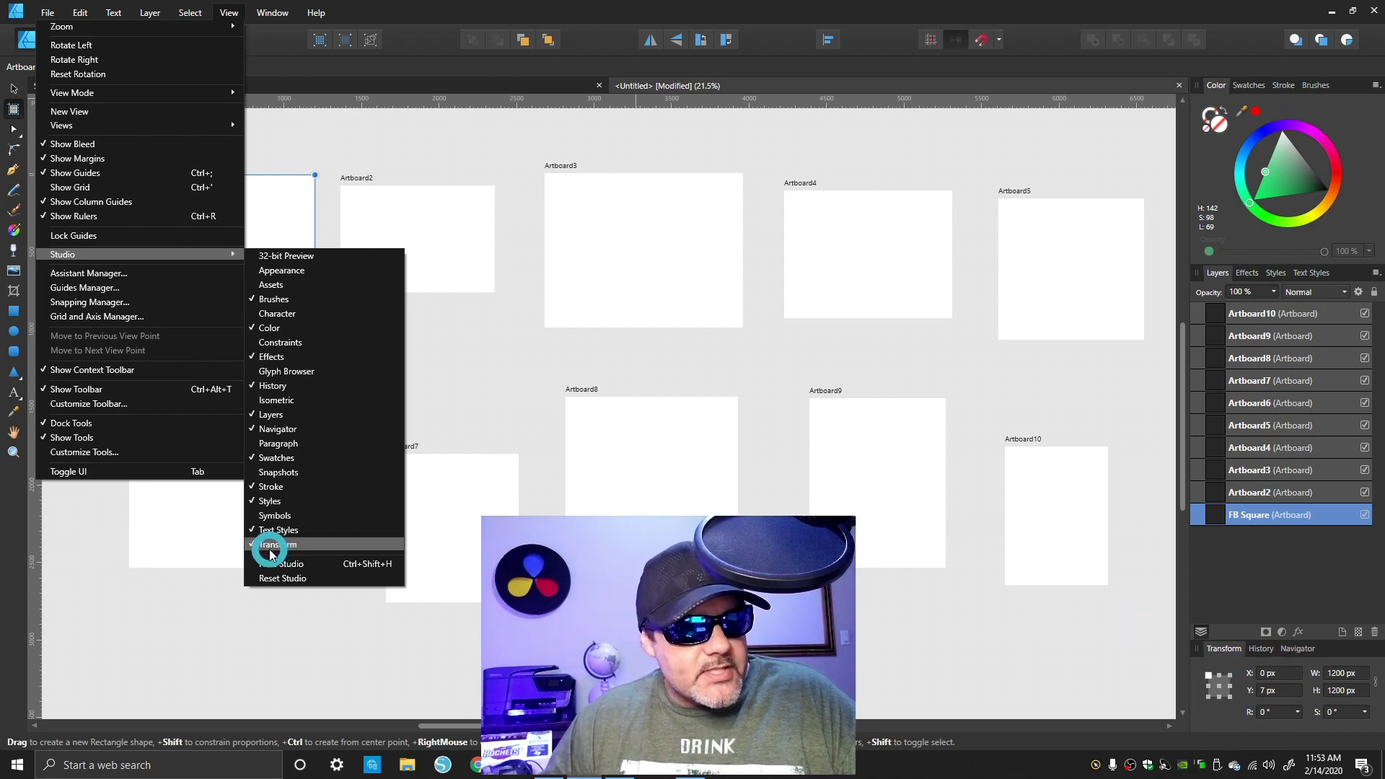
click(715, 130)
click(714, 130)
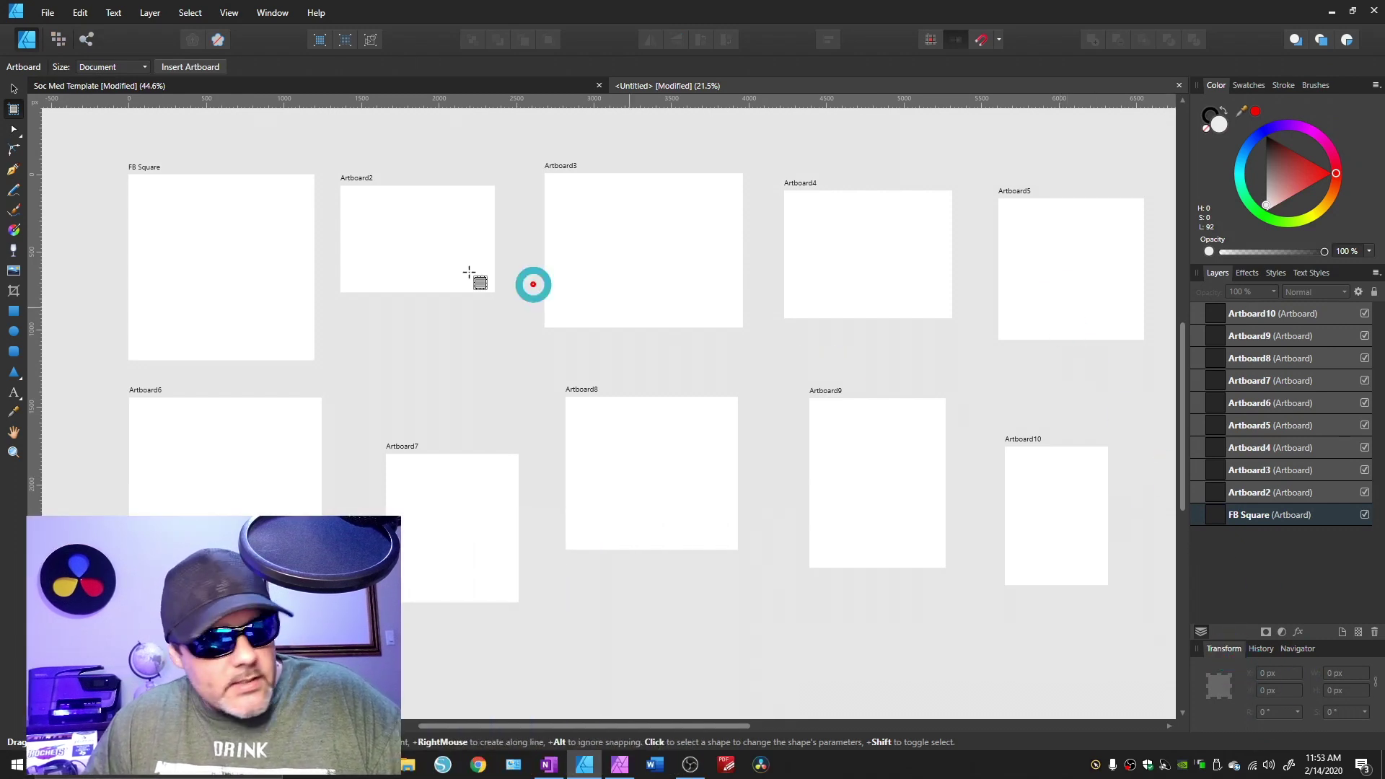
Step: Select the FB Square artboard, review its PNG export settings with FB Square as the export area, and close them without exporting
click(249, 266)
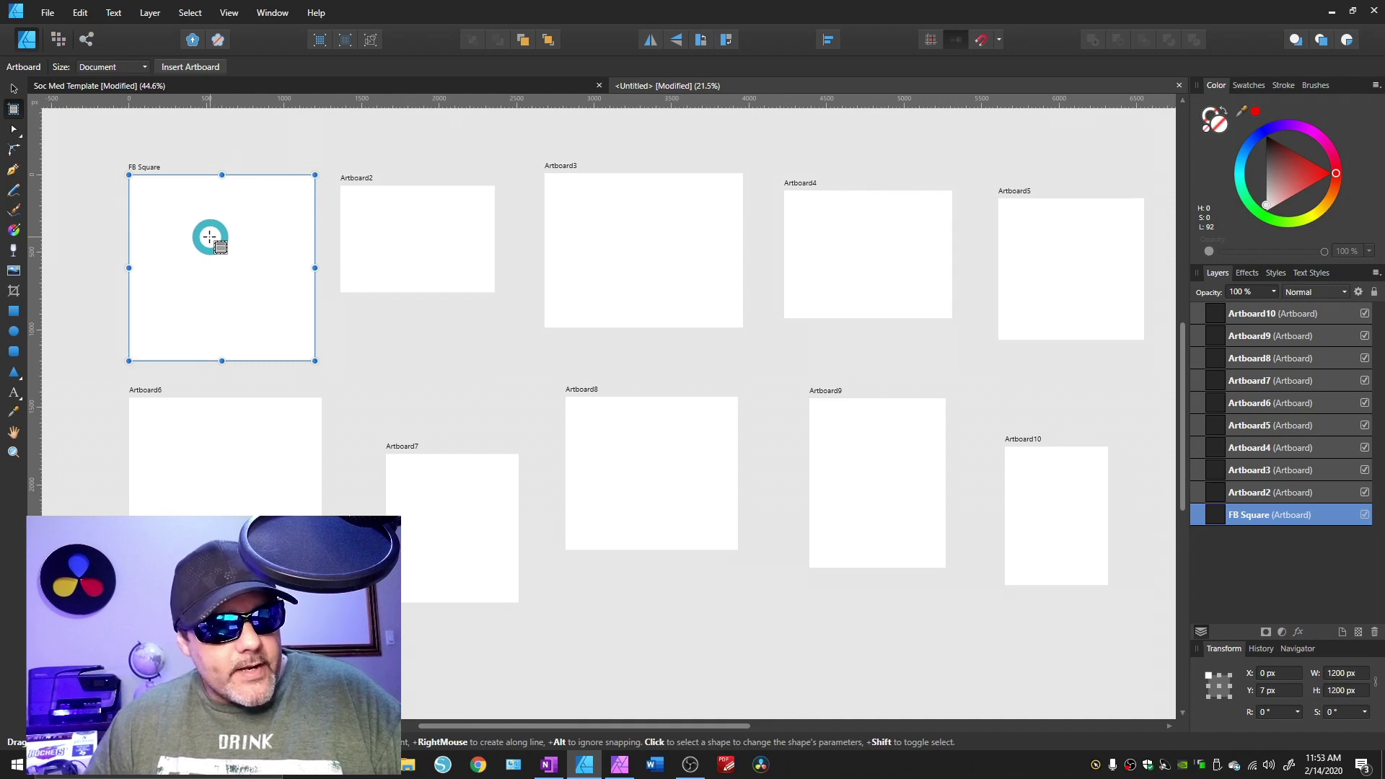
scroll(202, 227, down, 3)
scroll(198, 226, up, 6)
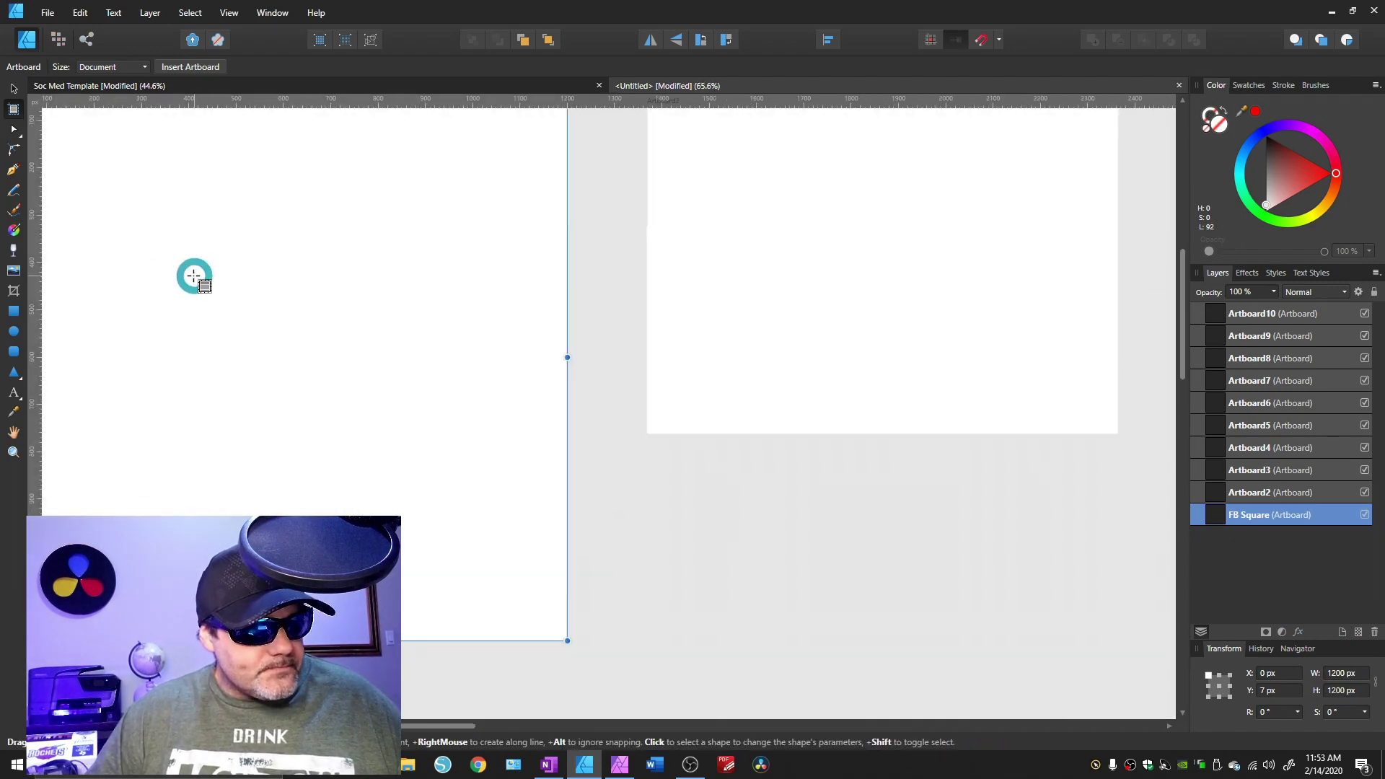
drag(193, 276, 439, 383)
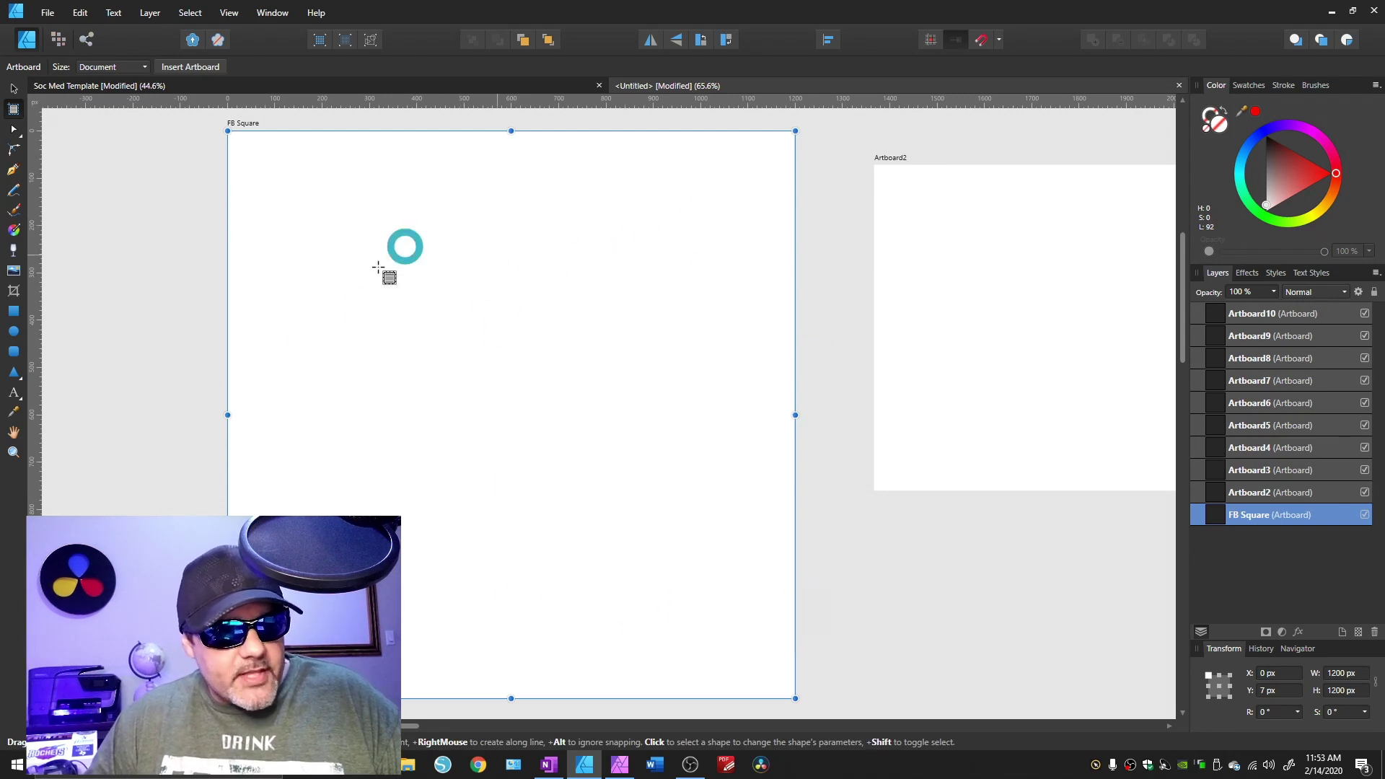
click(47, 14)
click(61, 251)
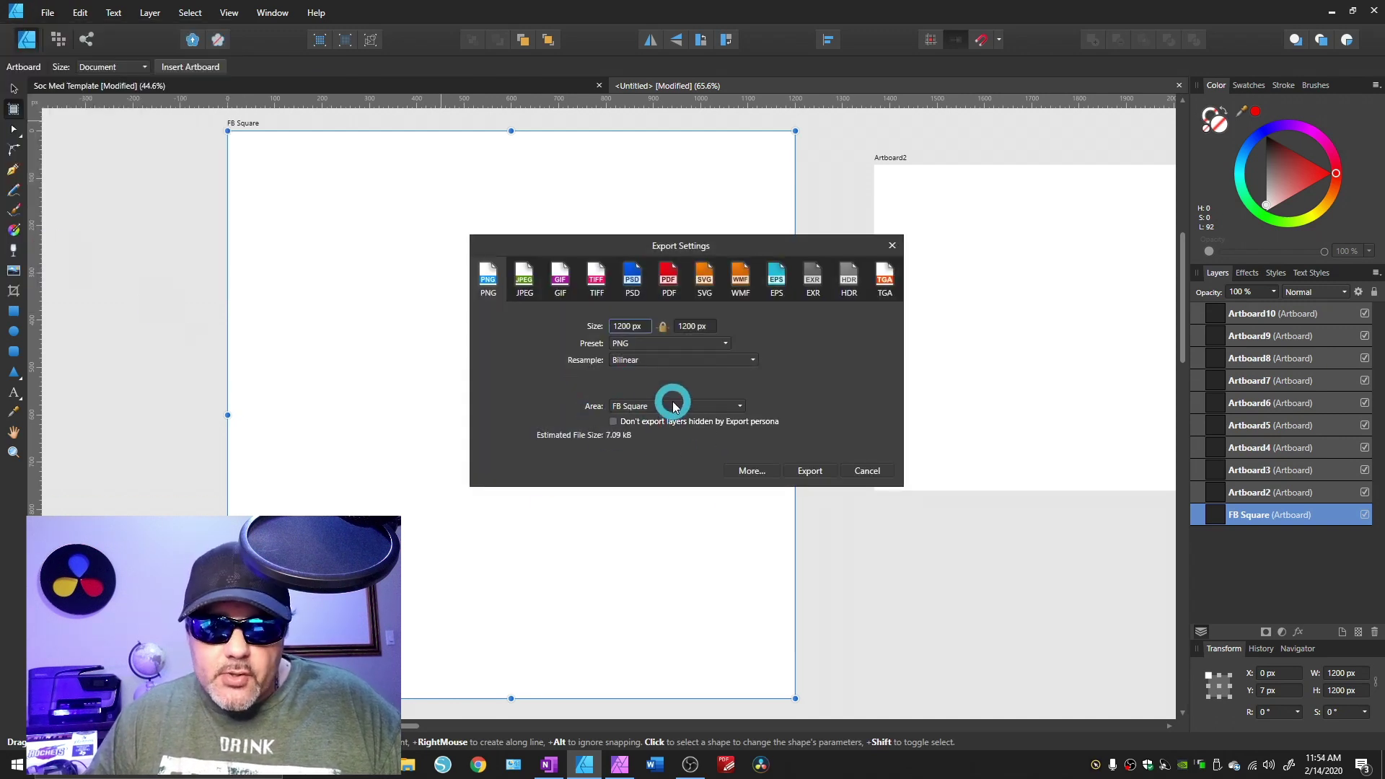
click(737, 408)
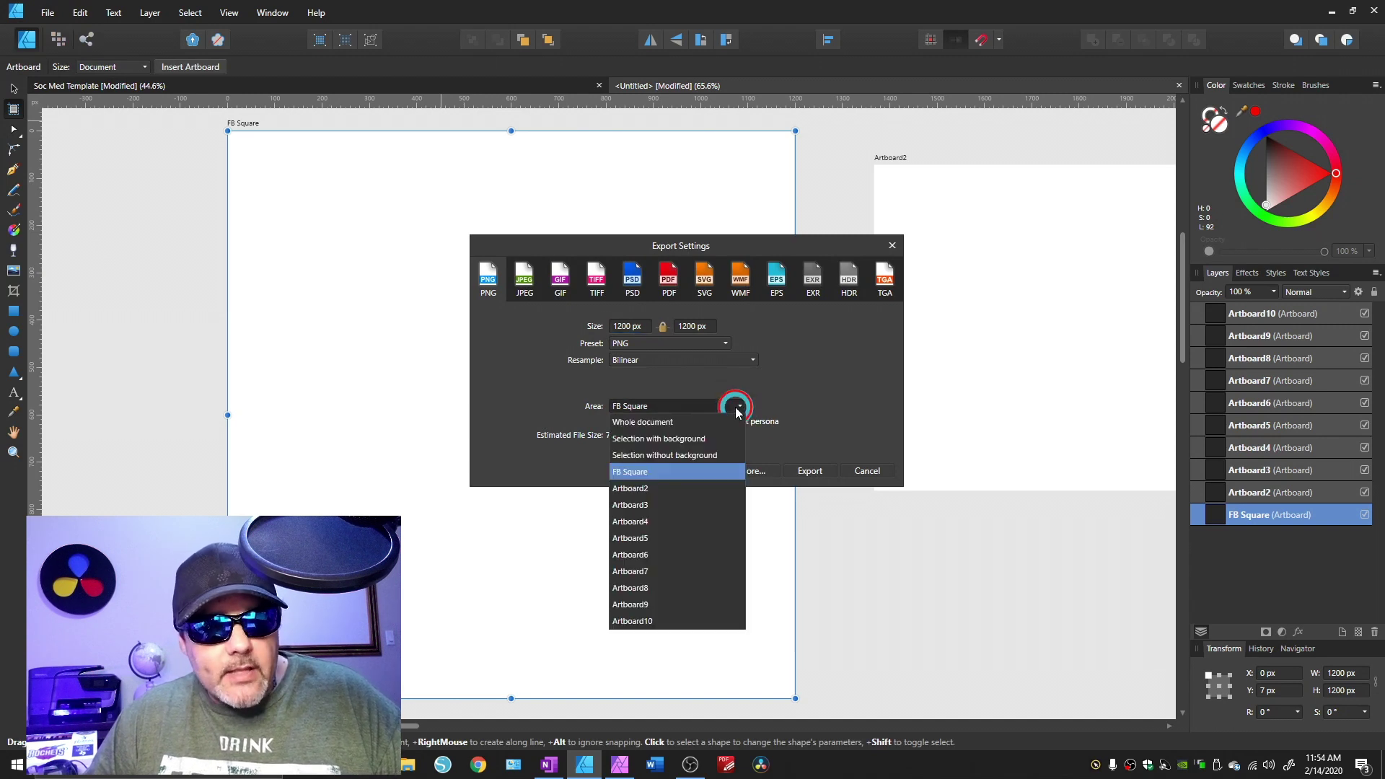
click(638, 472)
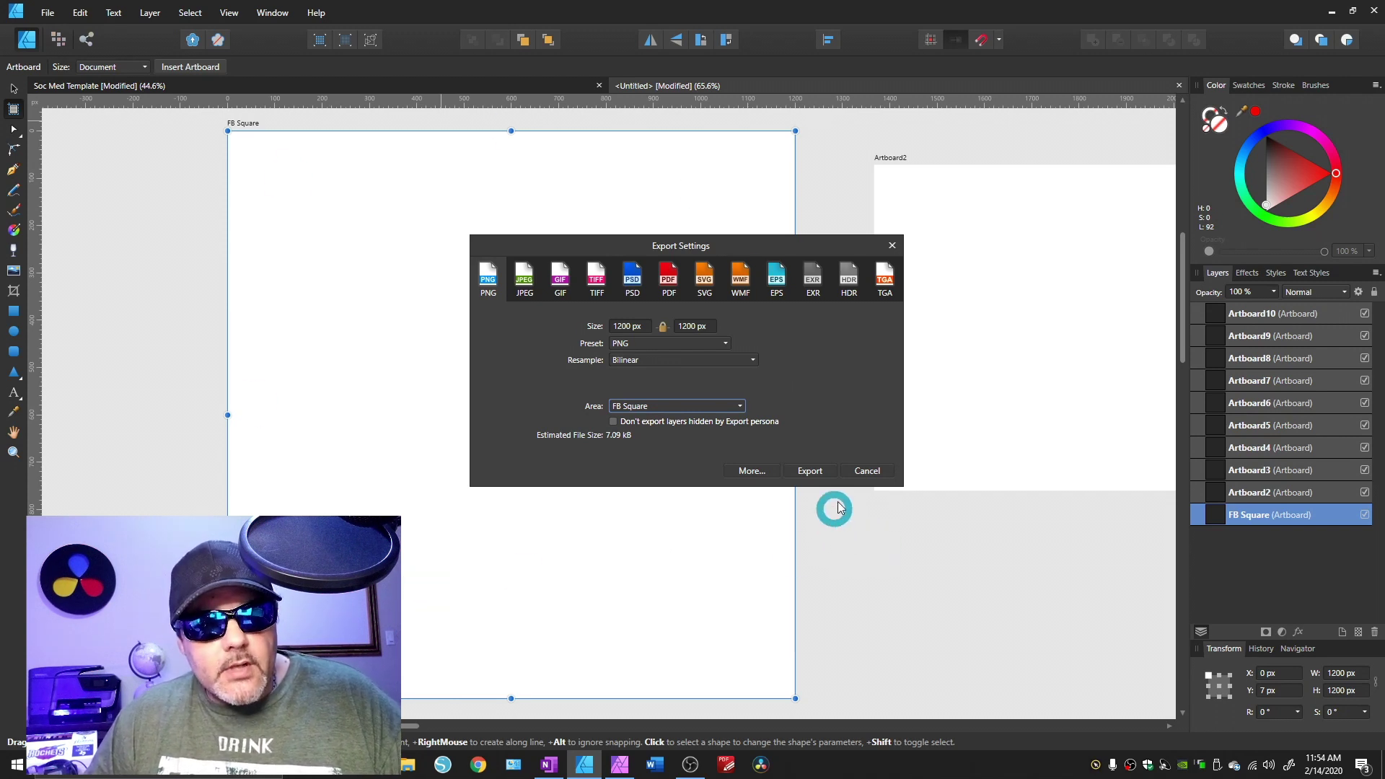
click(869, 472)
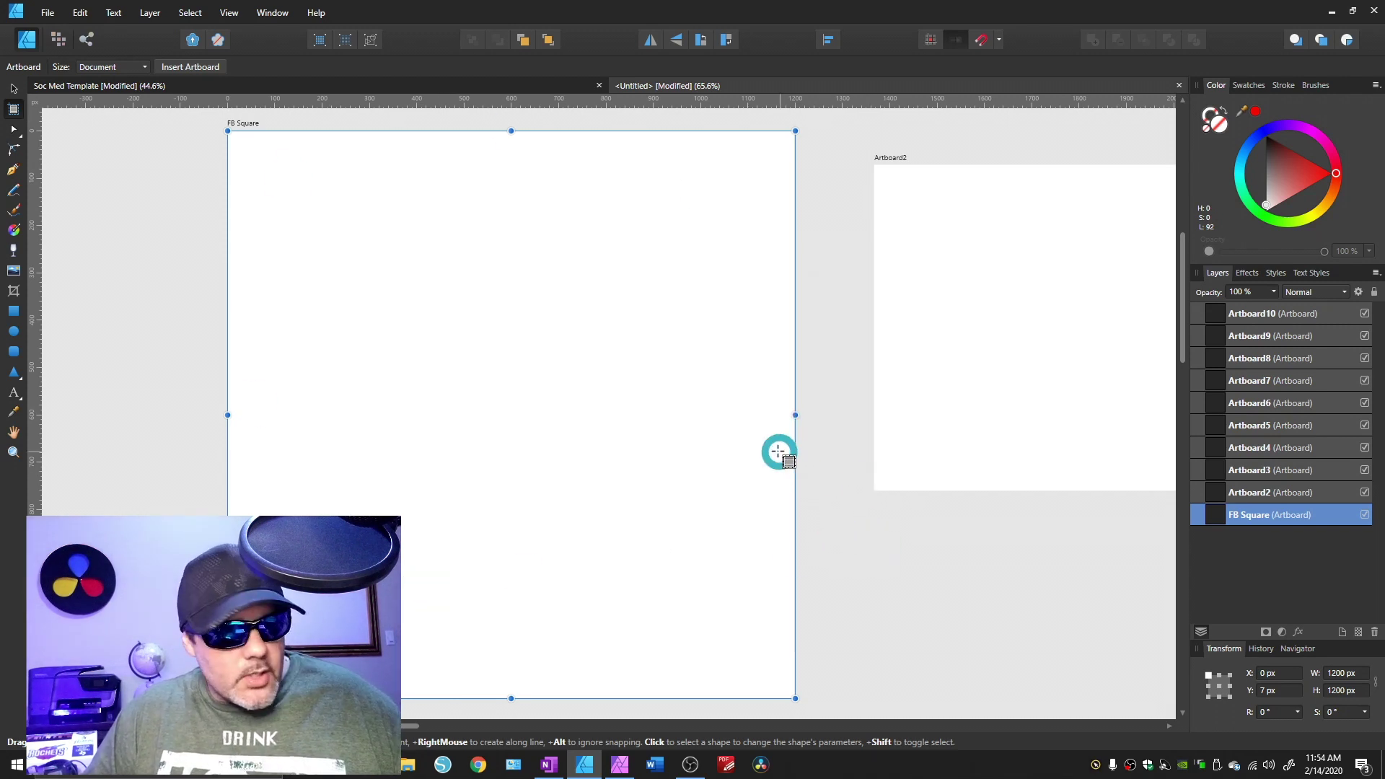
scroll(750, 442, down, 4)
drag(881, 523, 482, 361)
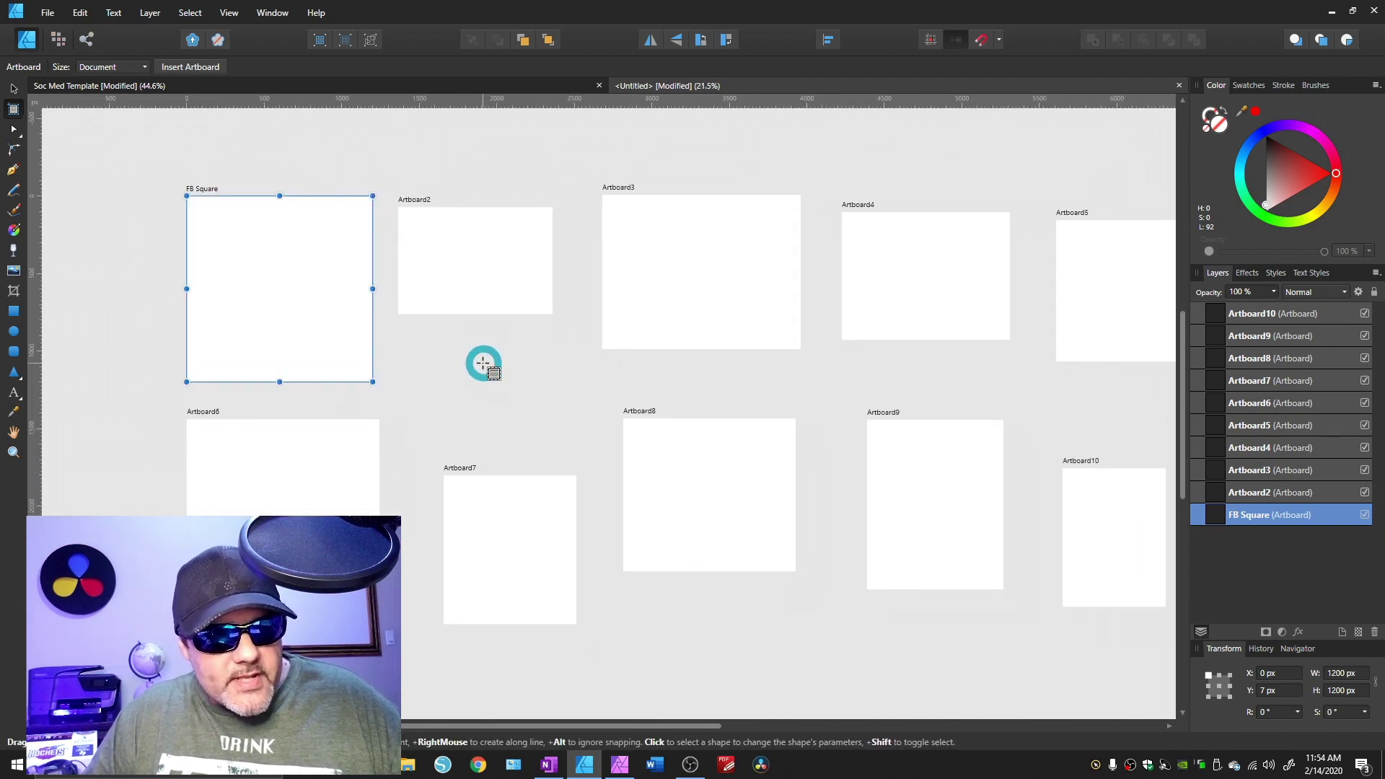
scroll(592, 381, down, 1)
scroll(519, 346, up, 1)
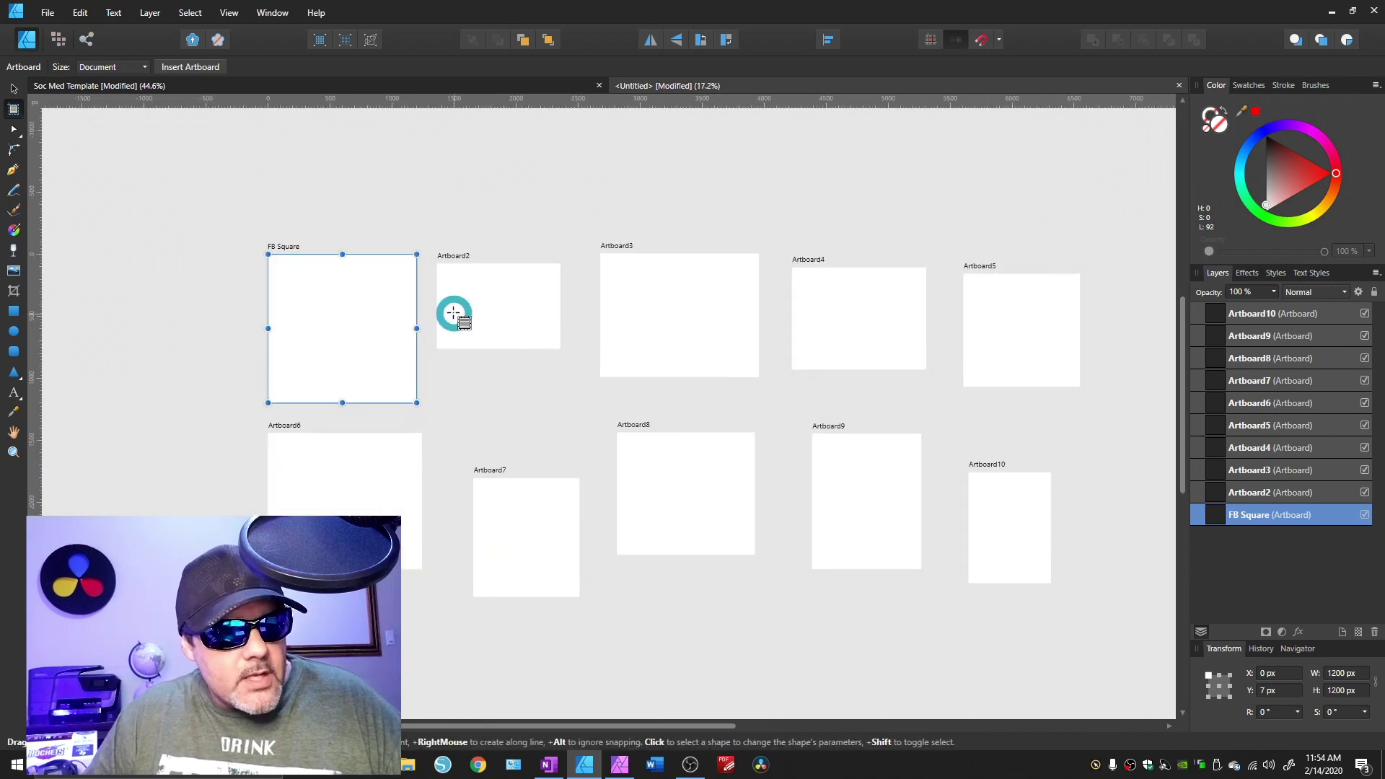
Step: Rename Artboard2, beside the FB Square artboard, as IG Protrait
click(492, 301)
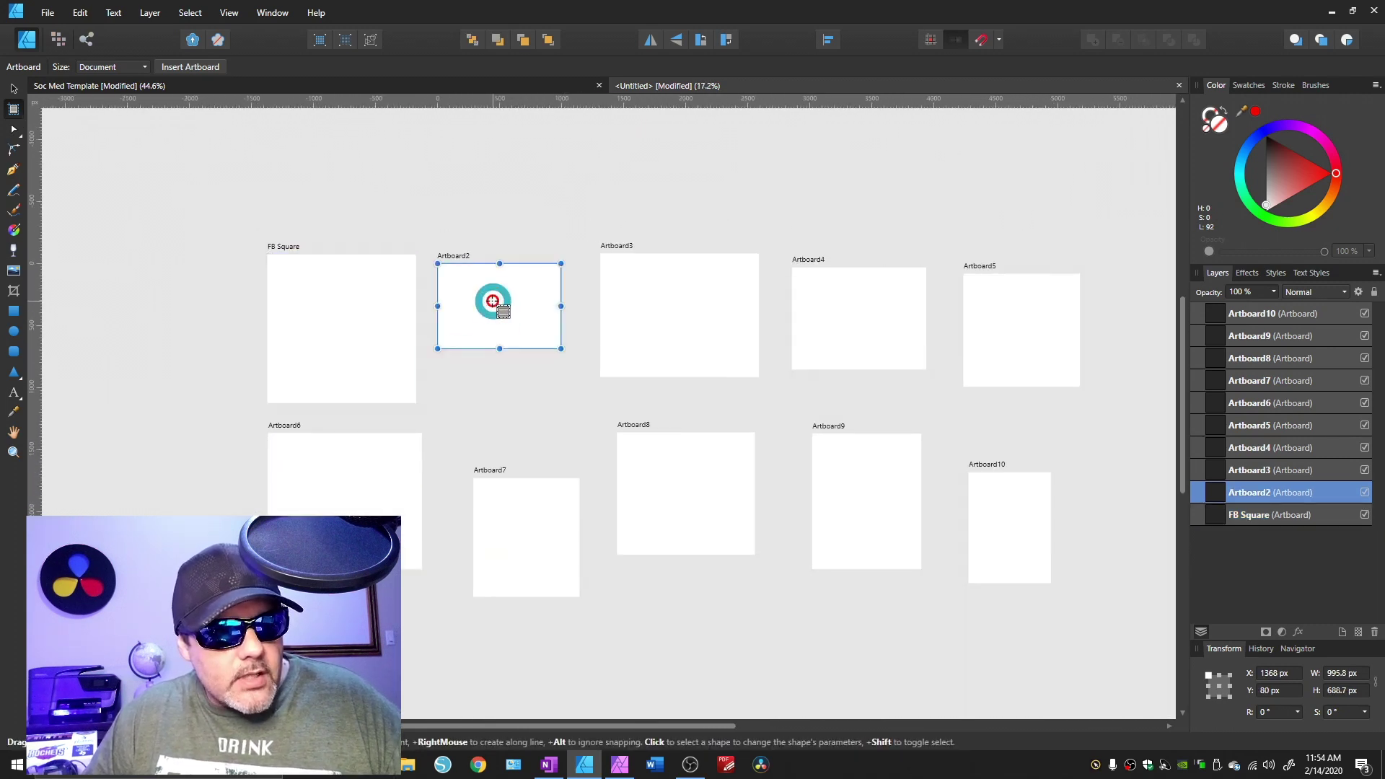
double_click(1249, 493)
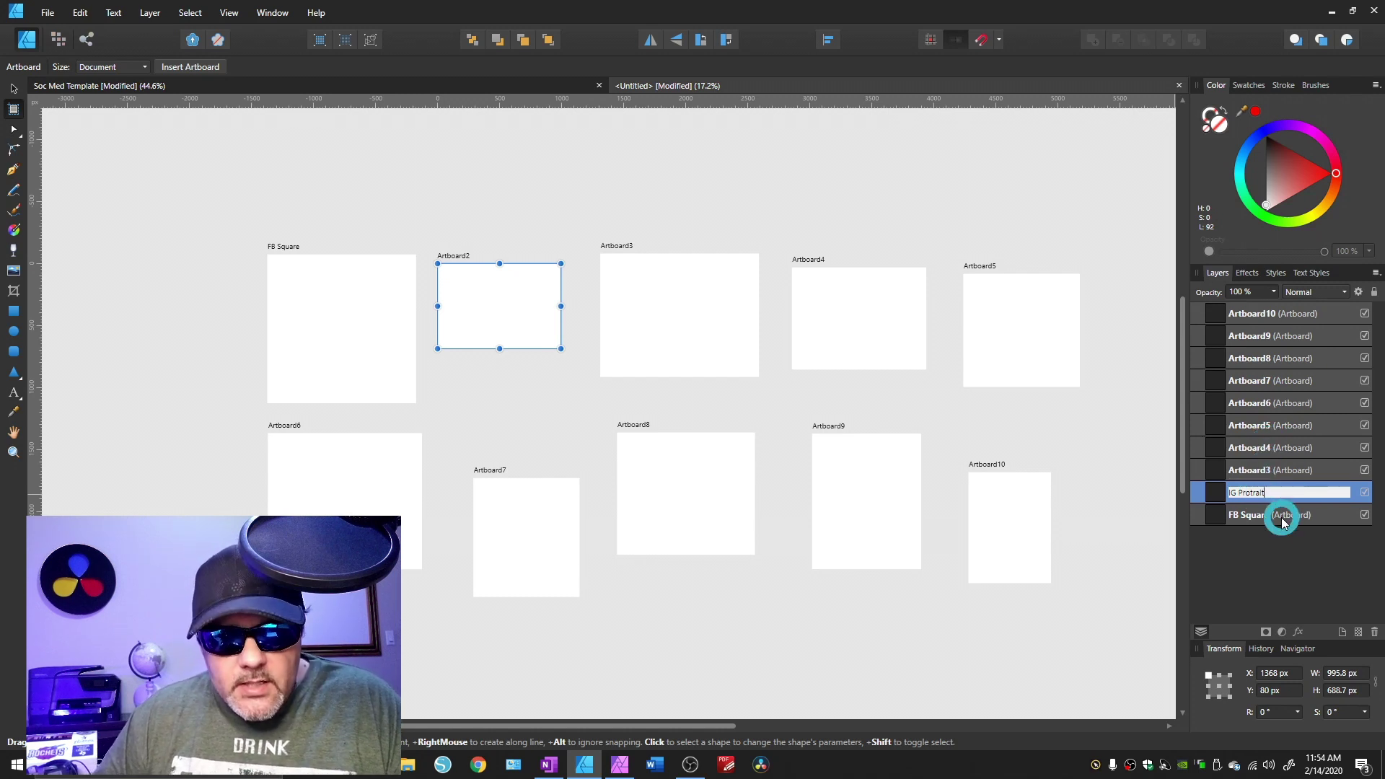
key(Return)
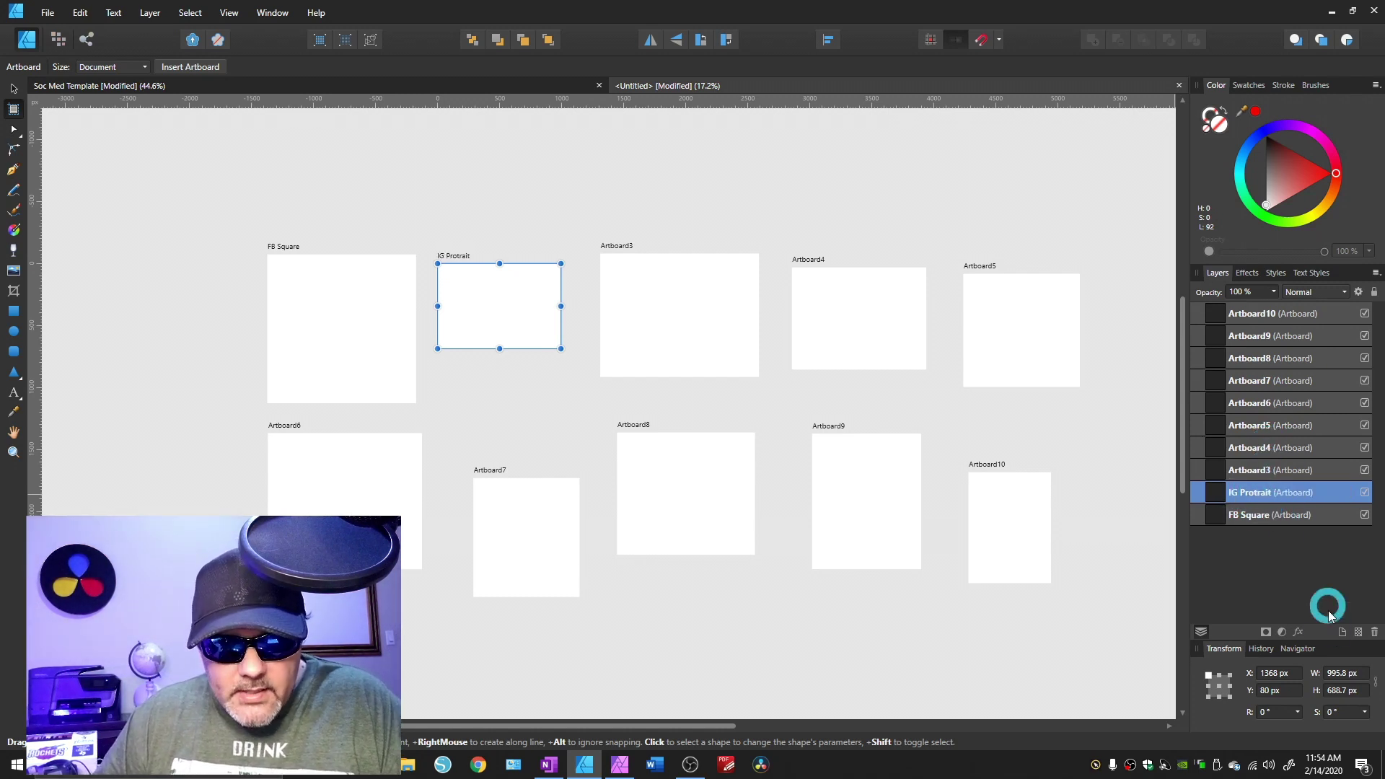
Step: Set the IG Protrait artboard's width to 1080 px and height to 1350 px
click(1335, 675)
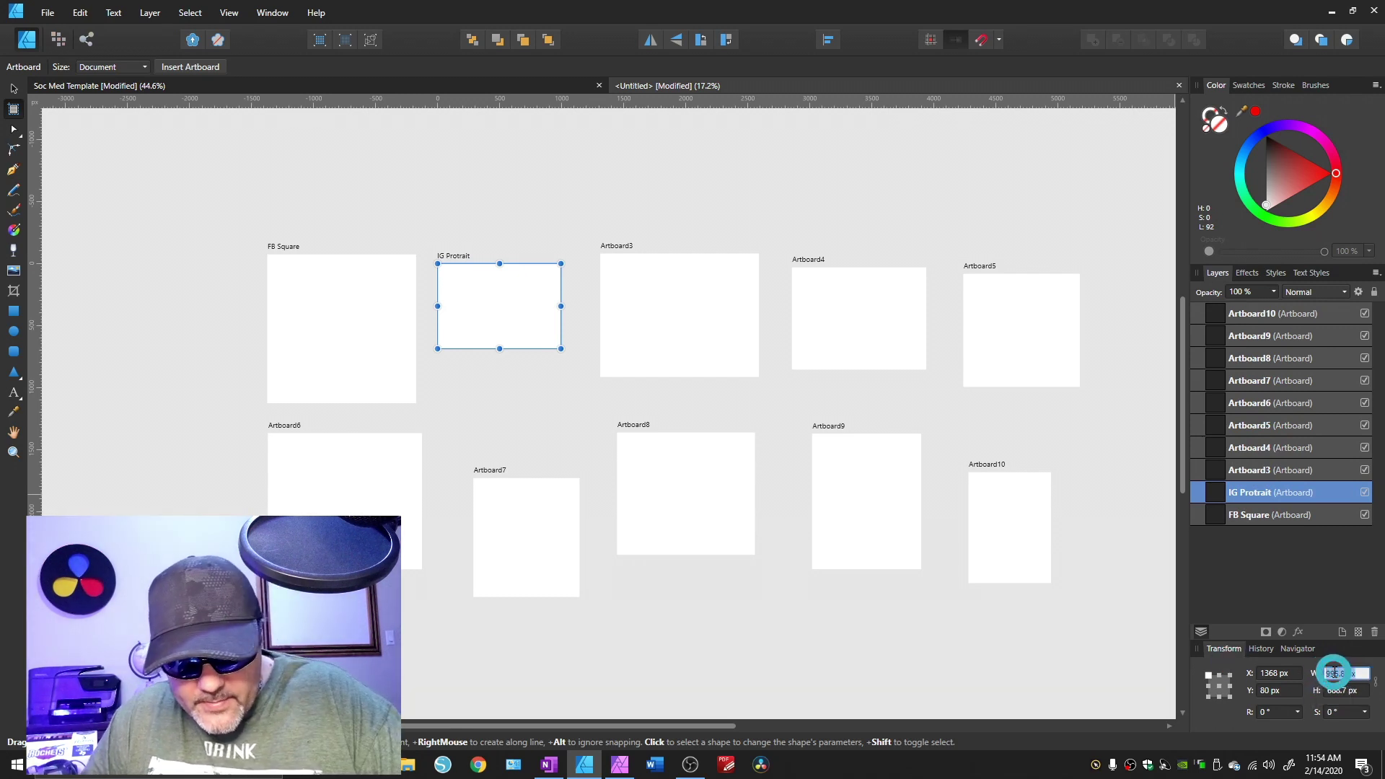
text(1082)
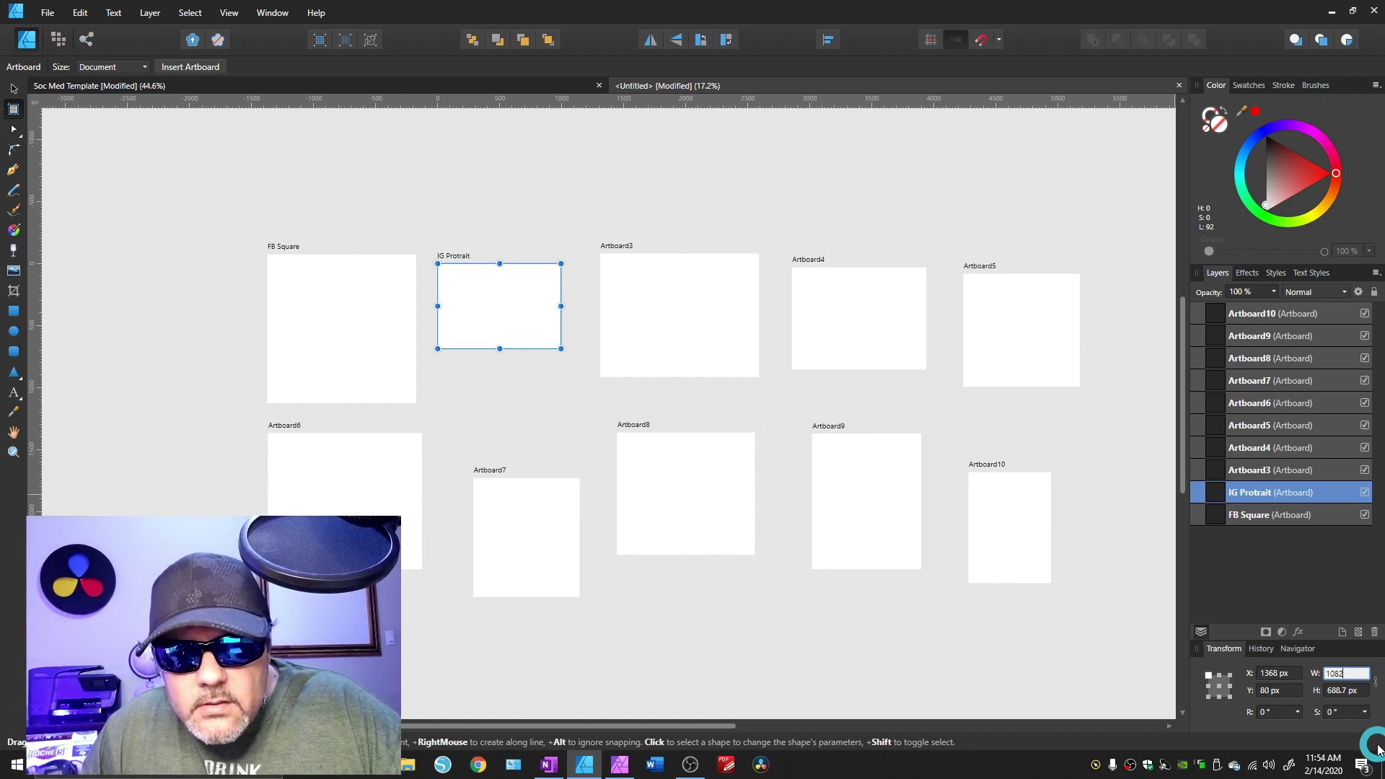
text(0)
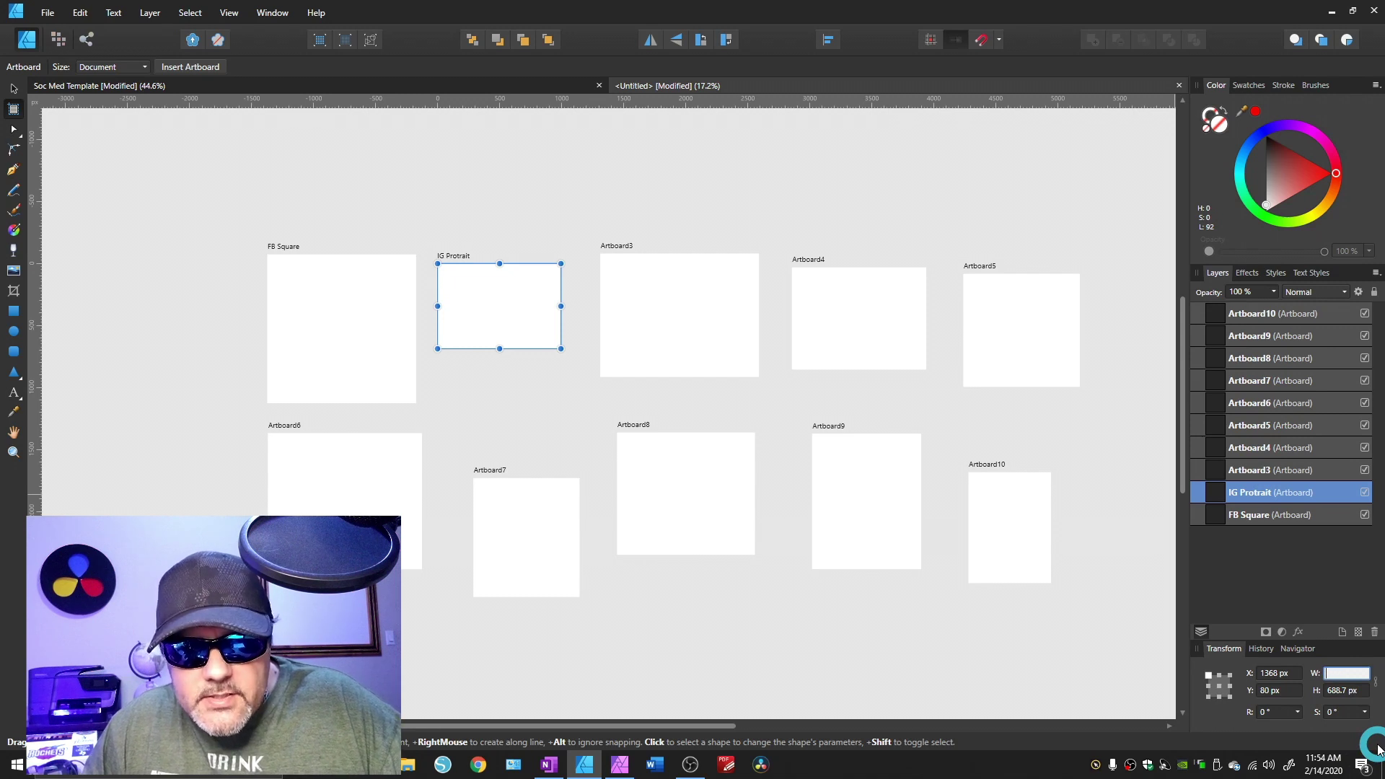
text(1080)
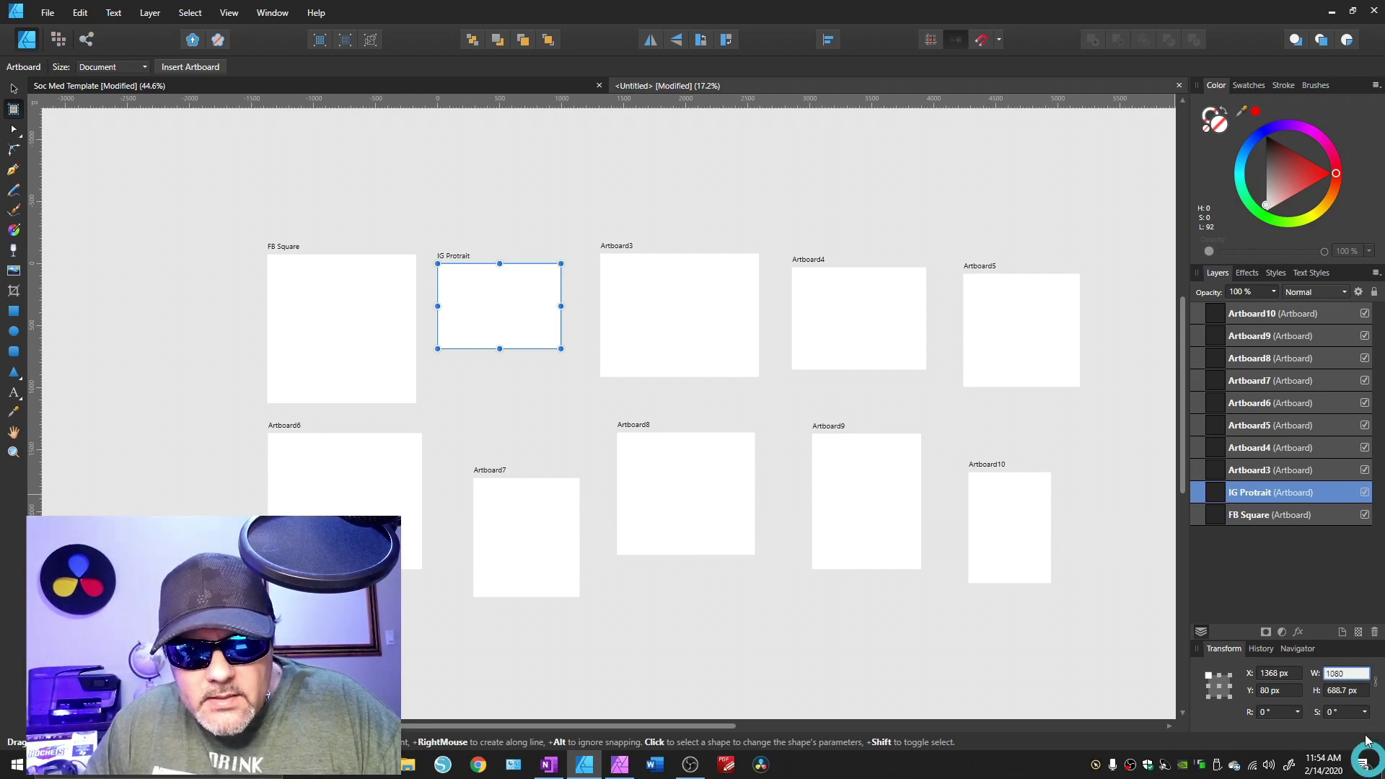
click(1336, 691)
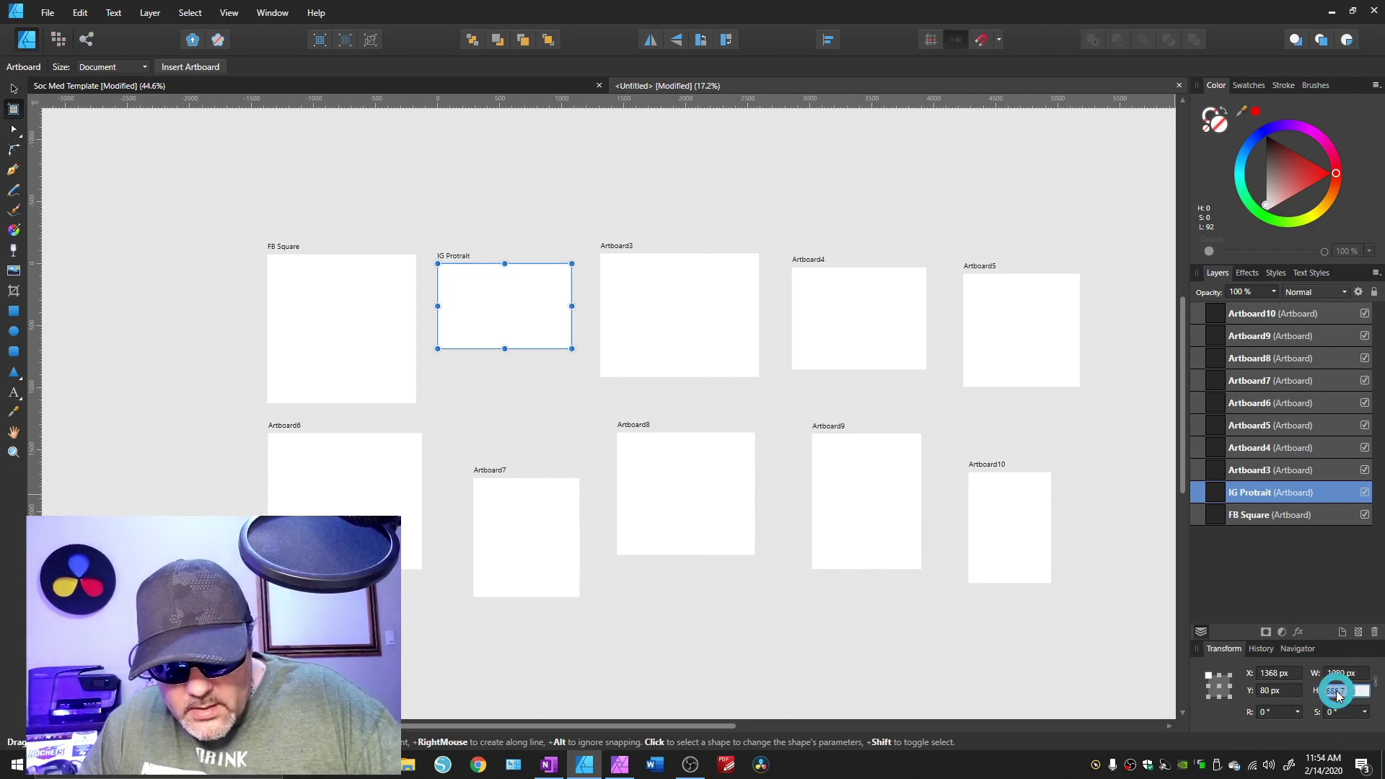
text(1350)
key(Return)
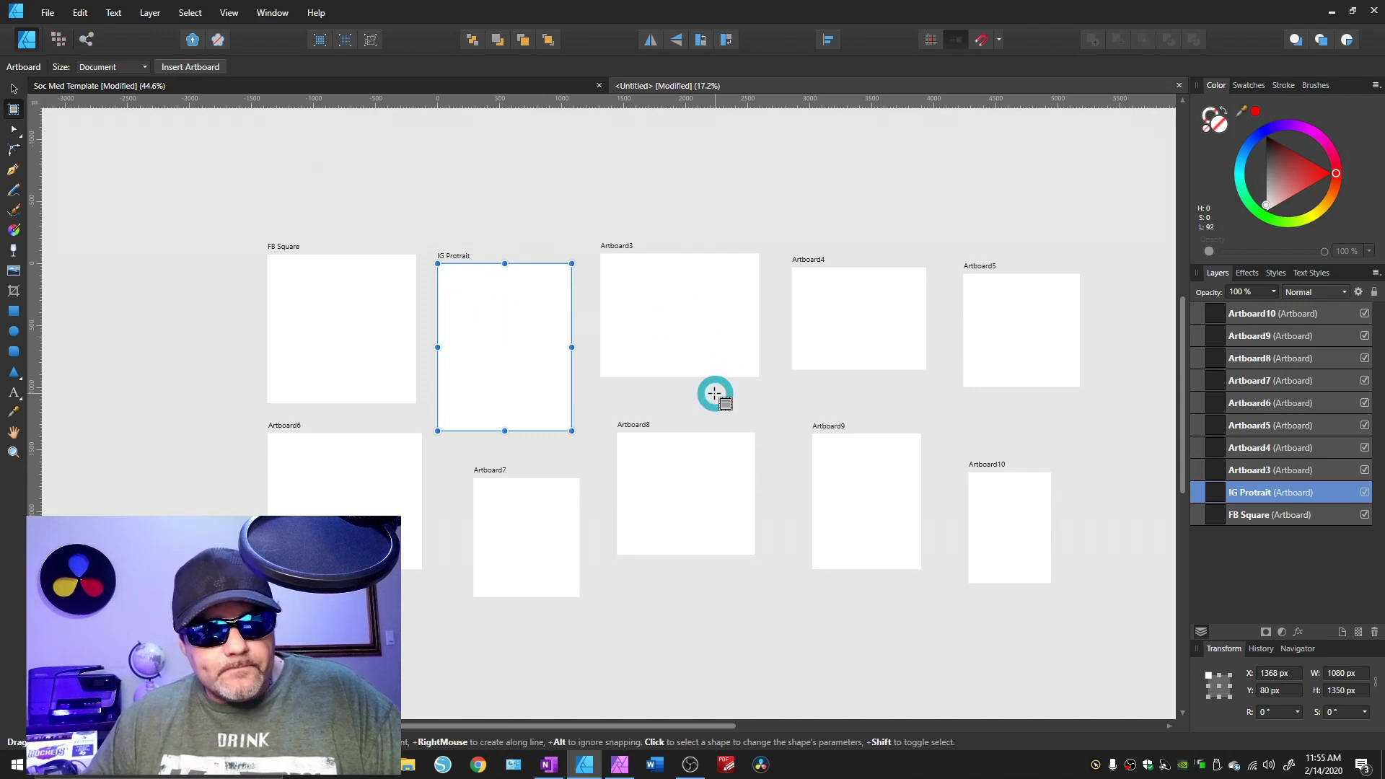
Step: Rename Artboard3 in the upper row as YT Channel Banner
click(640, 322)
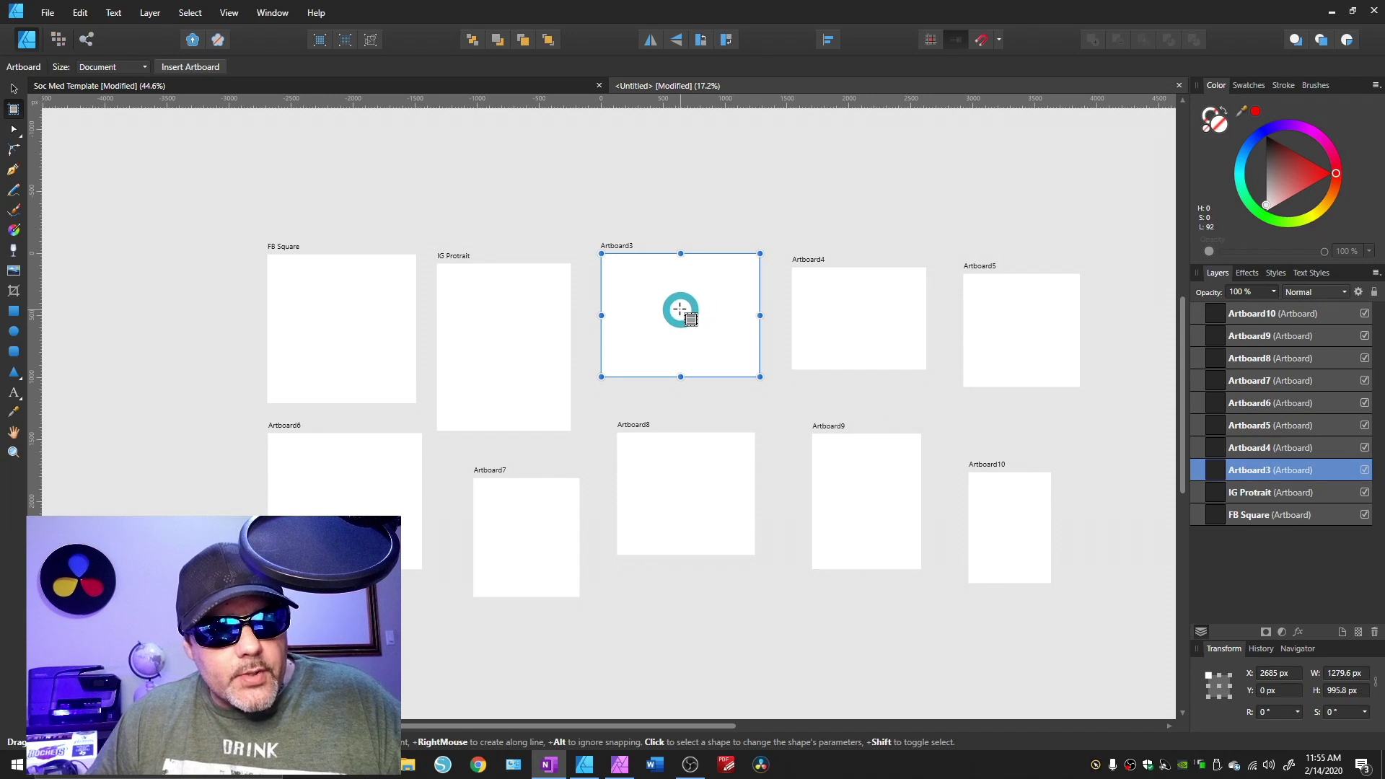
double_click(1243, 470)
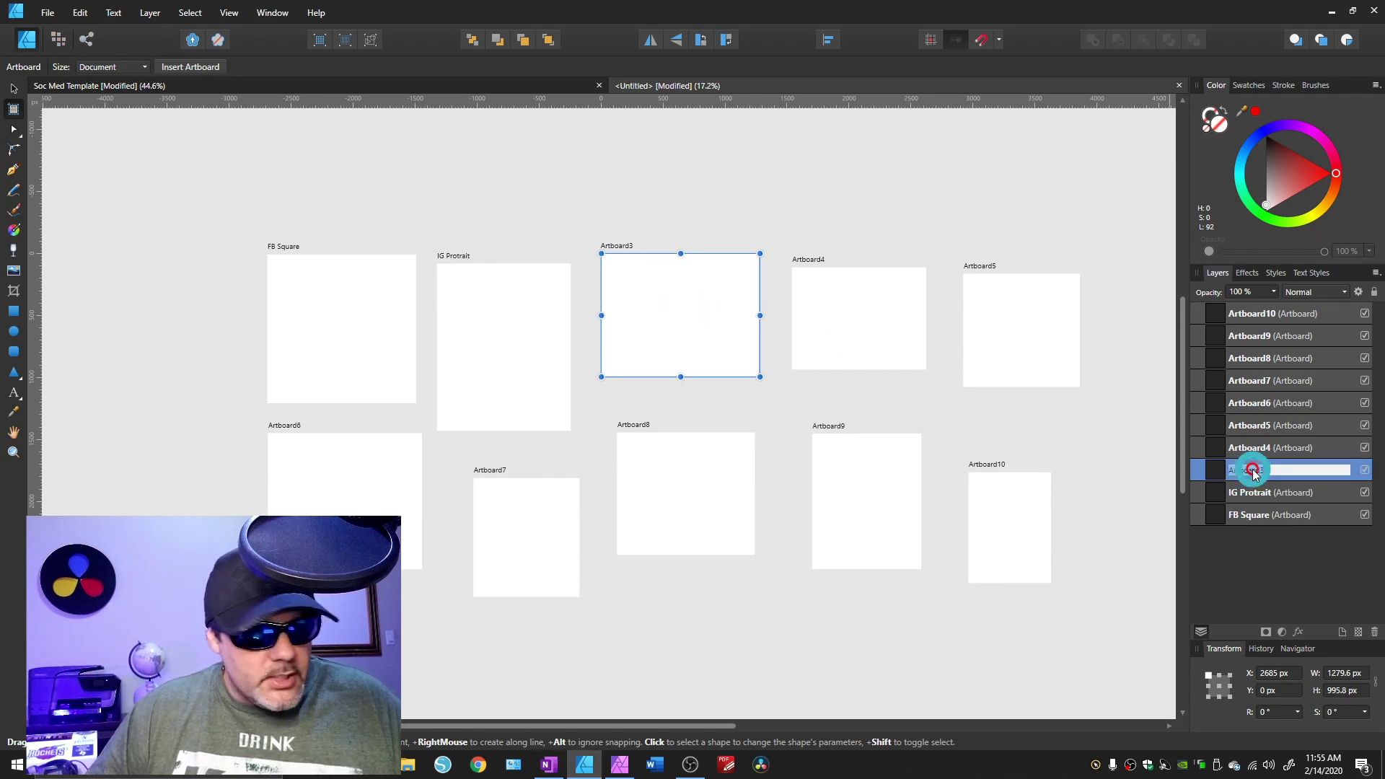
text(YT Channel Banner)
key(Return)
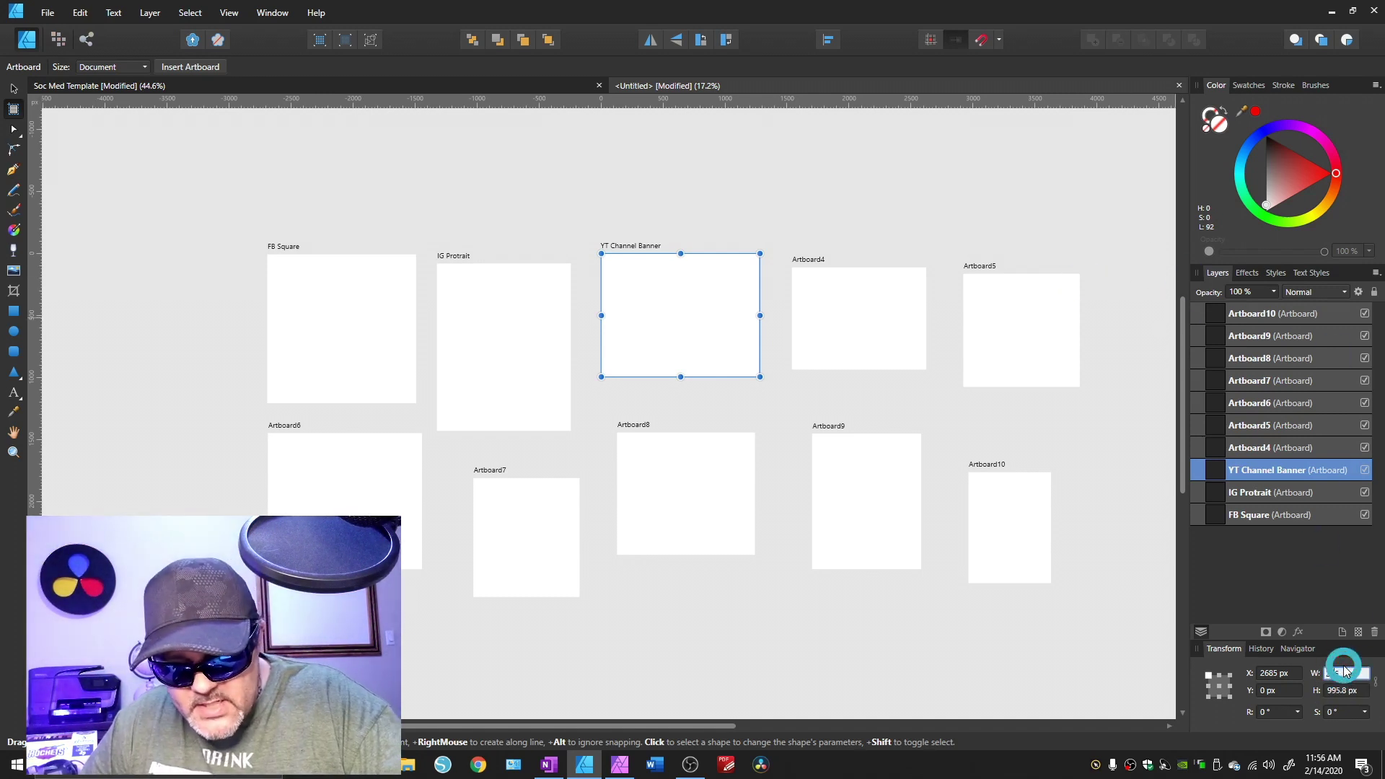
Step: Resize the YT Channel Banner artboard to 2560 px wide and 1440 px high
text(2560)
click(1327, 691)
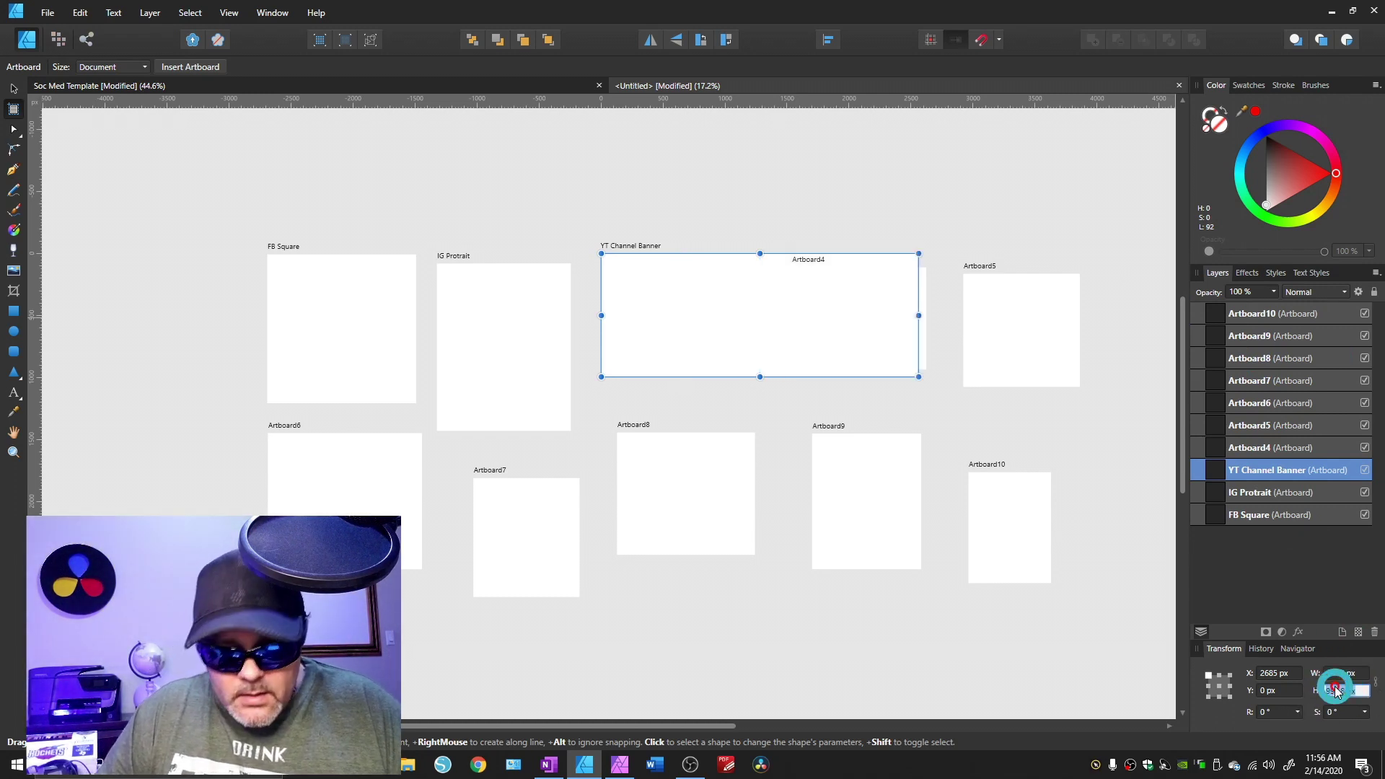
text(1440)
key(Return)
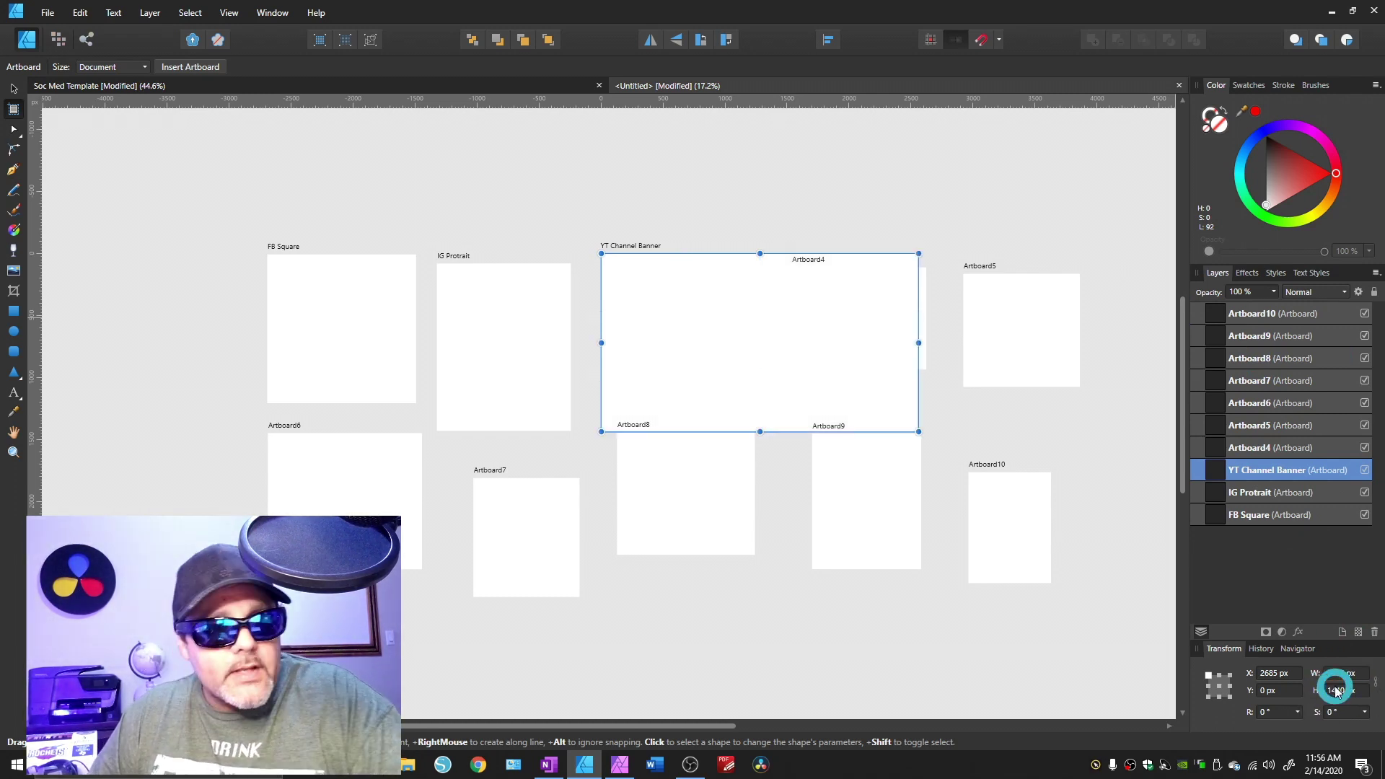
Step: Rearrange the YT Channel Banner artboard and Artboards 4, 5, 8, 9 and 10 with the Move tool to clear the overlaps
click(13, 90)
drag(688, 336, 702, 210)
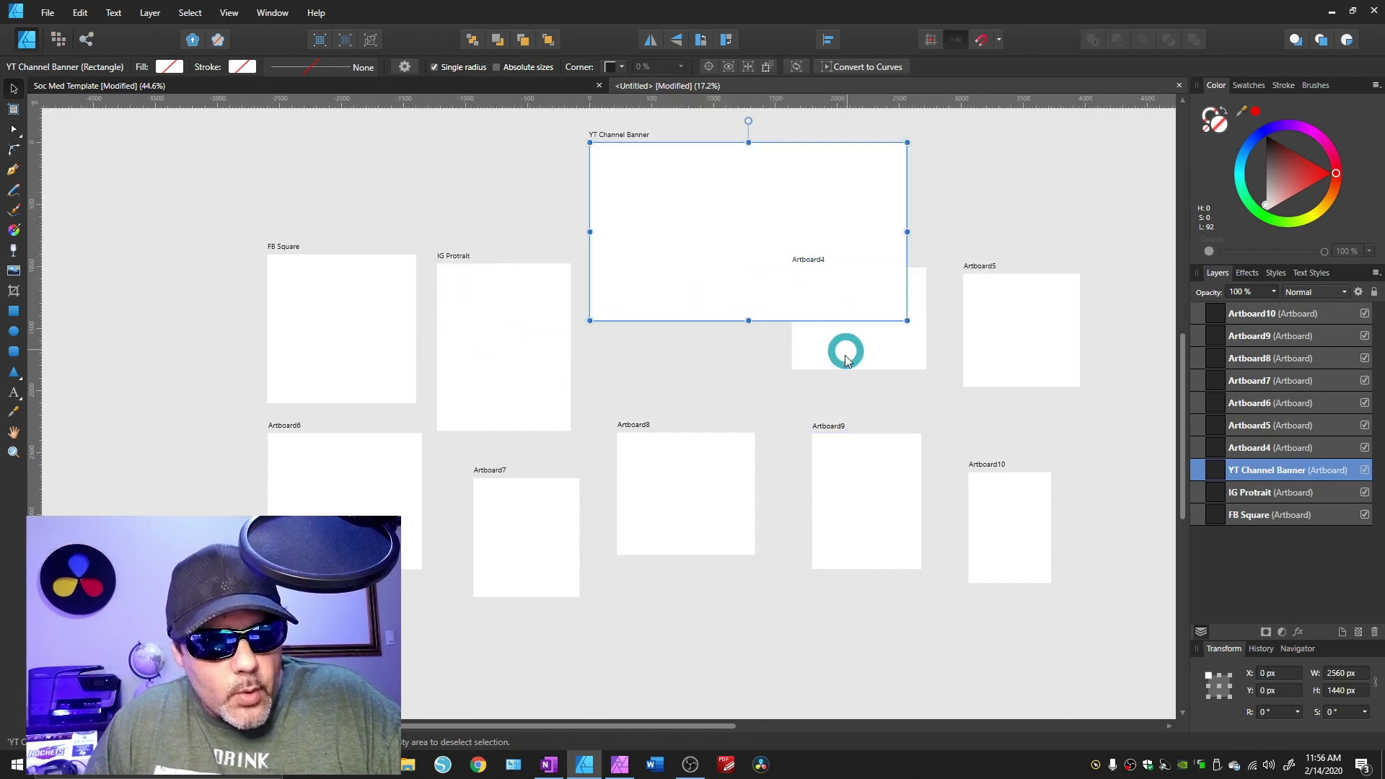
drag(846, 358, 681, 680)
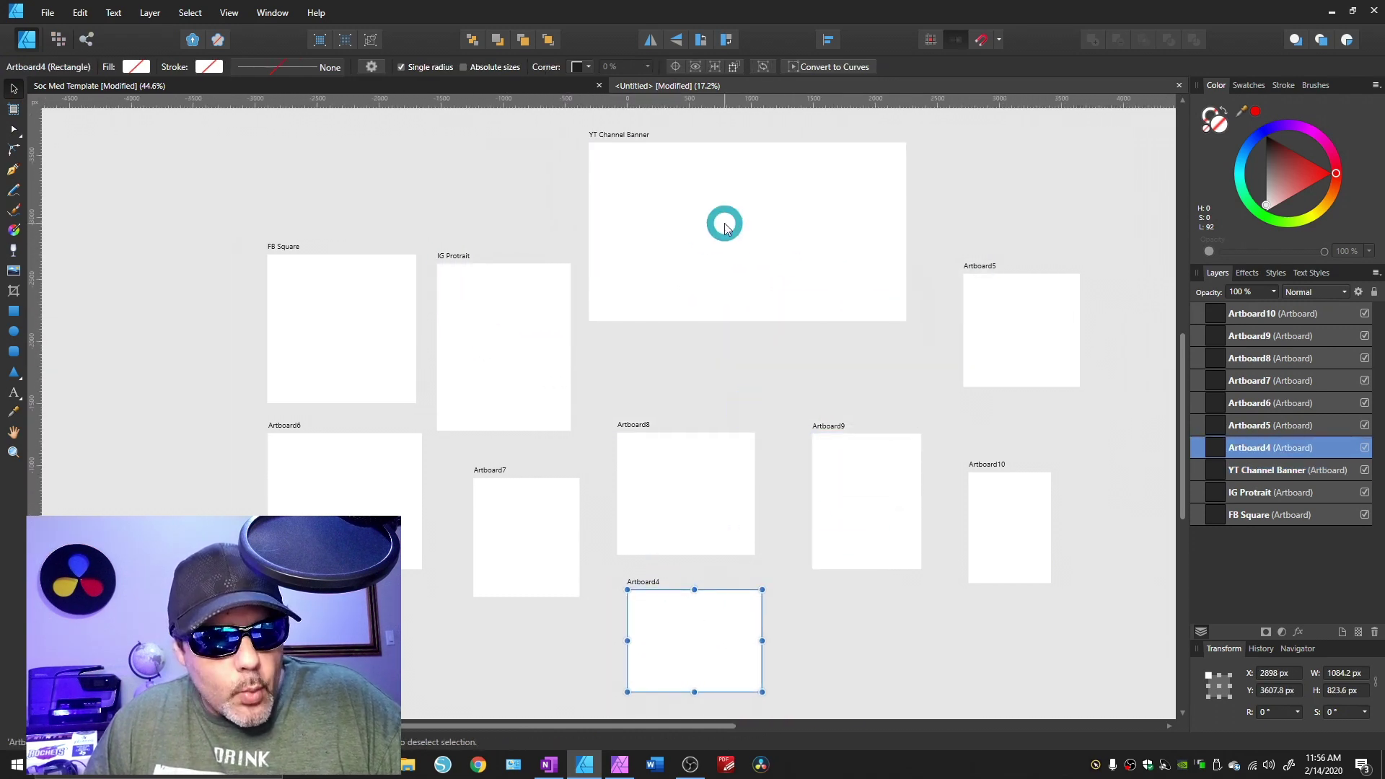
drag(725, 227, 727, 314)
drag(1004, 324, 979, 260)
drag(1002, 546, 1079, 615)
drag(885, 505, 1006, 425)
drag(709, 499, 859, 492)
drag(702, 618, 689, 505)
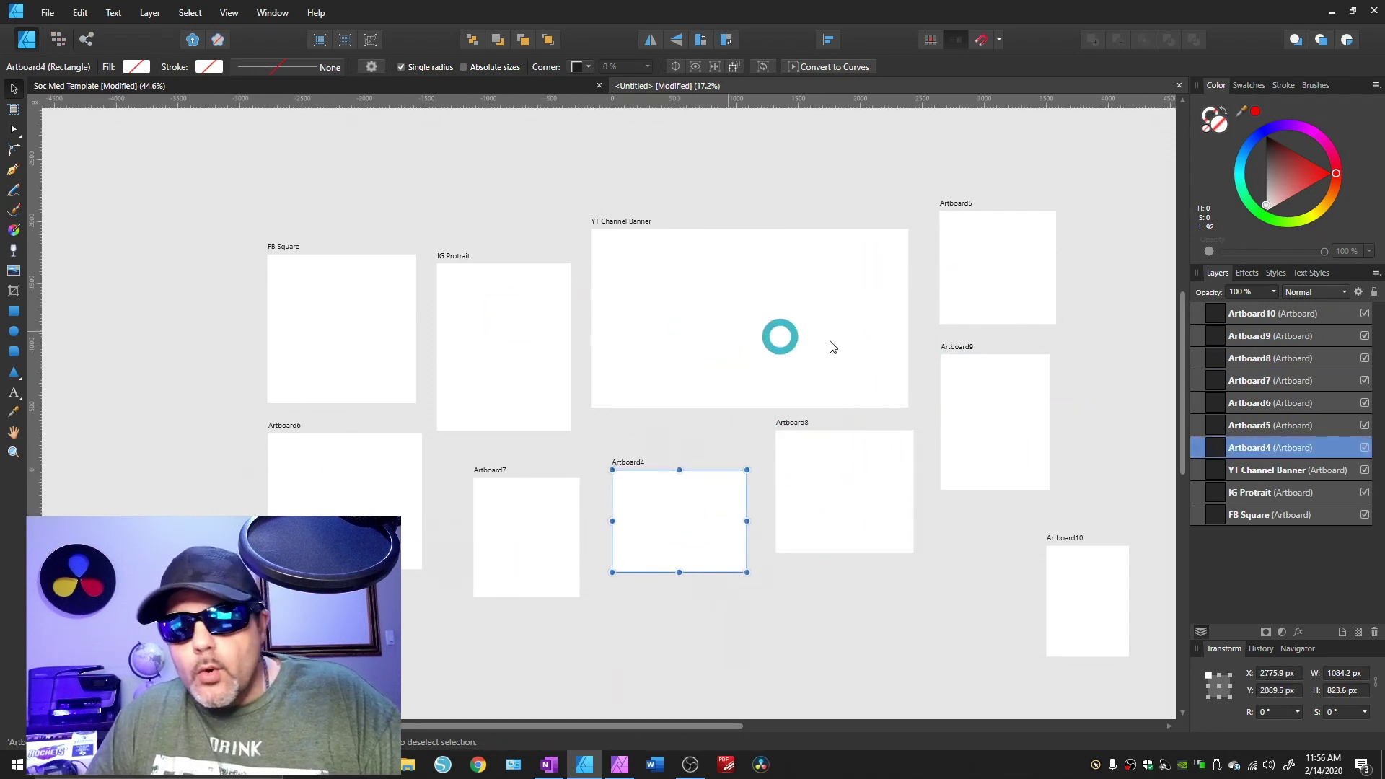
Step: Select Artboard5 and open its name for editing
click(979, 273)
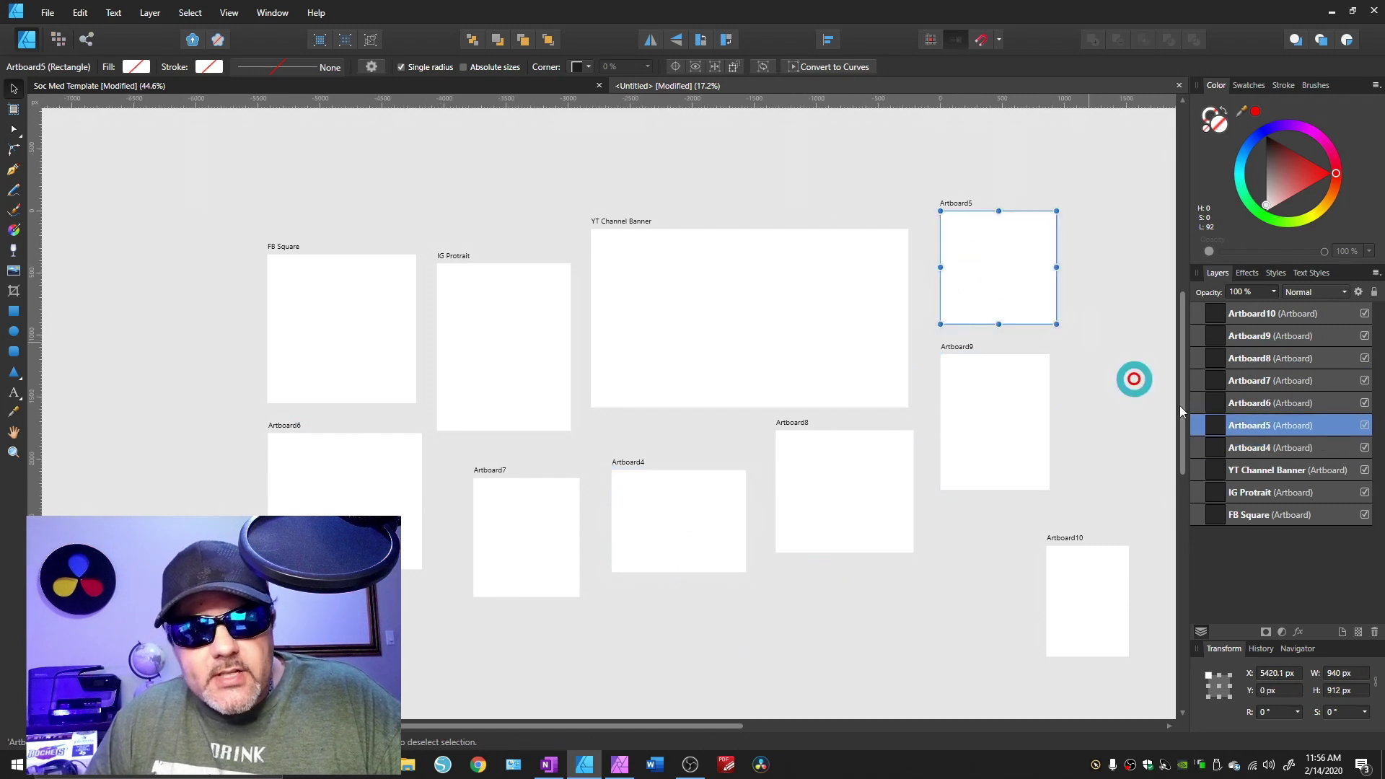
double_click(1258, 427)
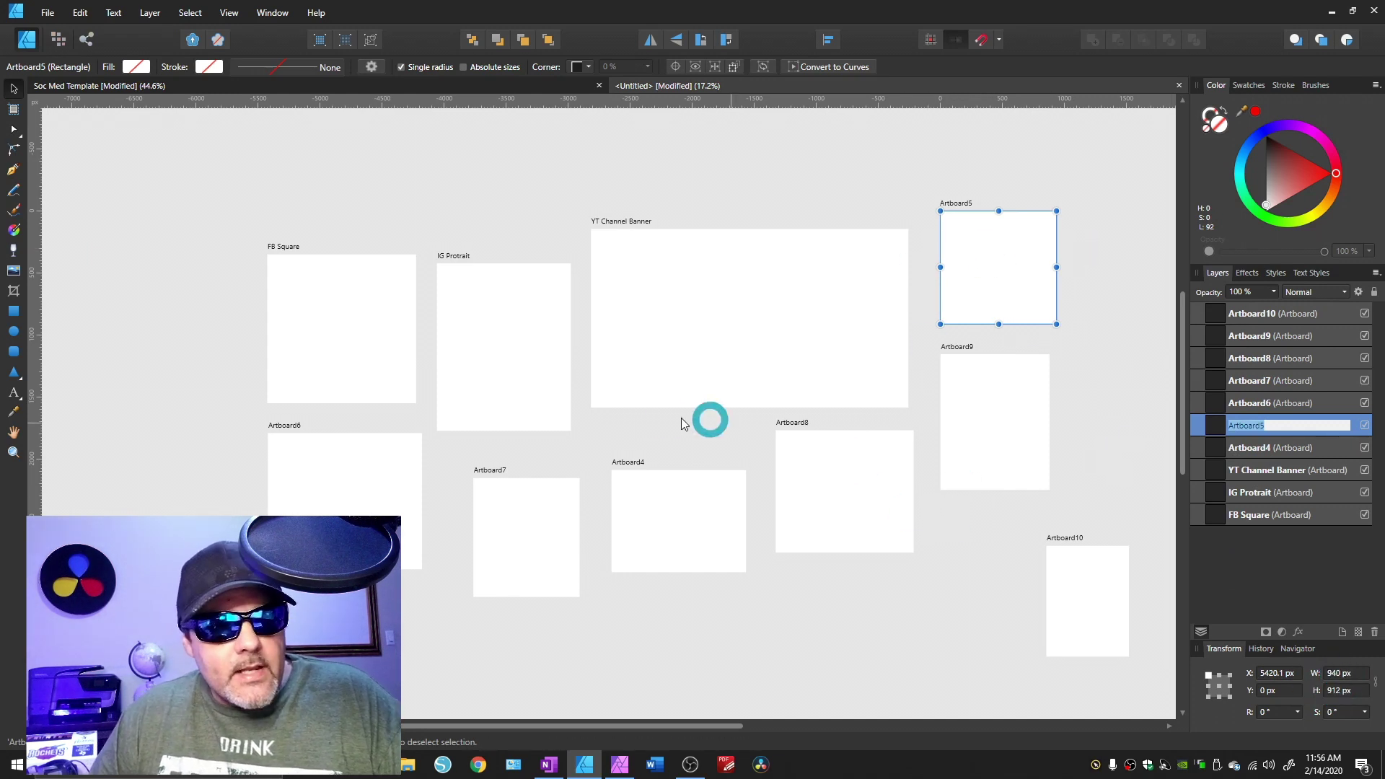
Step: Switch to the Soc Med Template document and move the Texas flag image off the IG Portrait artboard onto the empty canvas beside it
click(111, 88)
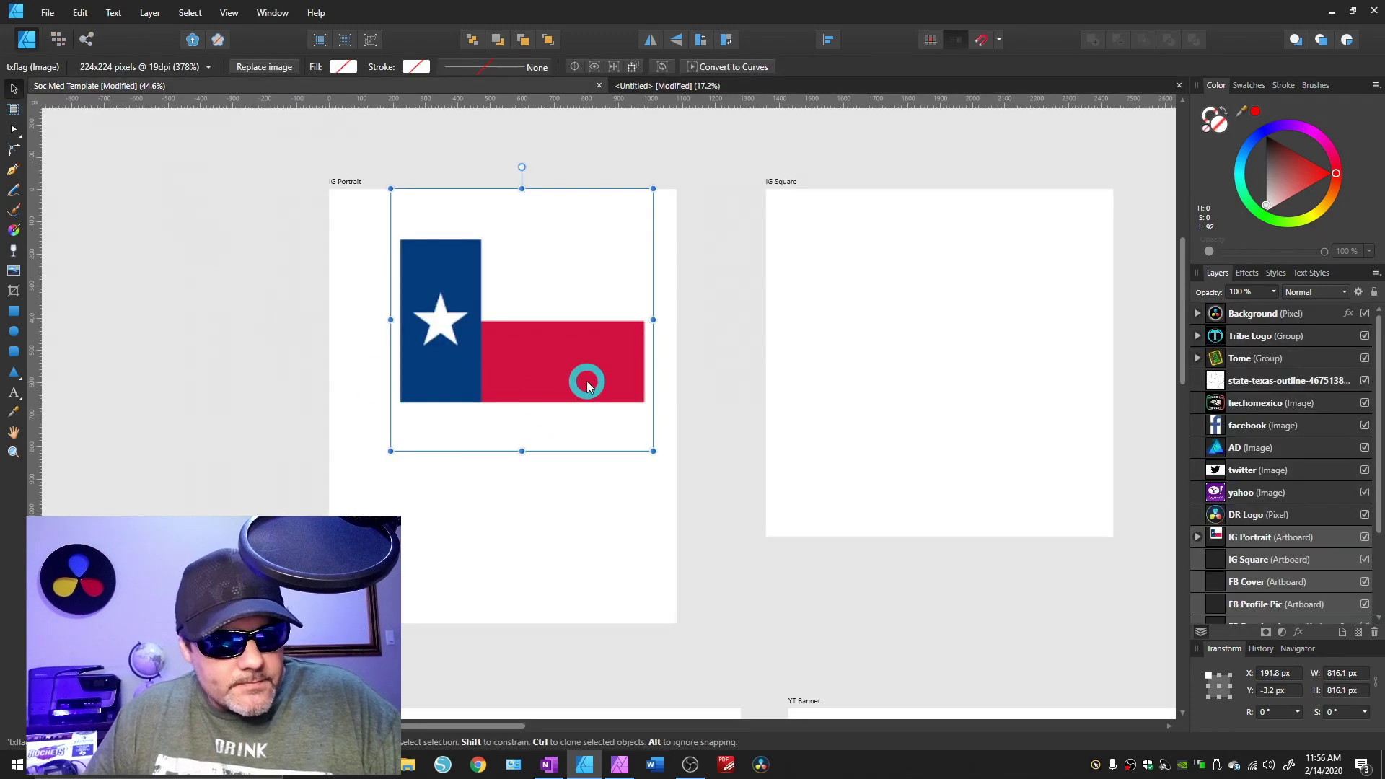
click(581, 370)
scroll(581, 369, down, 2)
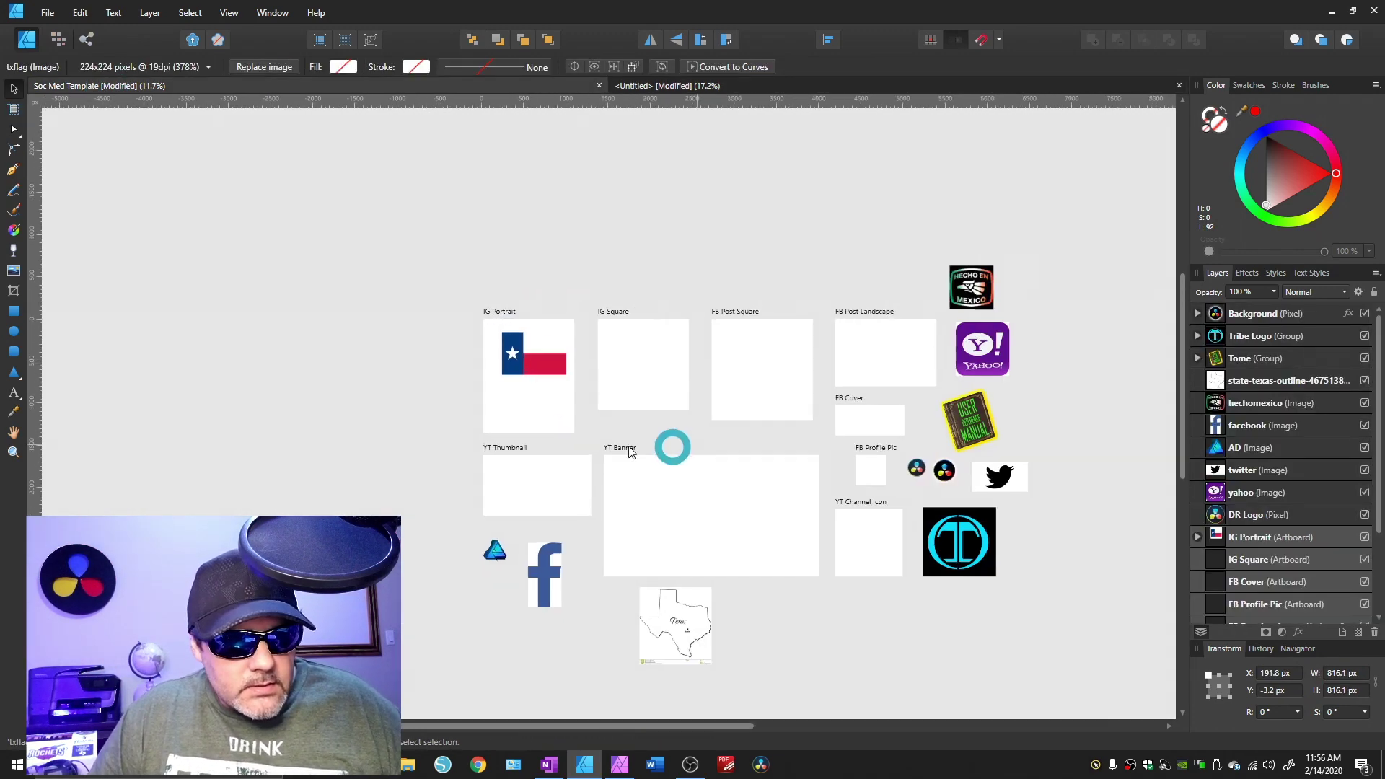
drag(351, 309, 219, 317)
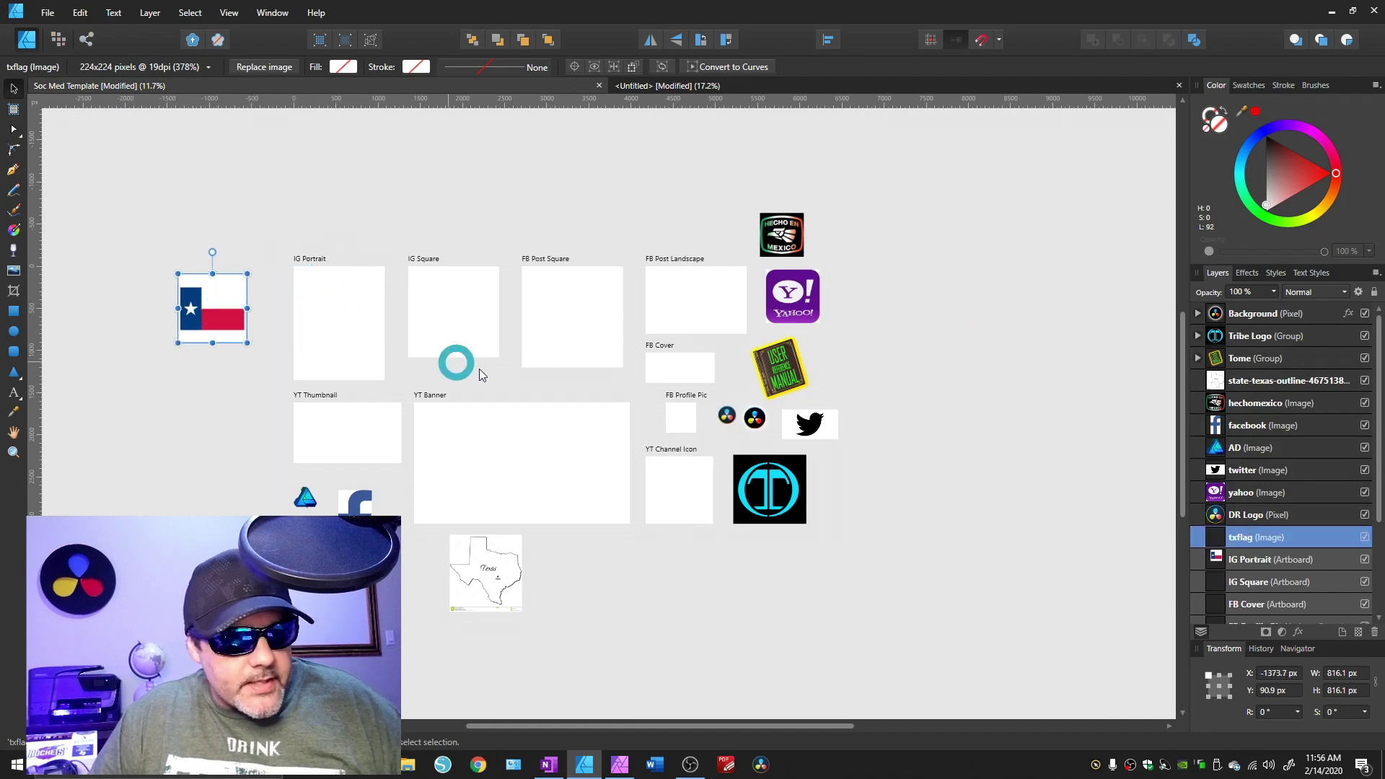
scroll(496, 381, down, 2)
scroll(479, 381, up, 3)
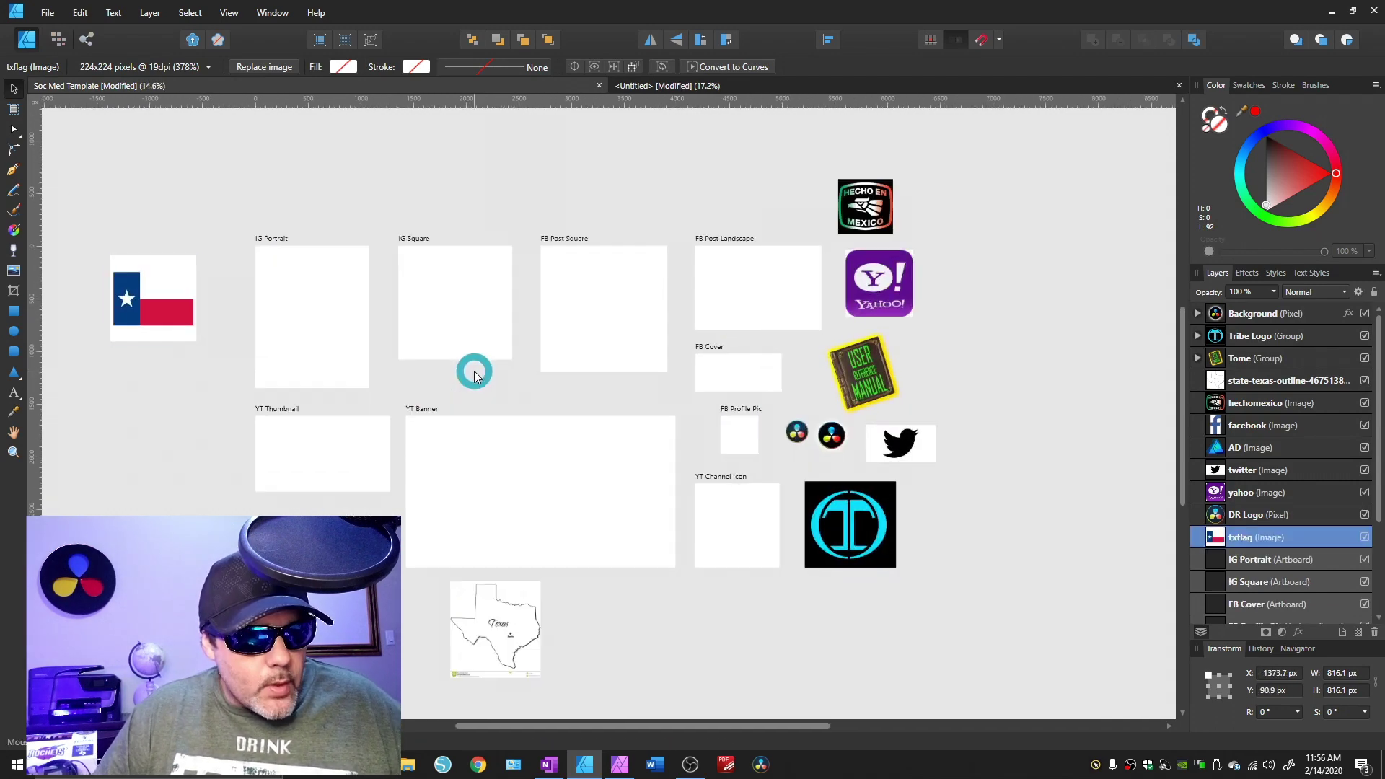
drag(470, 378, 526, 380)
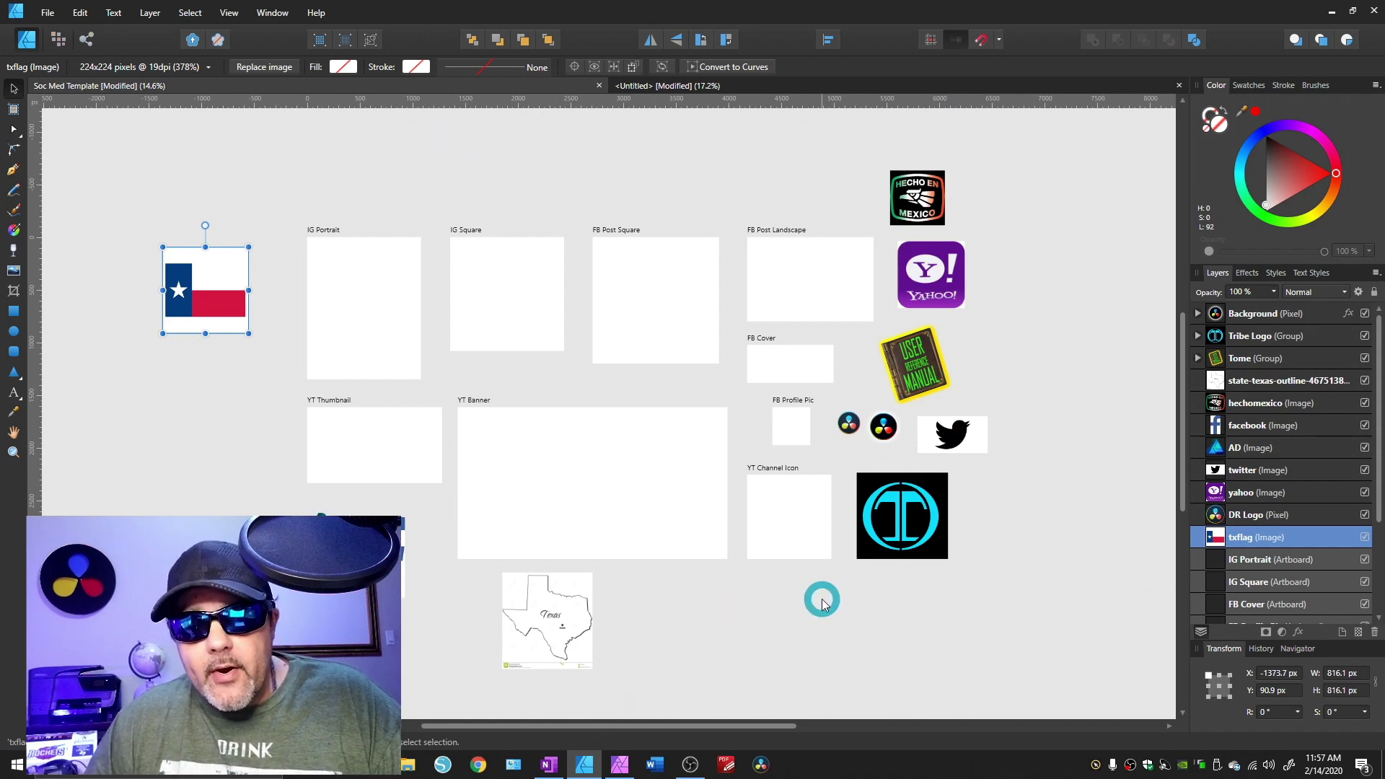
Step: Place Productions.png on the empty canvas below the YT Banner artboard at about 755 × 424 px
click(47, 13)
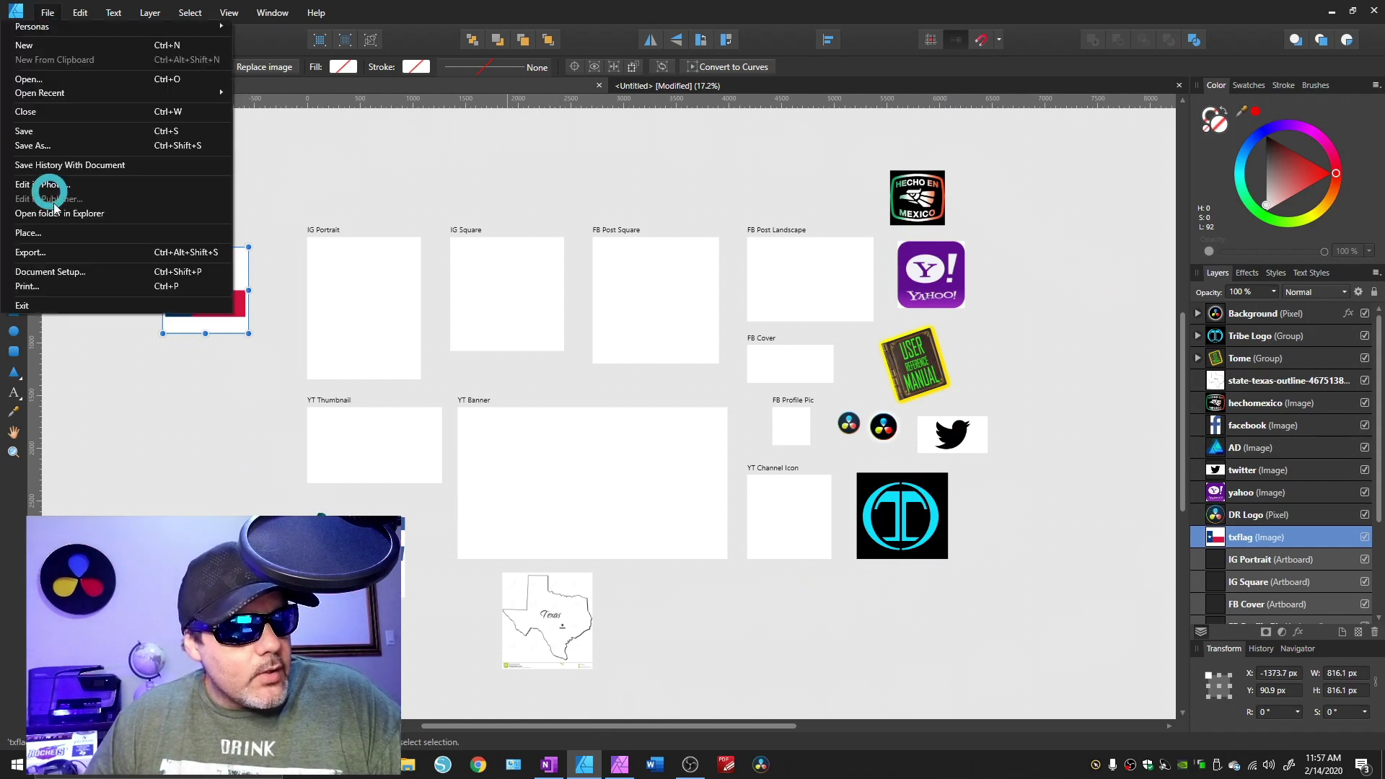
click(252, 353)
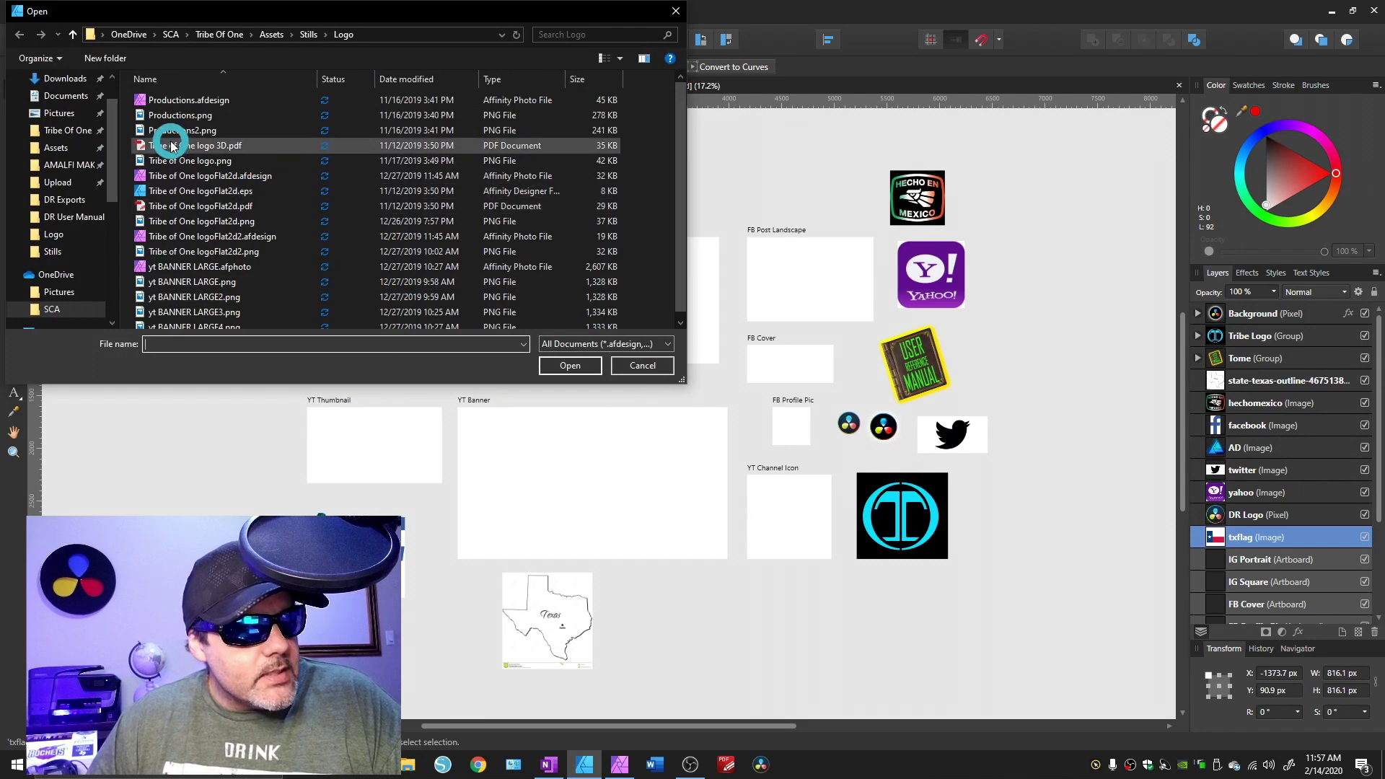
double_click(173, 115)
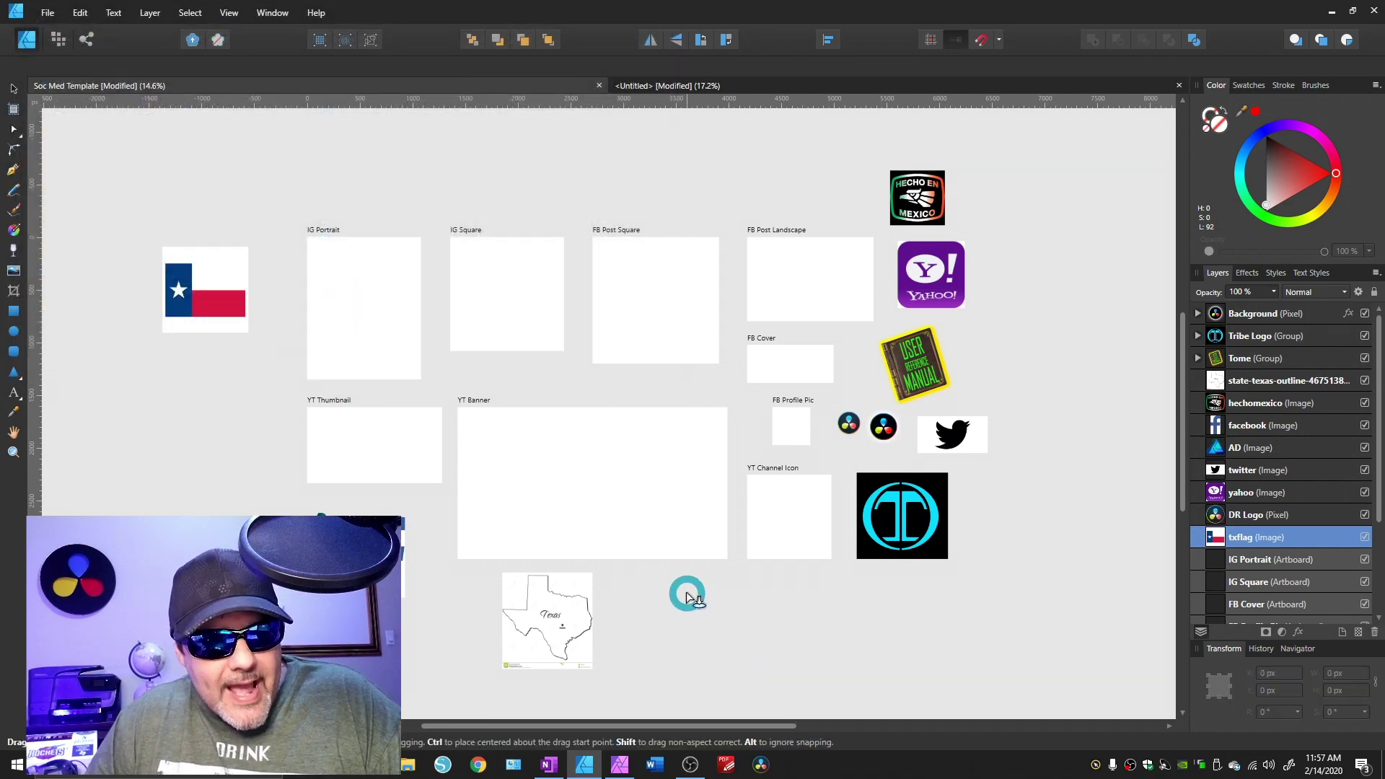
drag(688, 594, 765, 641)
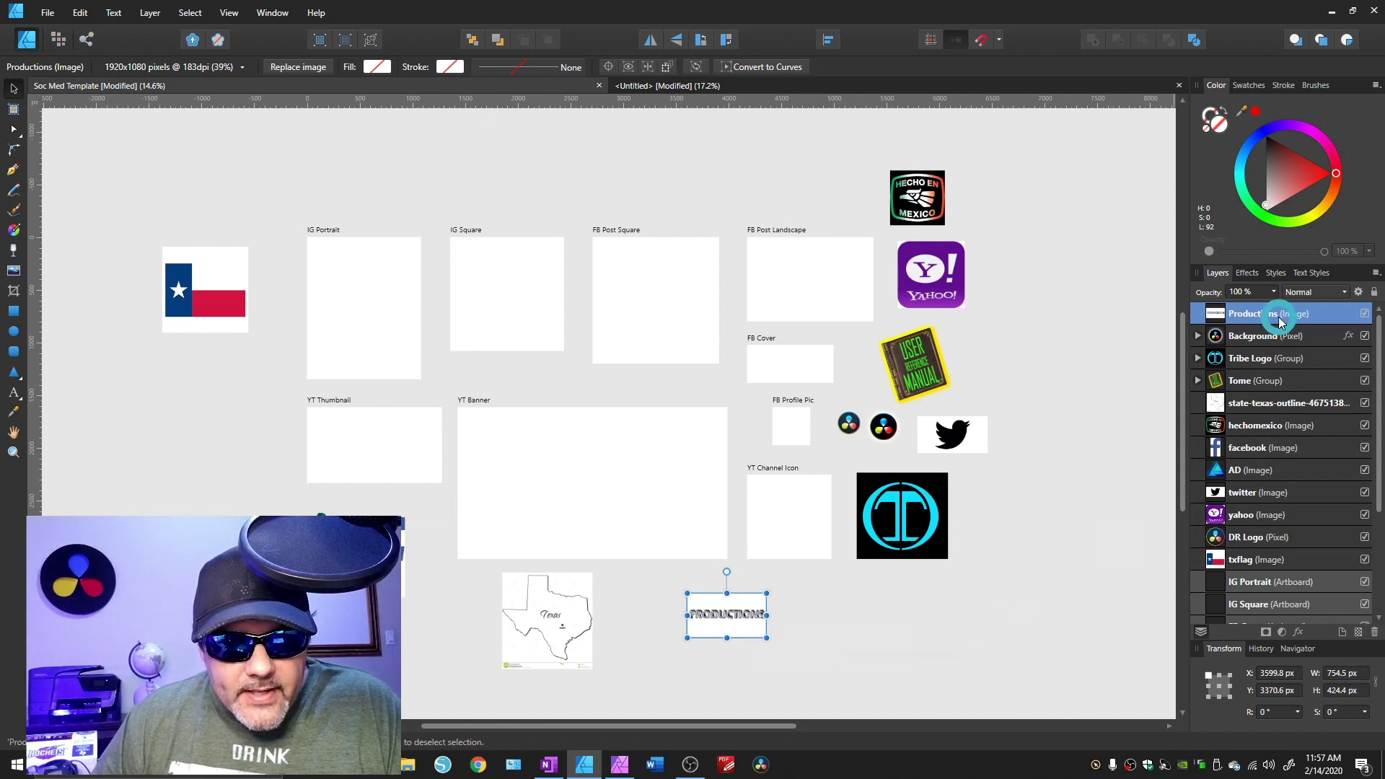
Step: Examine how the loose images and the artboards are listed among the layers, selecting the IG Portrait artboard
scroll(1292, 456, down, 5)
scroll(1292, 456, up, 2)
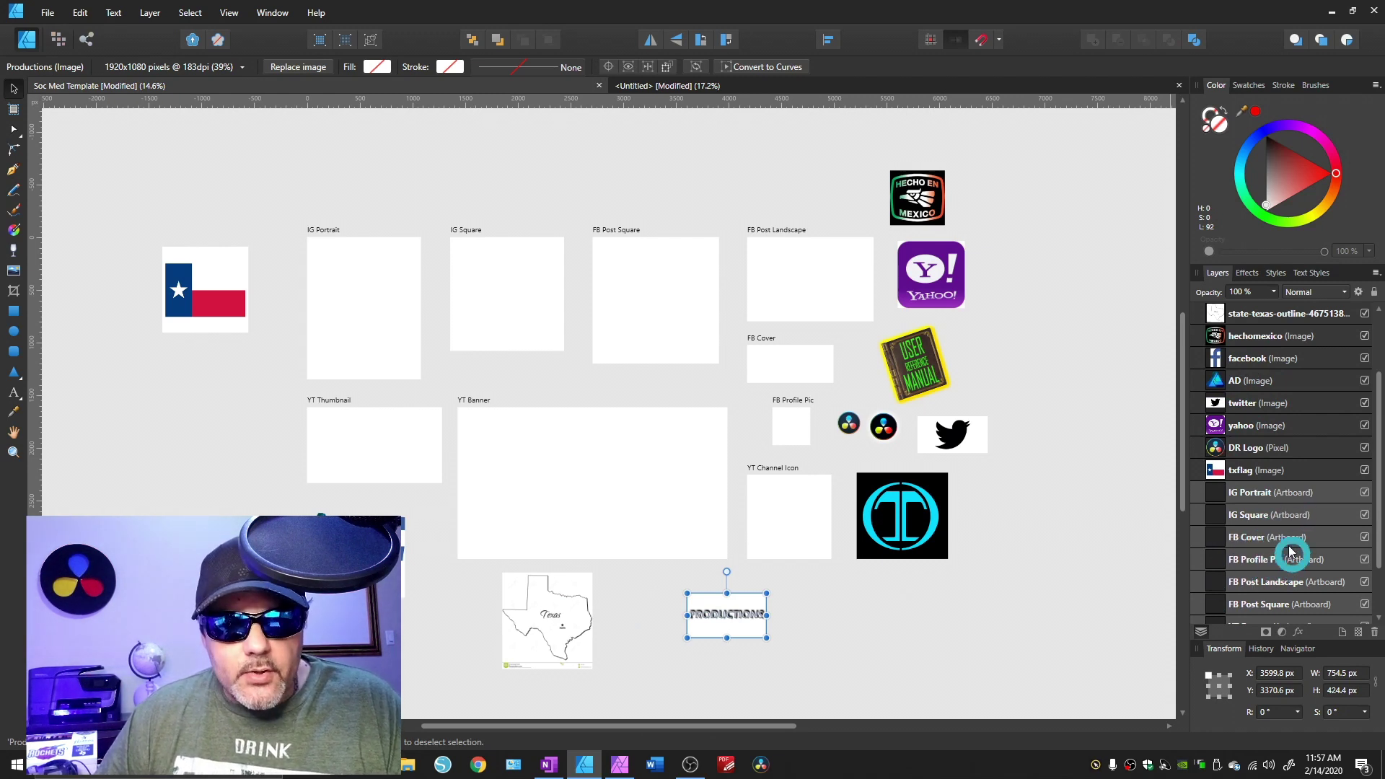
scroll(1259, 483, down, 3)
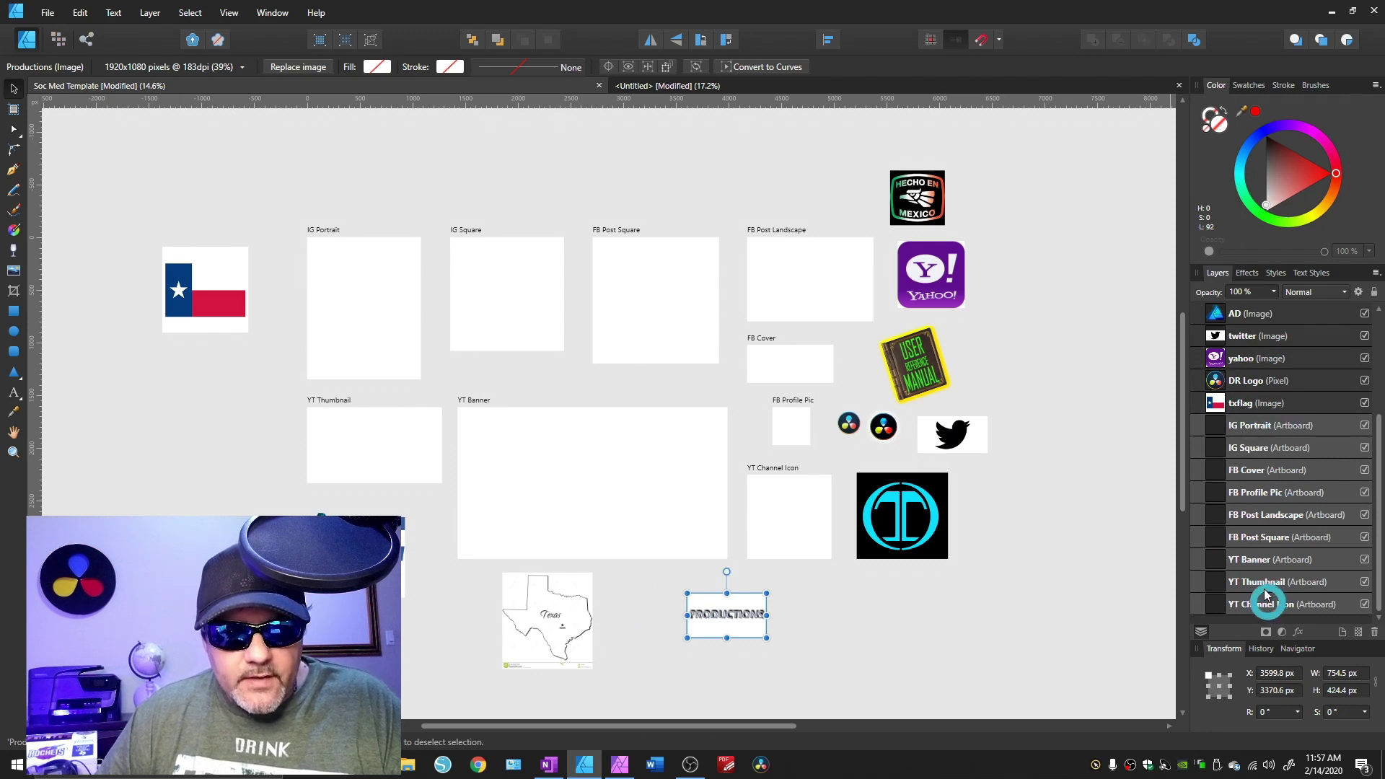
click(1250, 427)
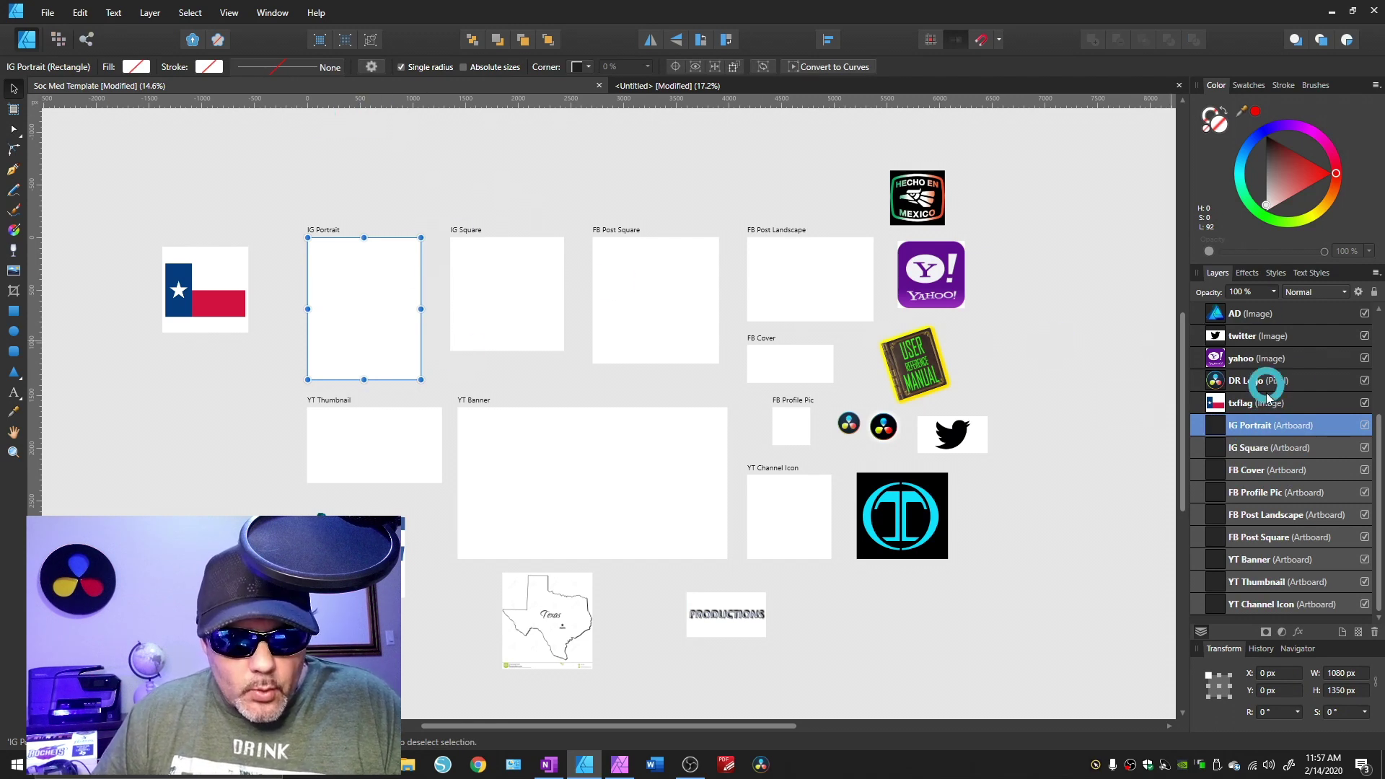
scroll(1246, 329, up, 3)
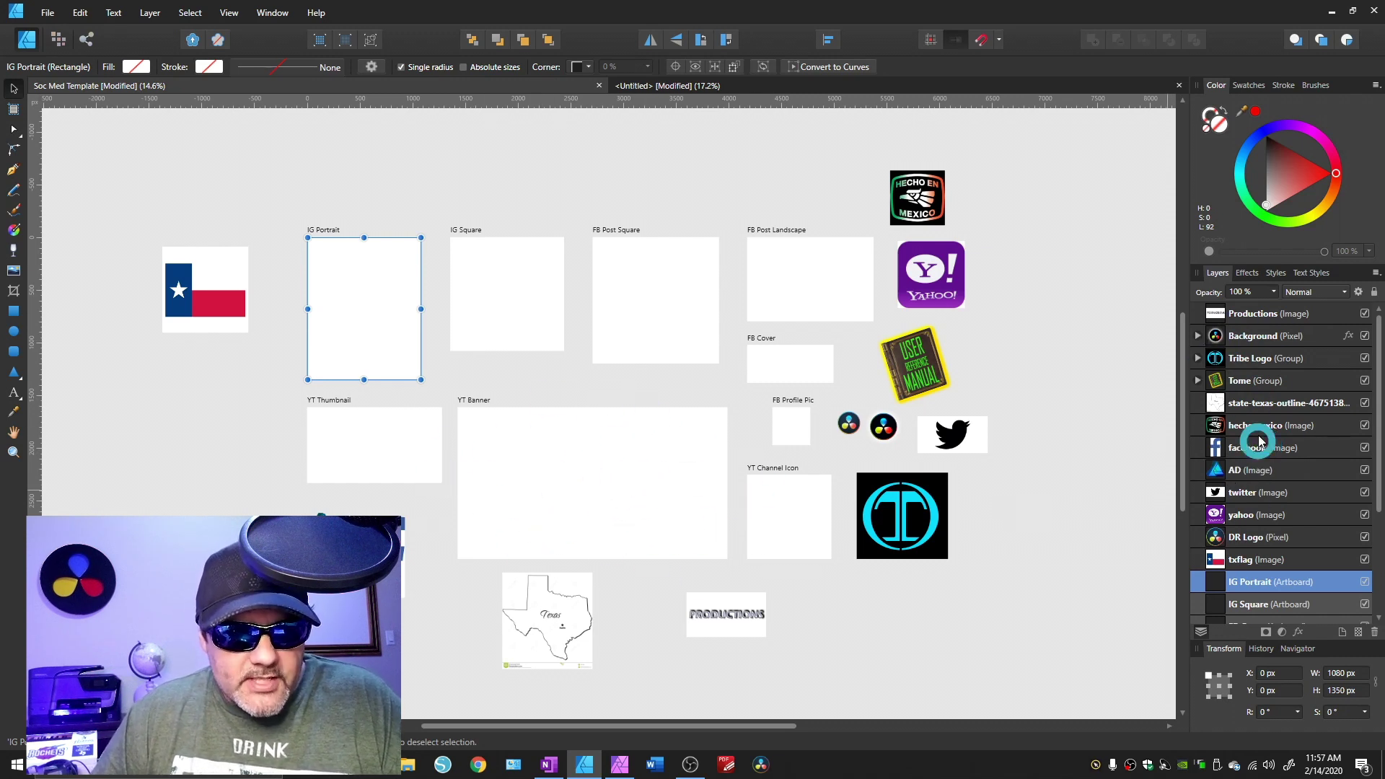
scroll(1259, 442, down, 3)
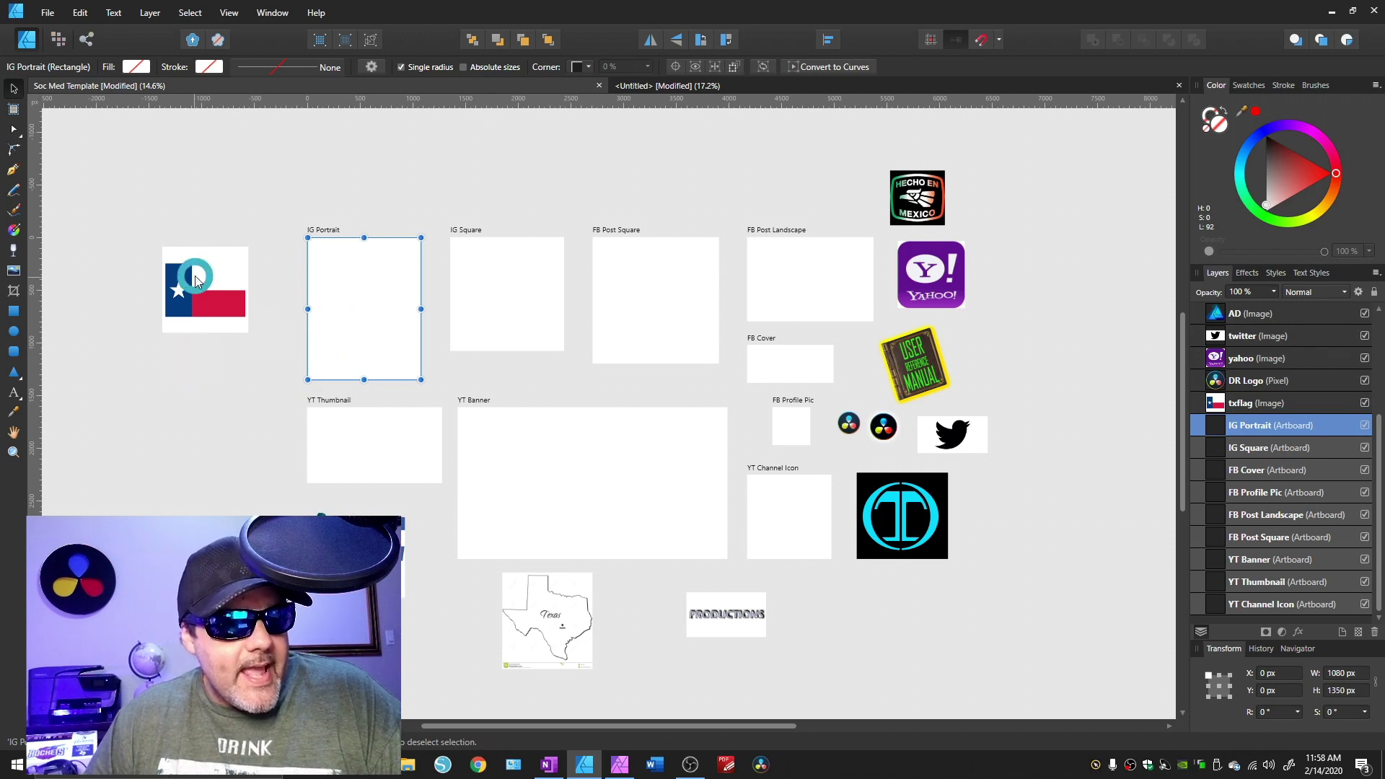
Step: Move the Texas flag image onto the IG Portrait artboard and expand that artboard's layer contents
drag(197, 294, 367, 287)
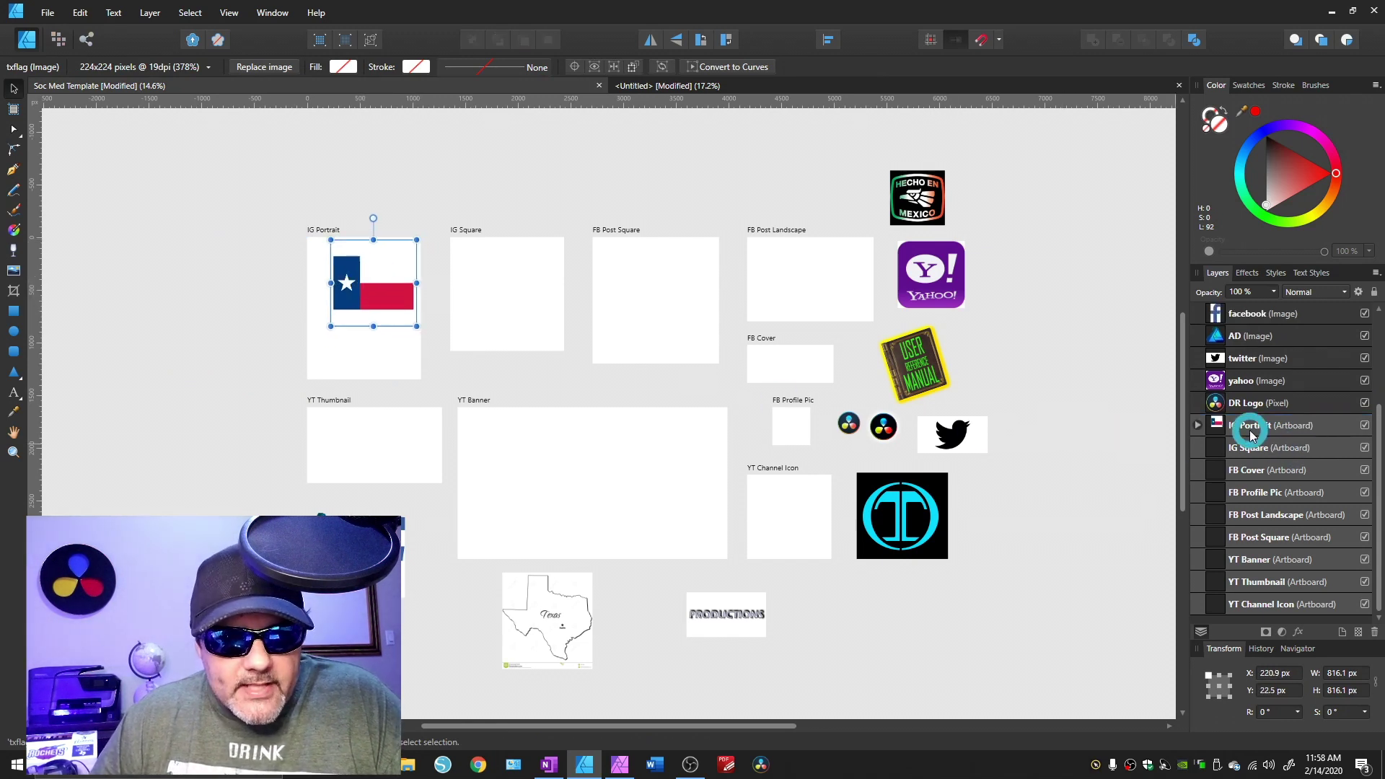
click(1198, 427)
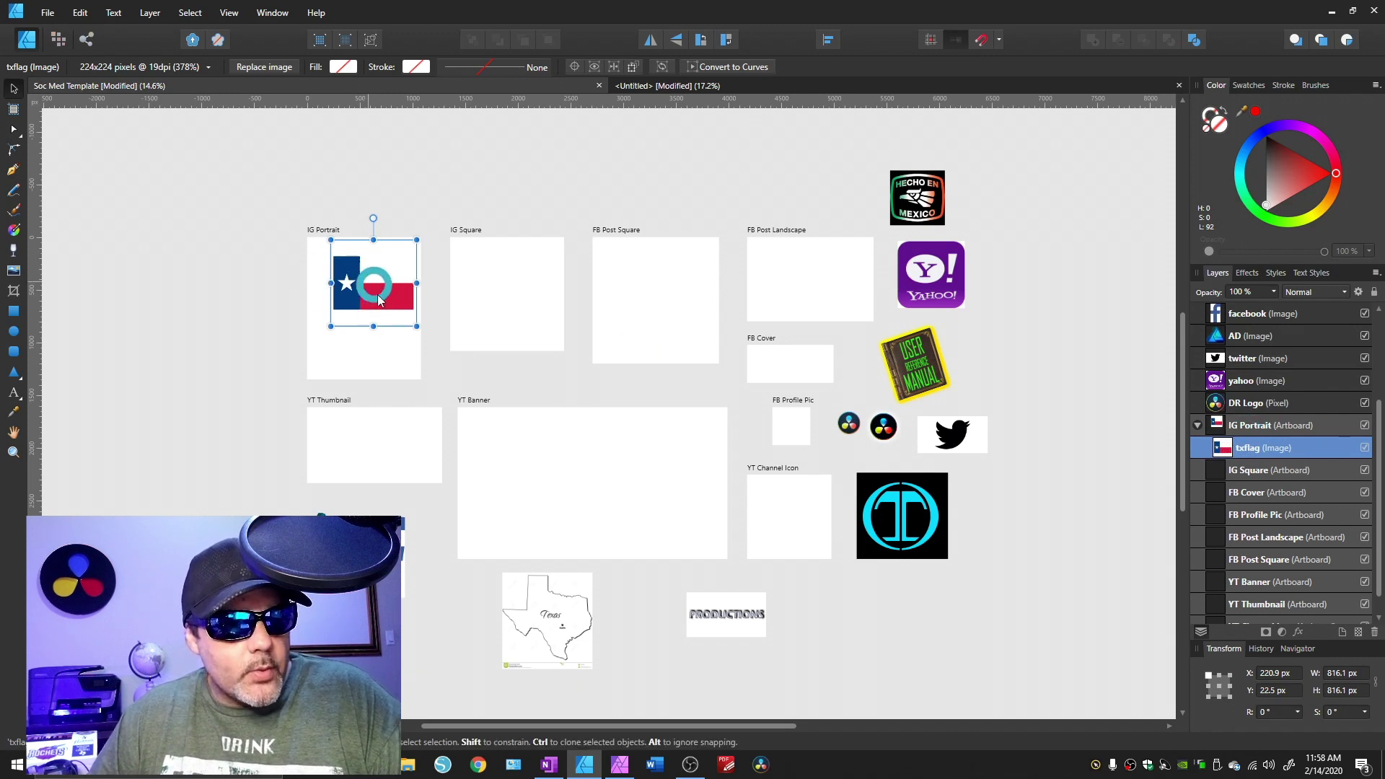
Step: Move the Texas flag image off the IG Portrait artboard onto the empty canvas beside it, and place a duplicate on the artboard
drag(380, 298, 214, 293)
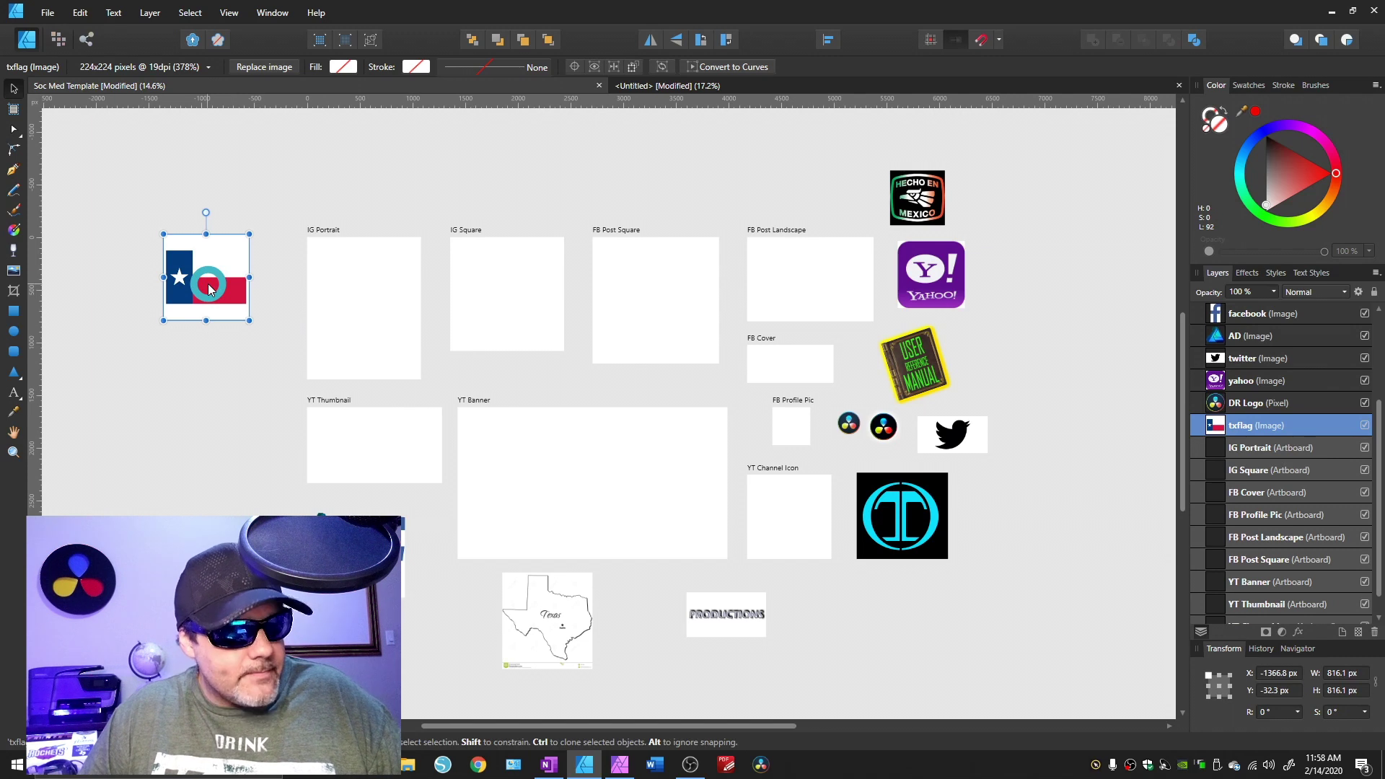
key(ctrl+j)
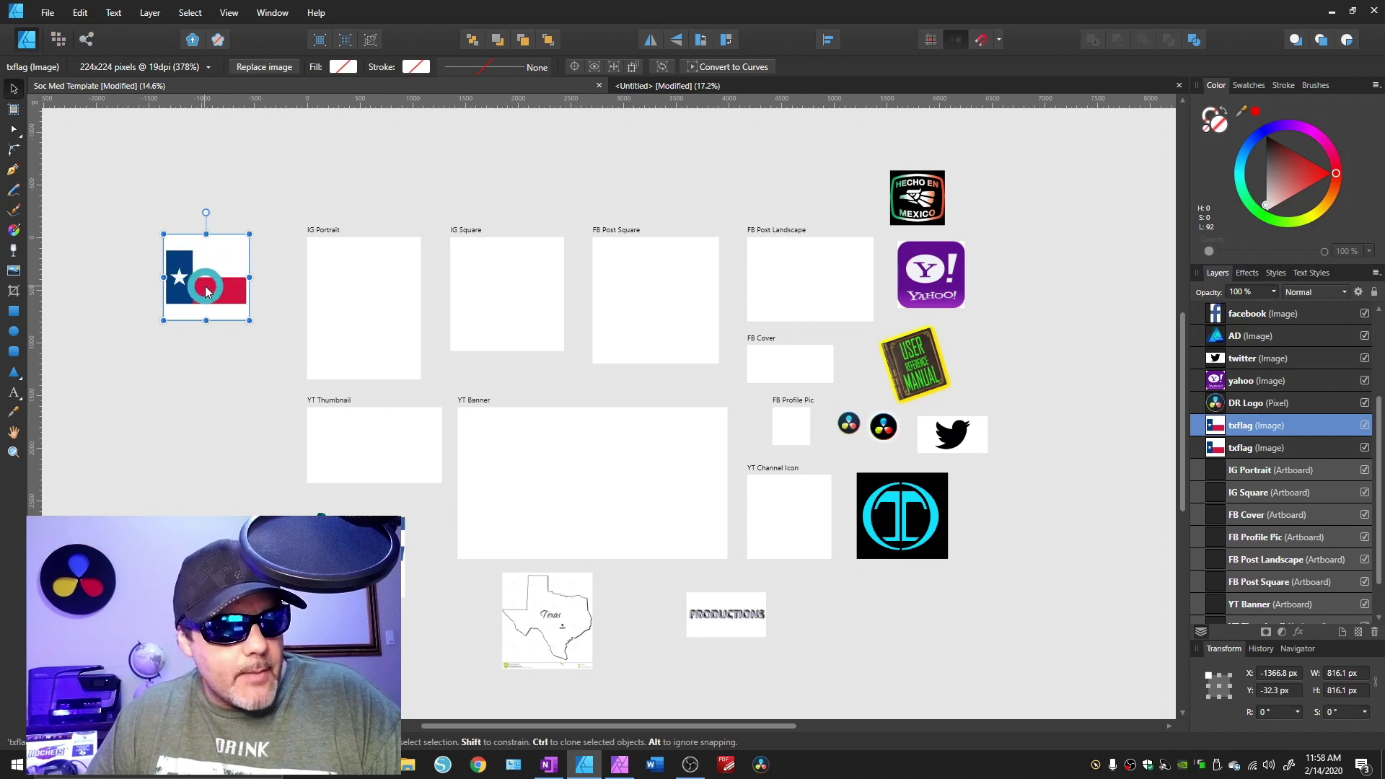
drag(204, 292, 365, 303)
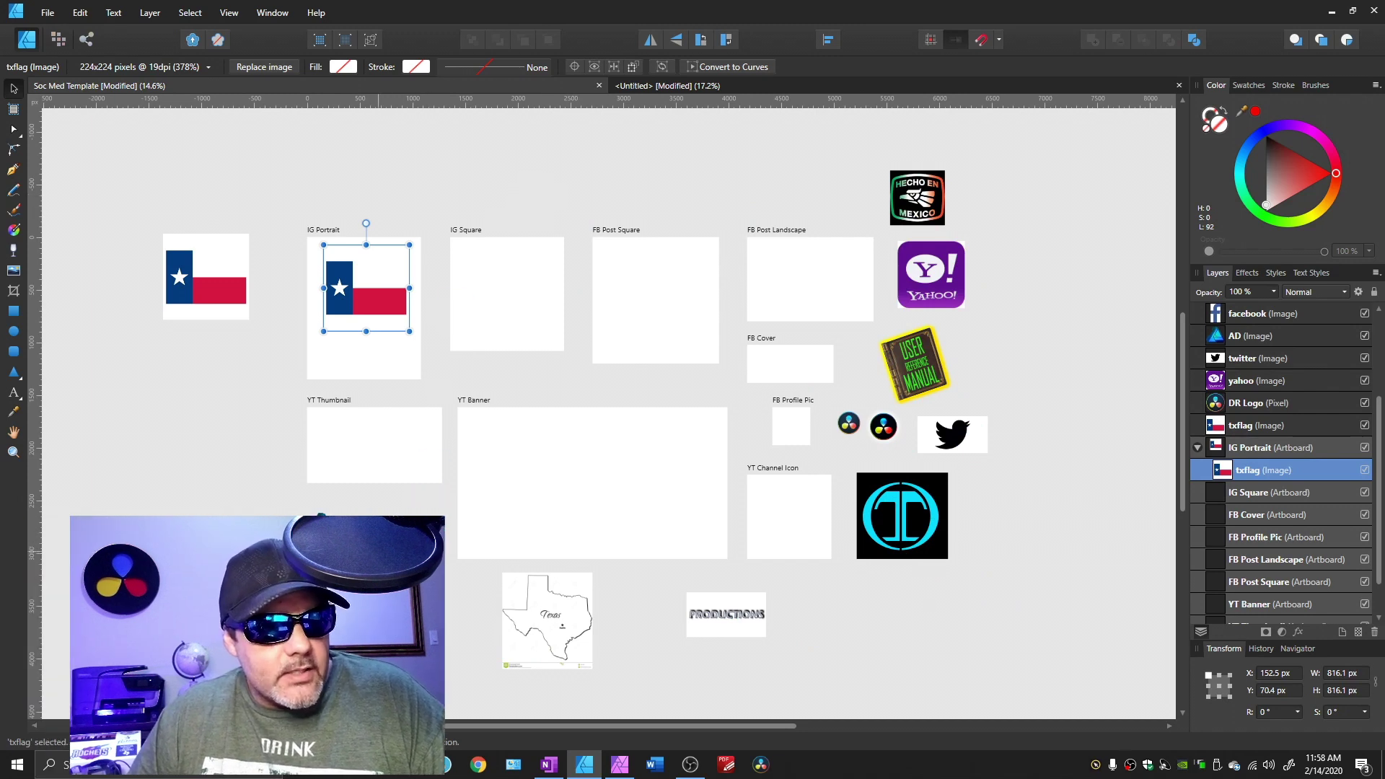
Step: Duplicate the AD logo below the YT Thumbnail artboard and place the copy on the IG Portrait artboard, beneath the flag
click(315, 530)
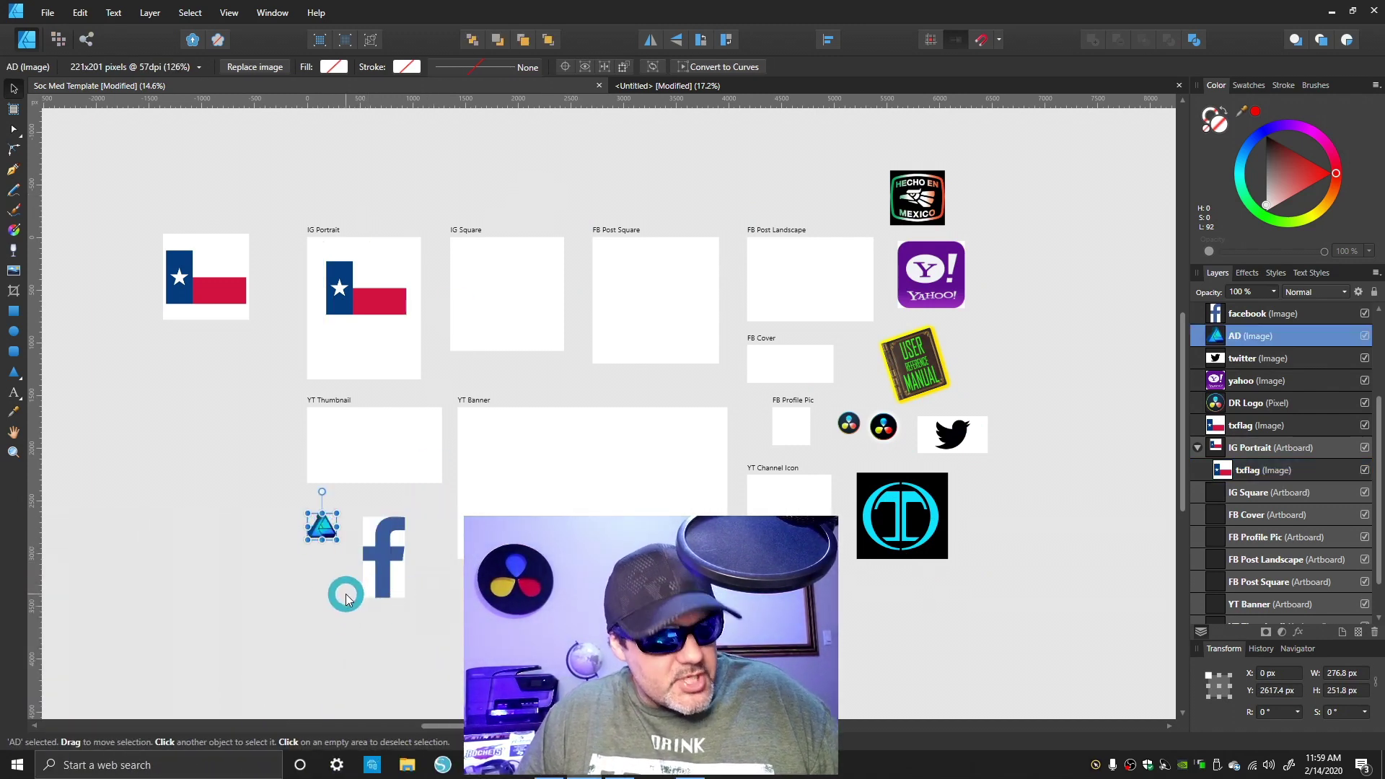
key(ctrl+j)
drag(326, 524, 389, 347)
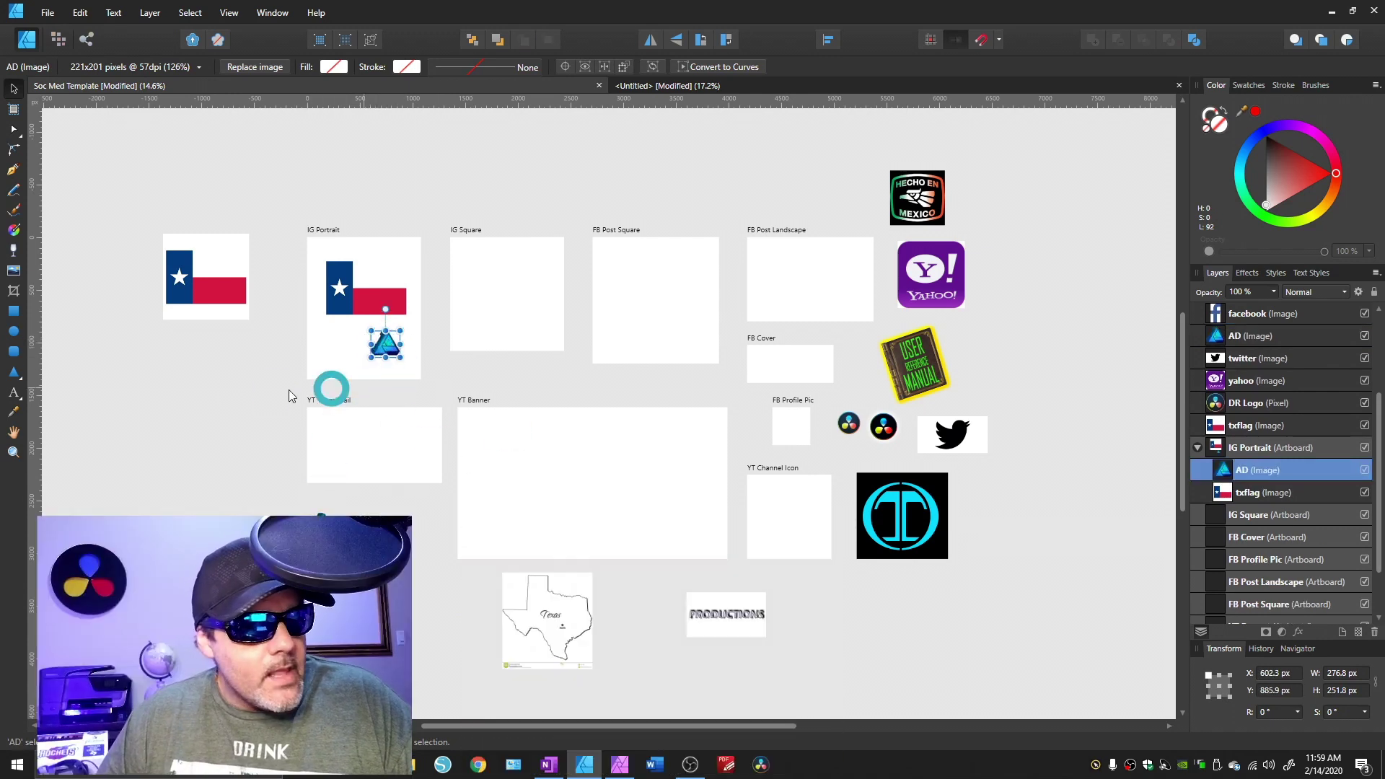
Step: Add artistic text reading "Title" at about 401 pt on the empty canvas above the IG Square artboard
click(13, 396)
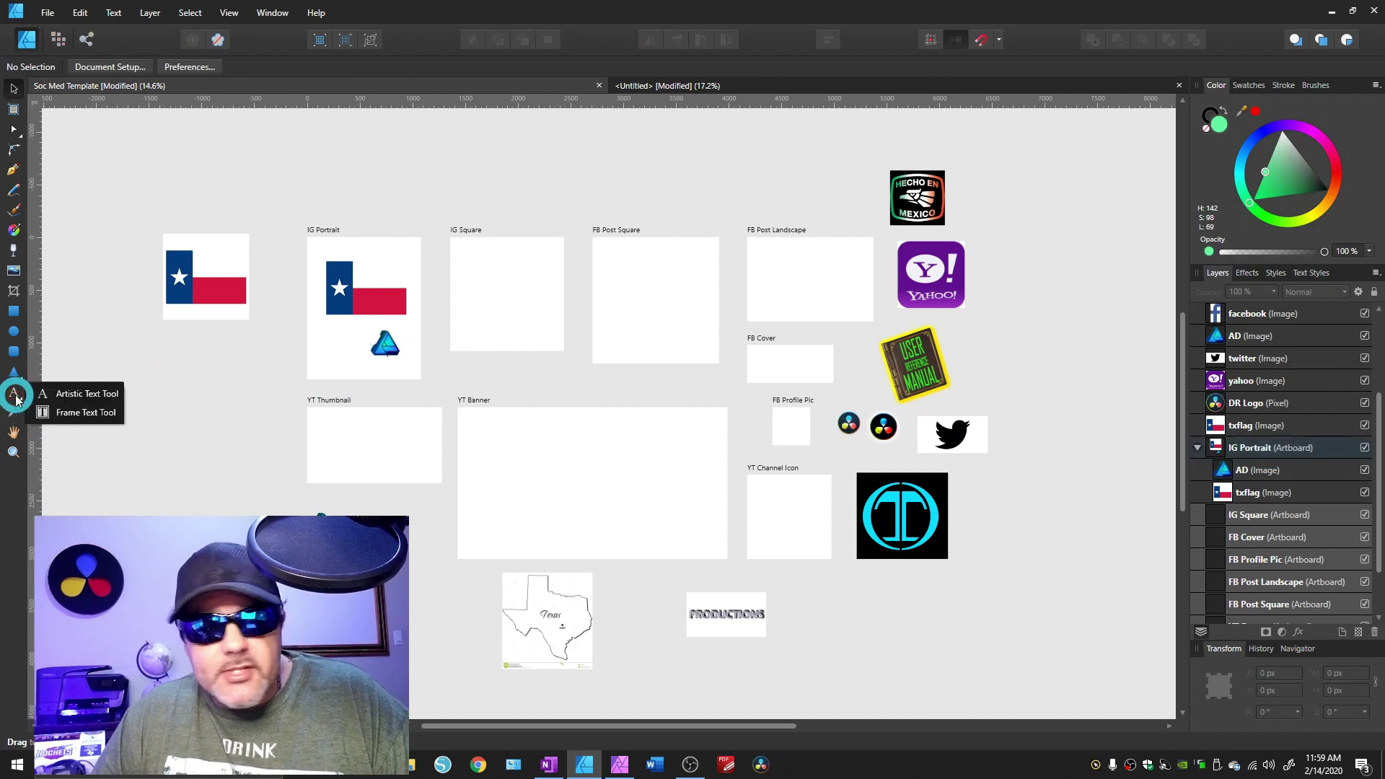
drag(409, 150, 606, 176)
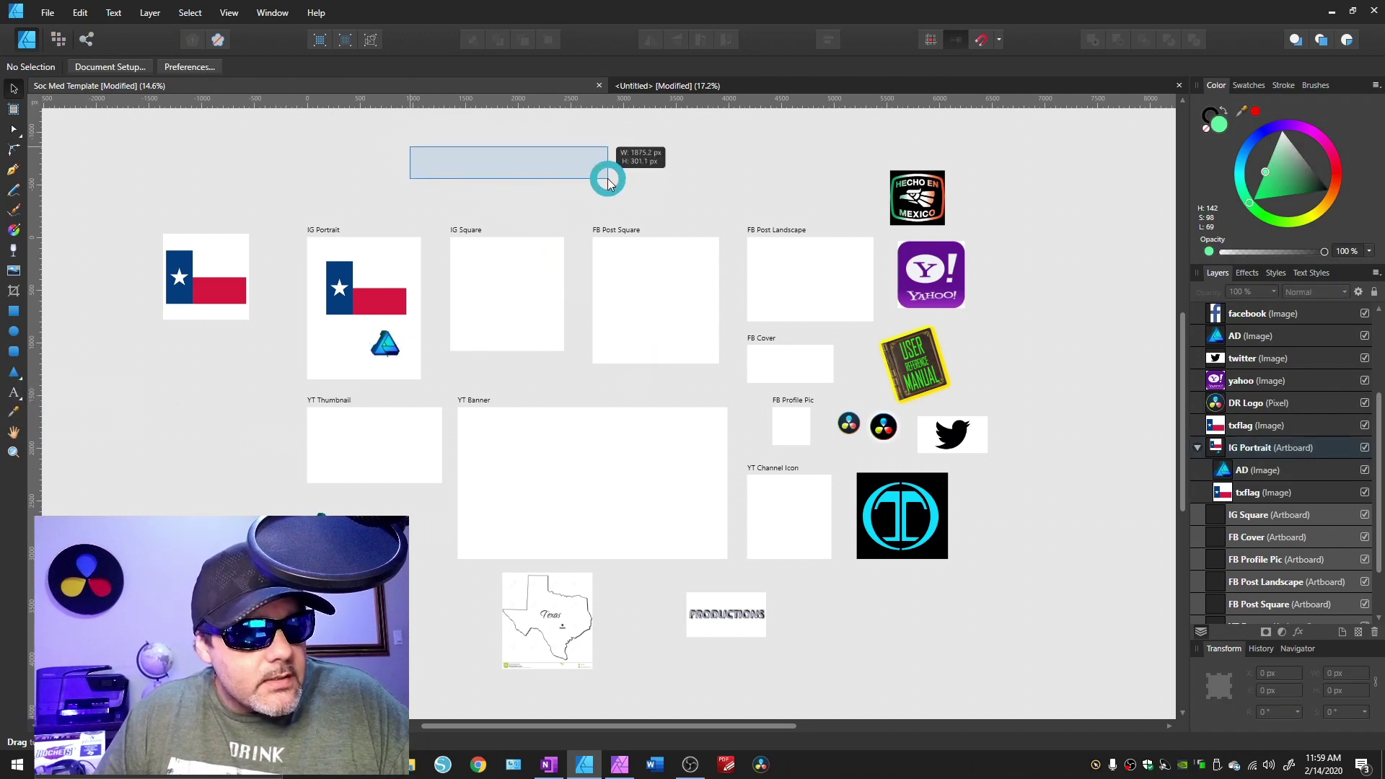
click(13, 397)
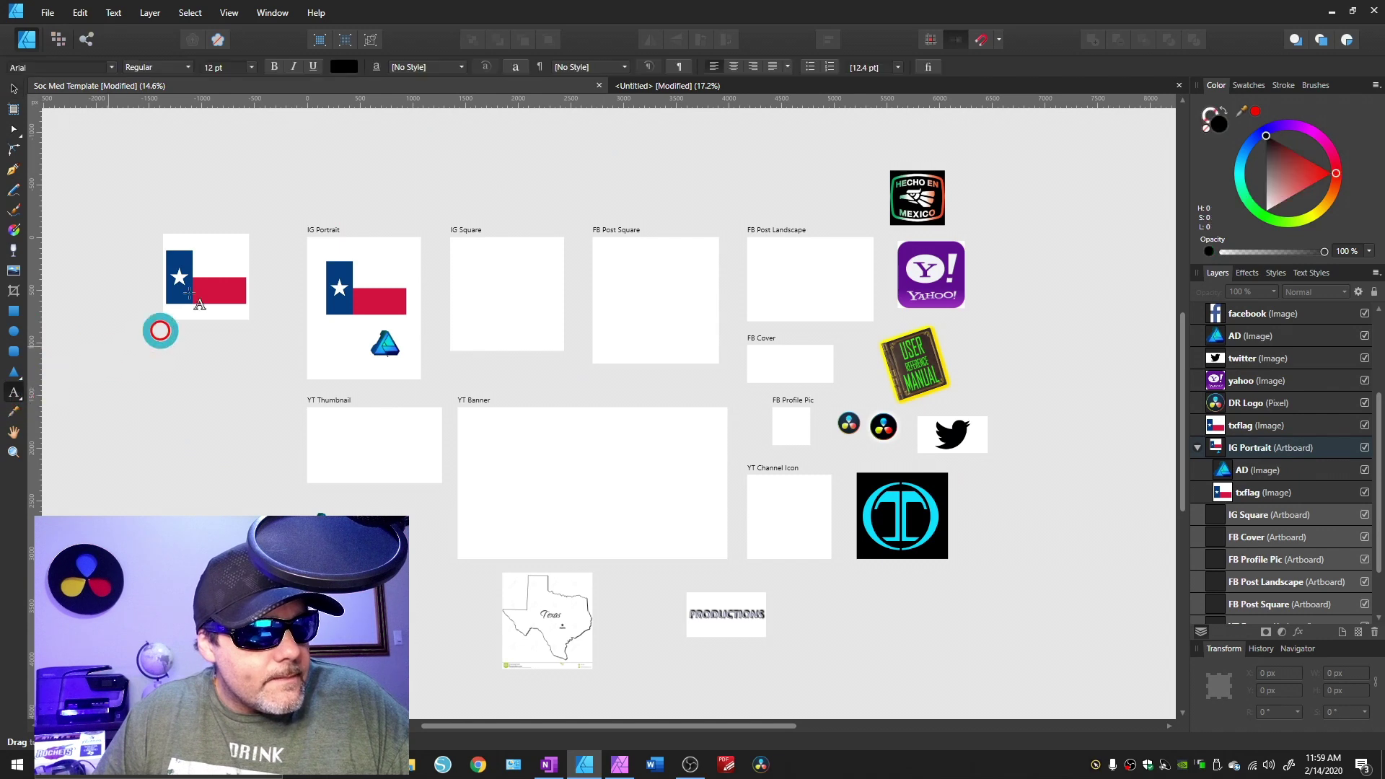
click(426, 148)
drag(700, 181, 705, 189)
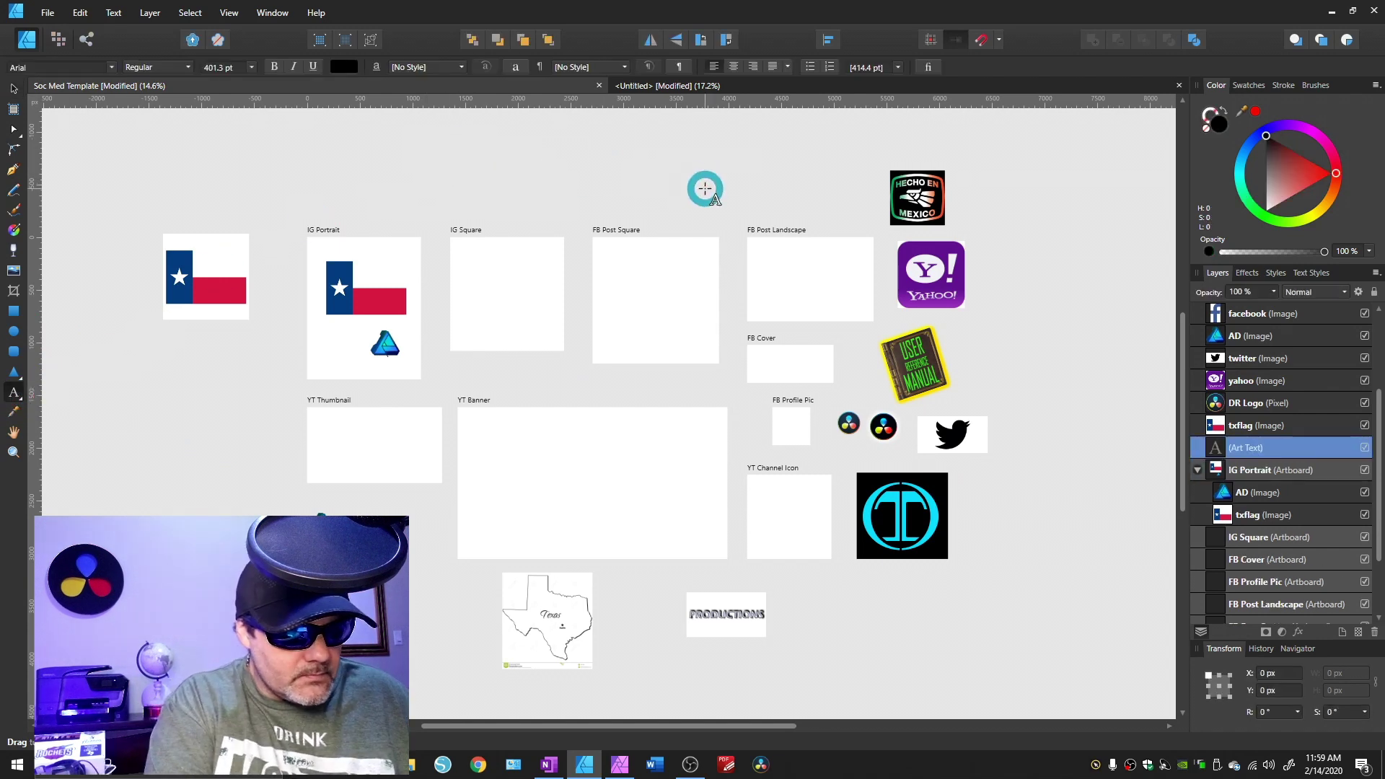
text(Title)
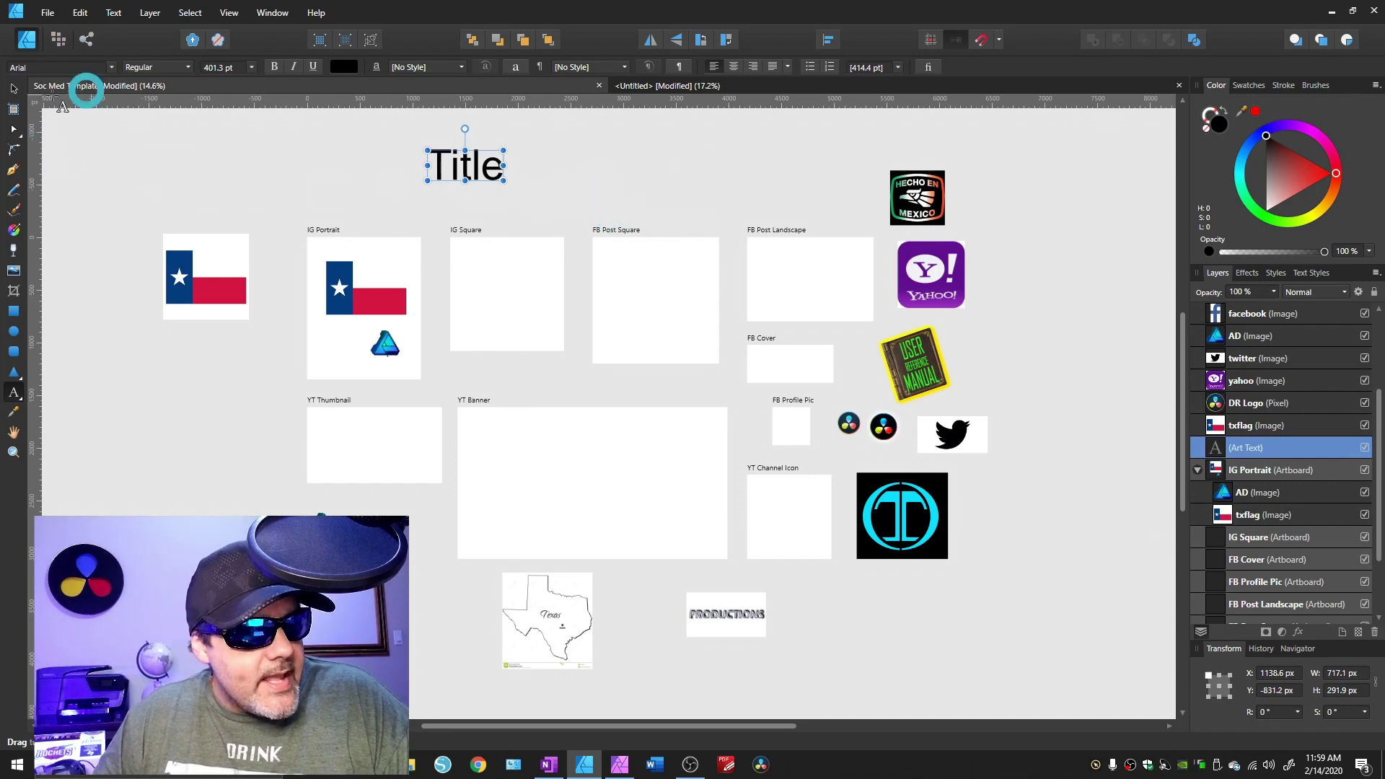
Step: Move the Title text above the FB Post Landscape artboard and place a duplicate of it over the flag on the IG Portrait artboard
click(13, 128)
click(396, 130)
drag(459, 163, 905, 435)
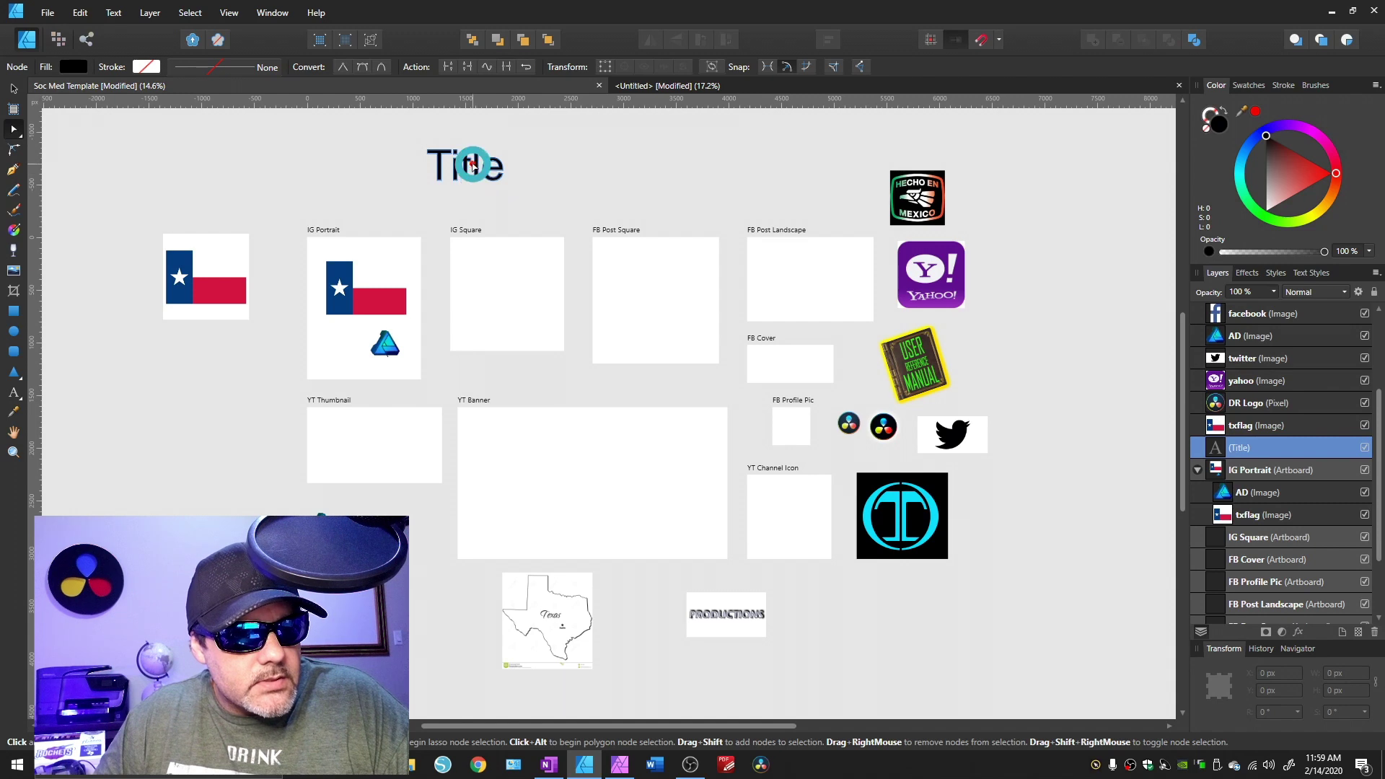
drag(473, 165, 468, 188)
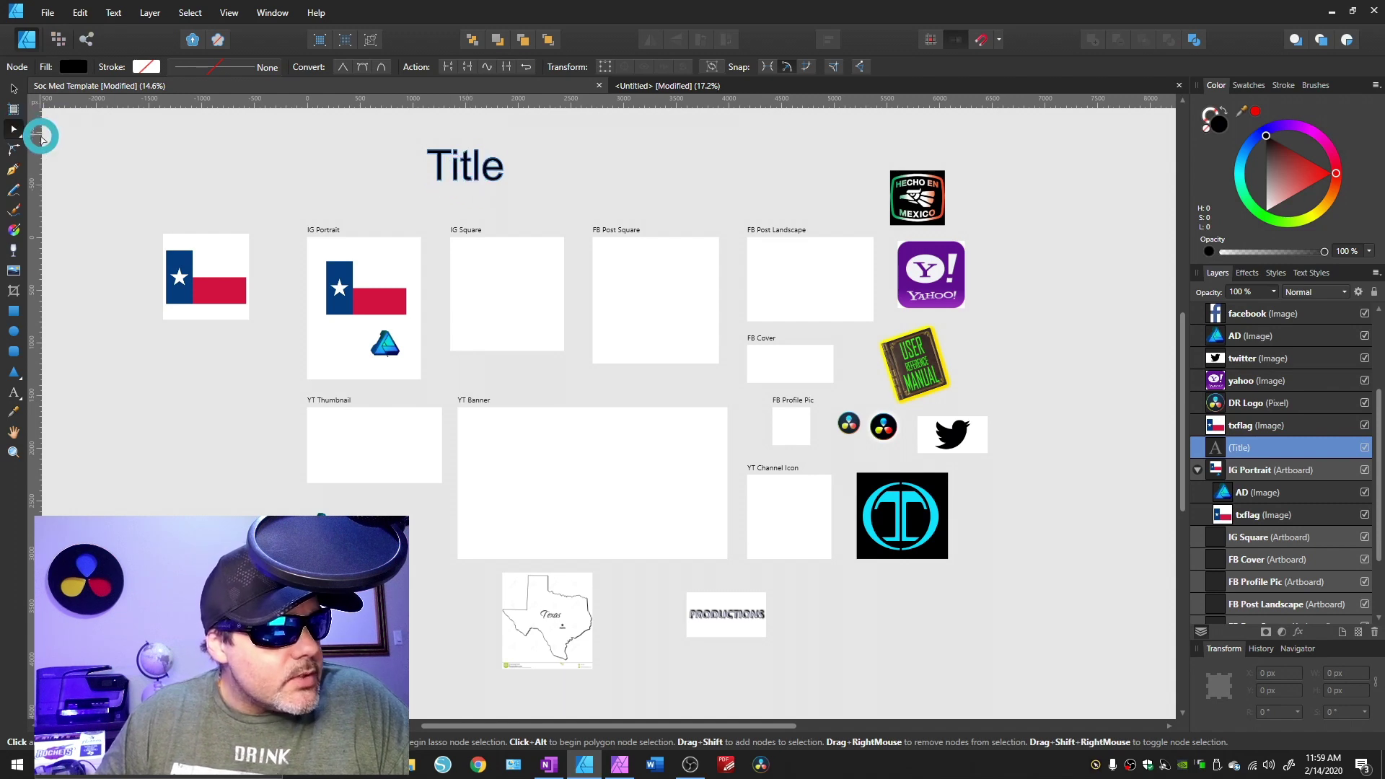
click(14, 90)
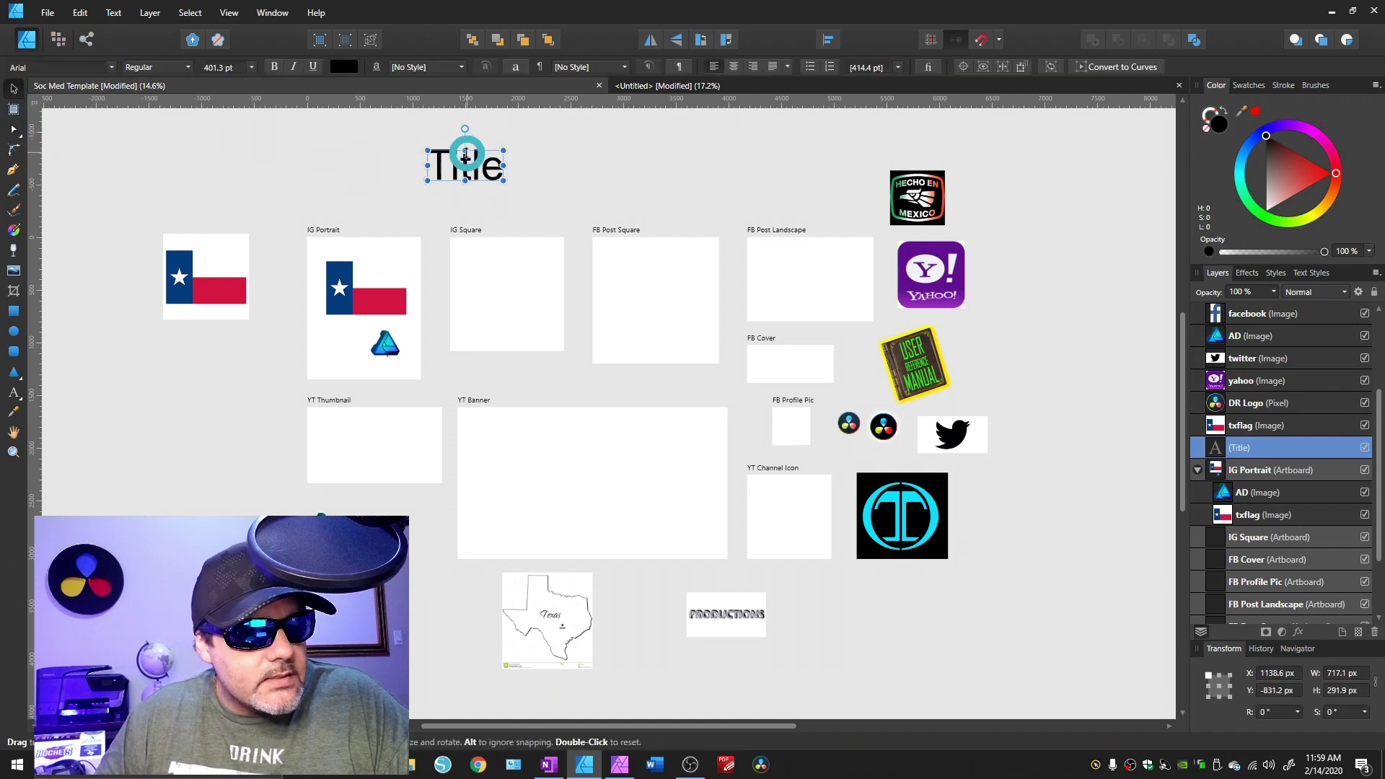
drag(464, 154, 815, 185)
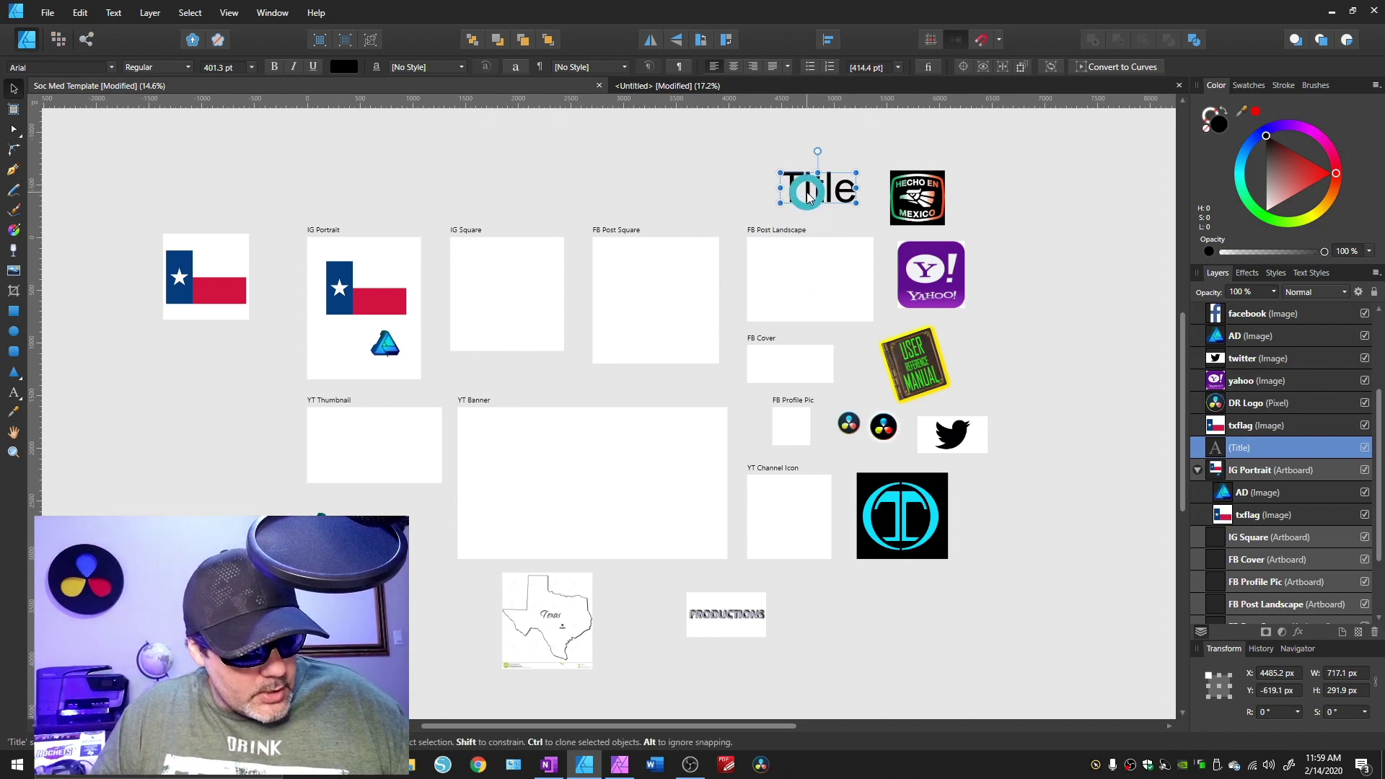
mouse_move(808, 196)
mouse_down()
mouse_move(794, 186)
mouse_move(479, 288)
mouse_move(331, 318)
mouse_move(347, 263)
mouse_move(345, 281)
mouse_up()
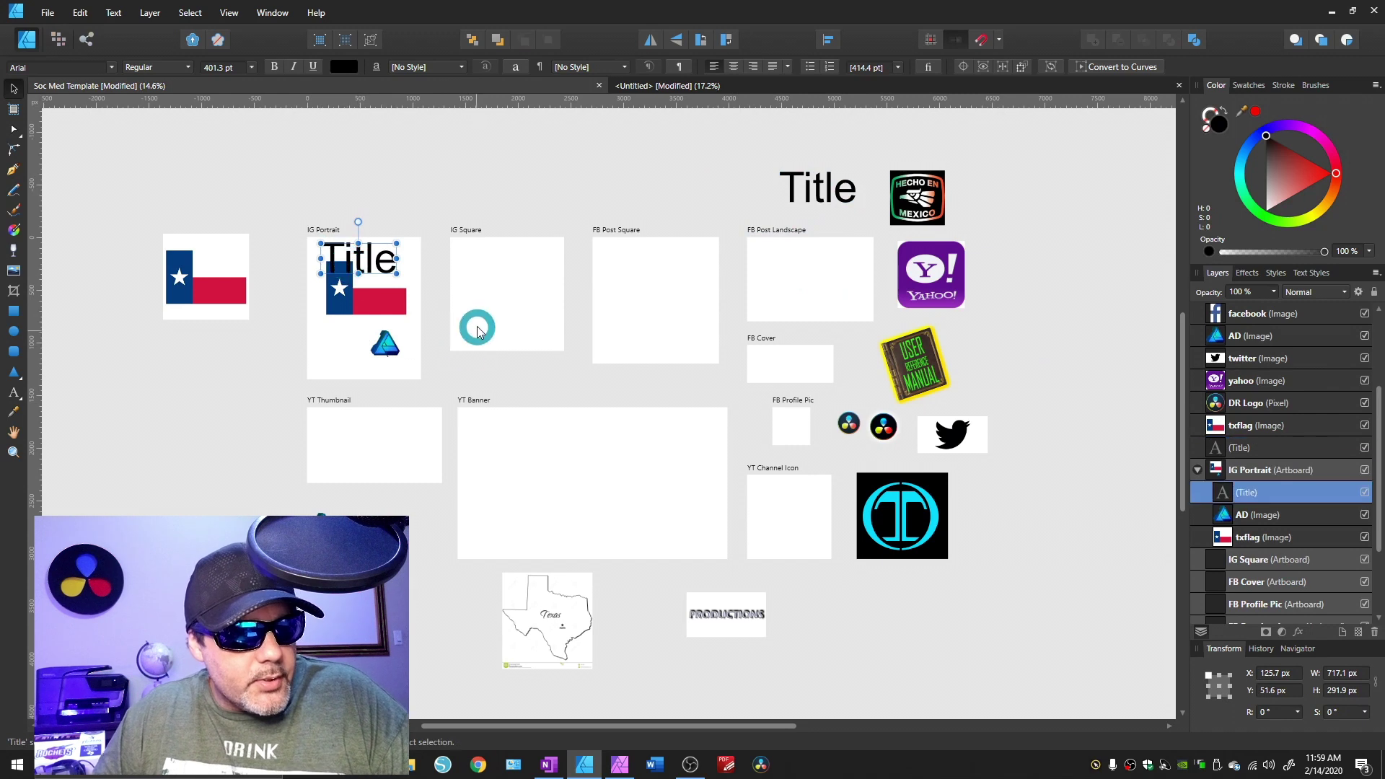
Step: Select the flag on the IG Portrait artboard and review that artboard's PNG export settings without exporting
click(333, 325)
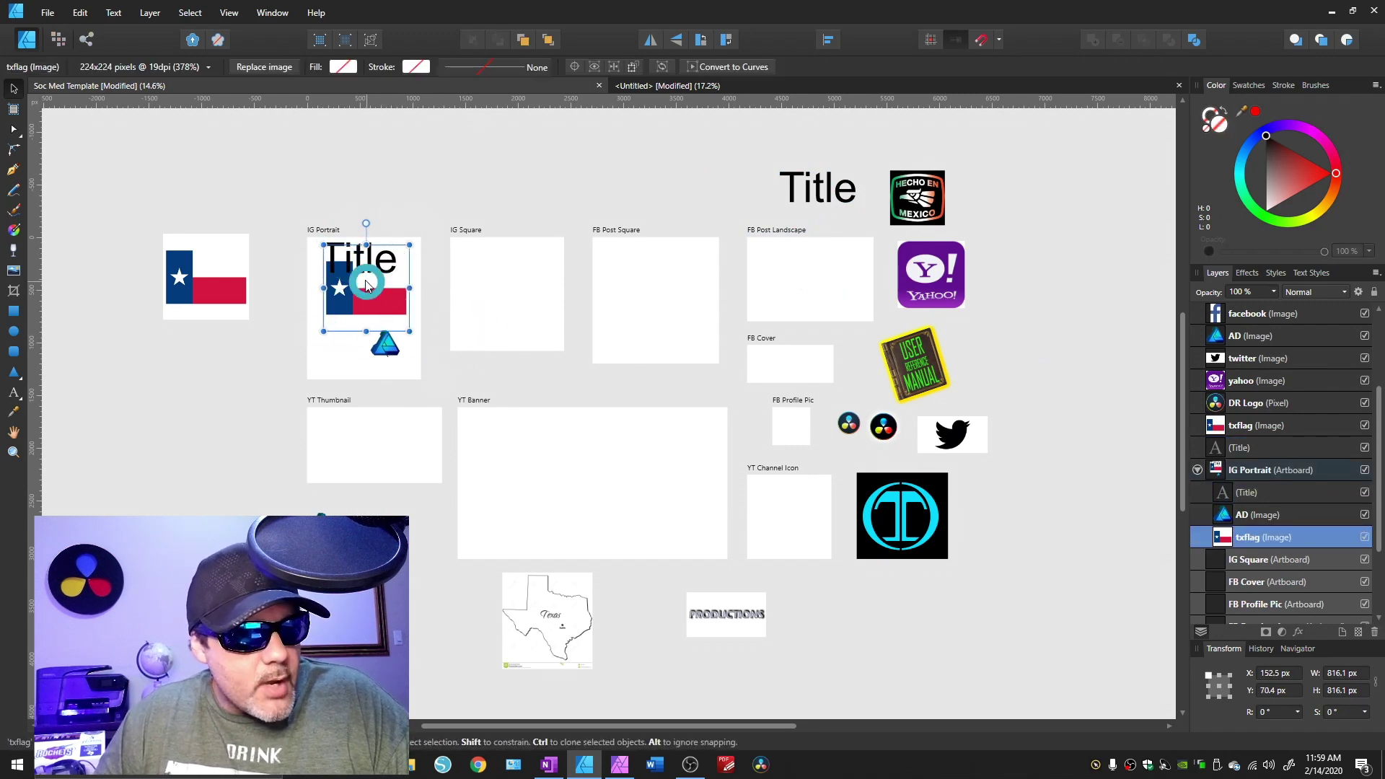
click(48, 12)
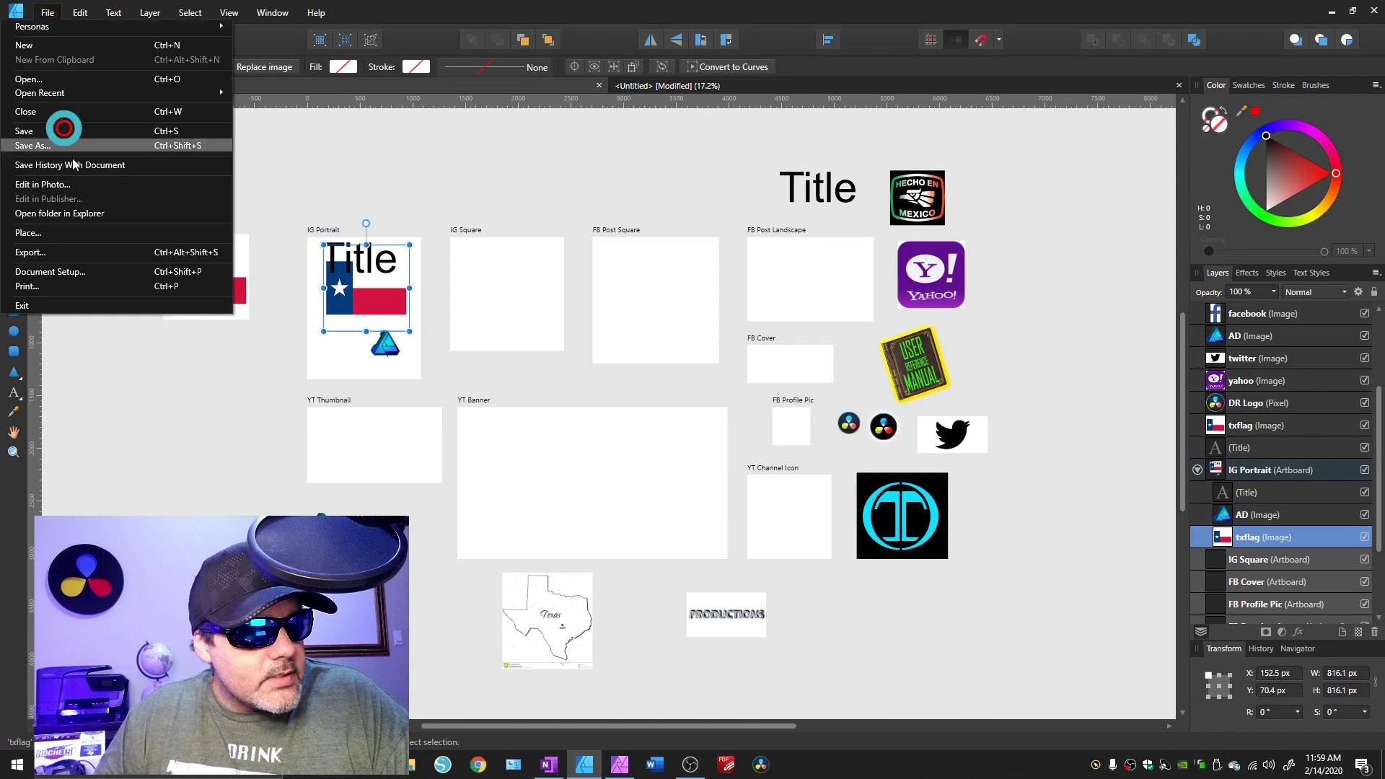
click(61, 250)
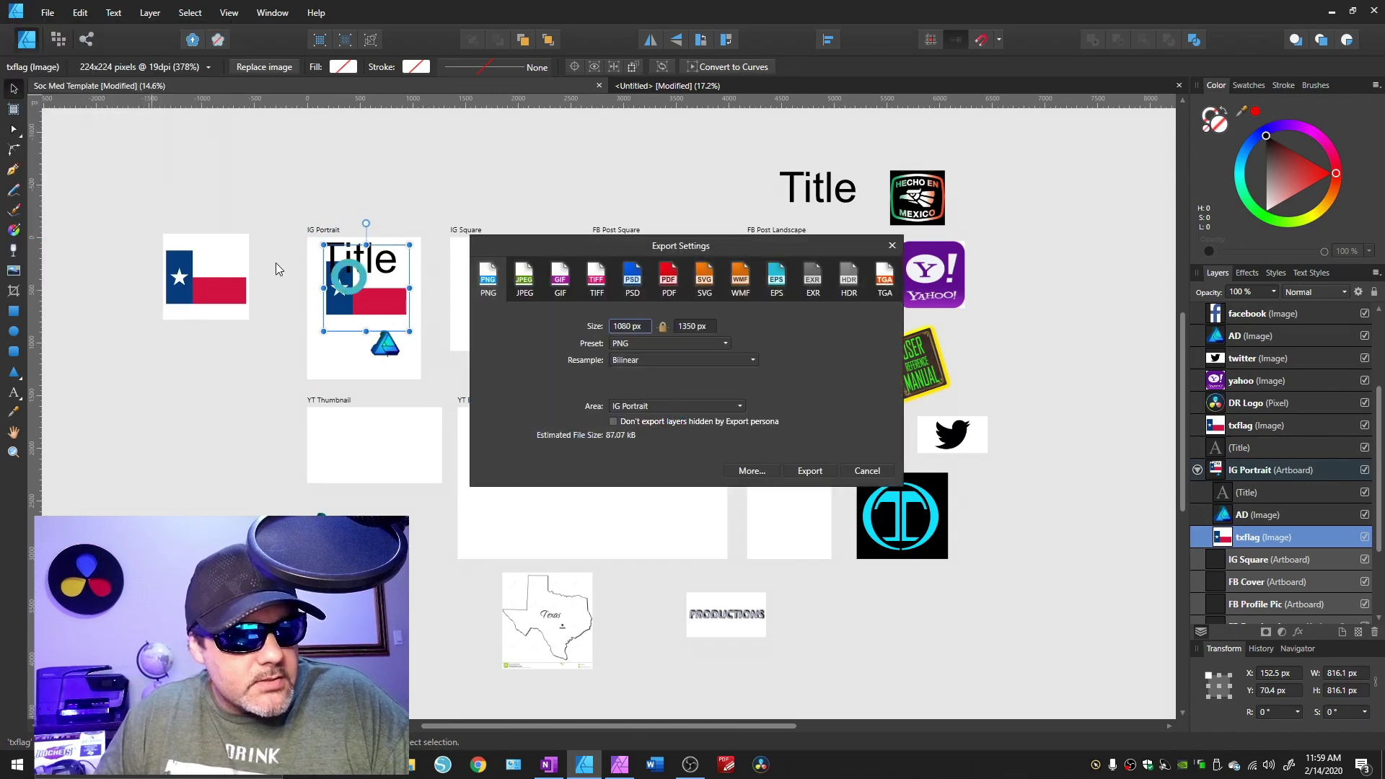
click(869, 471)
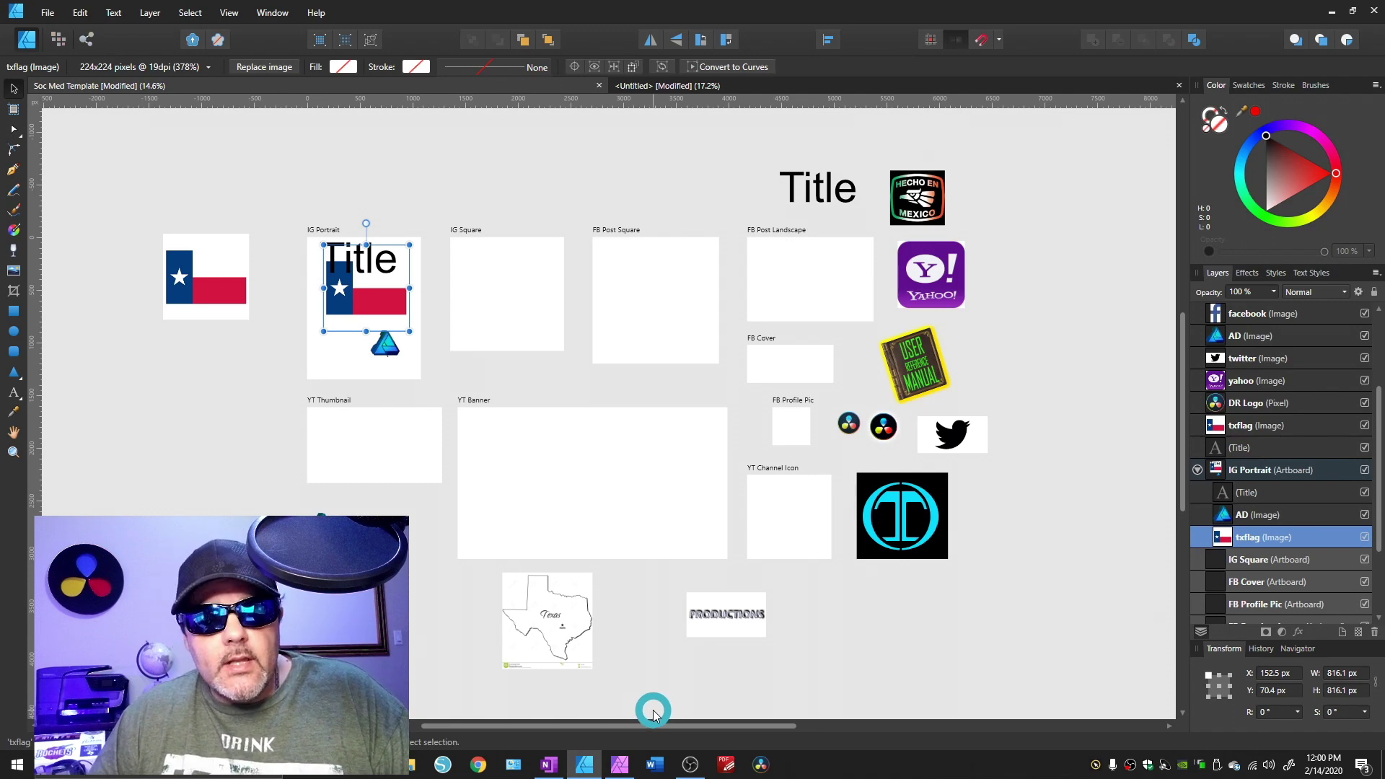
Step: Switch to Affinity Photo and select the FB Post Square artboard in the Soc Med Template document
click(620, 766)
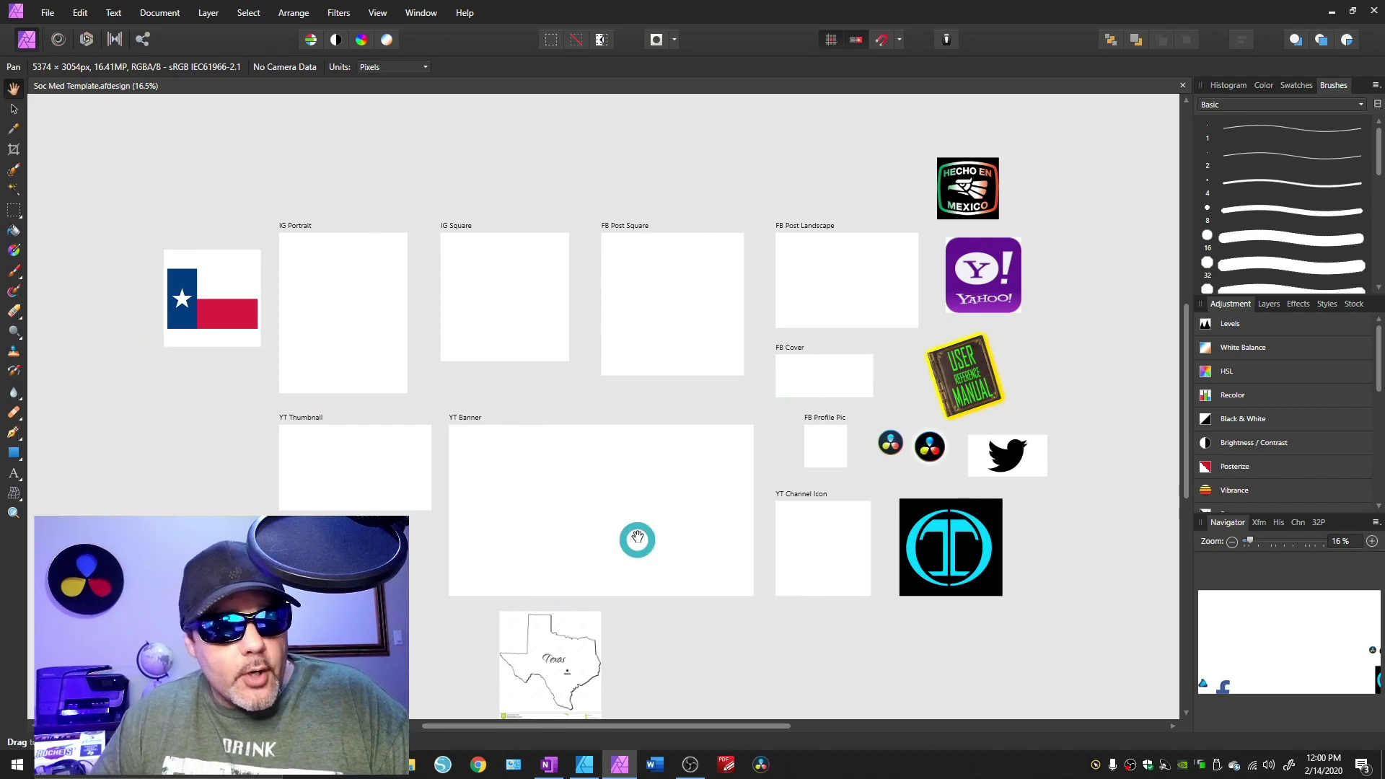
drag(629, 503, 626, 502)
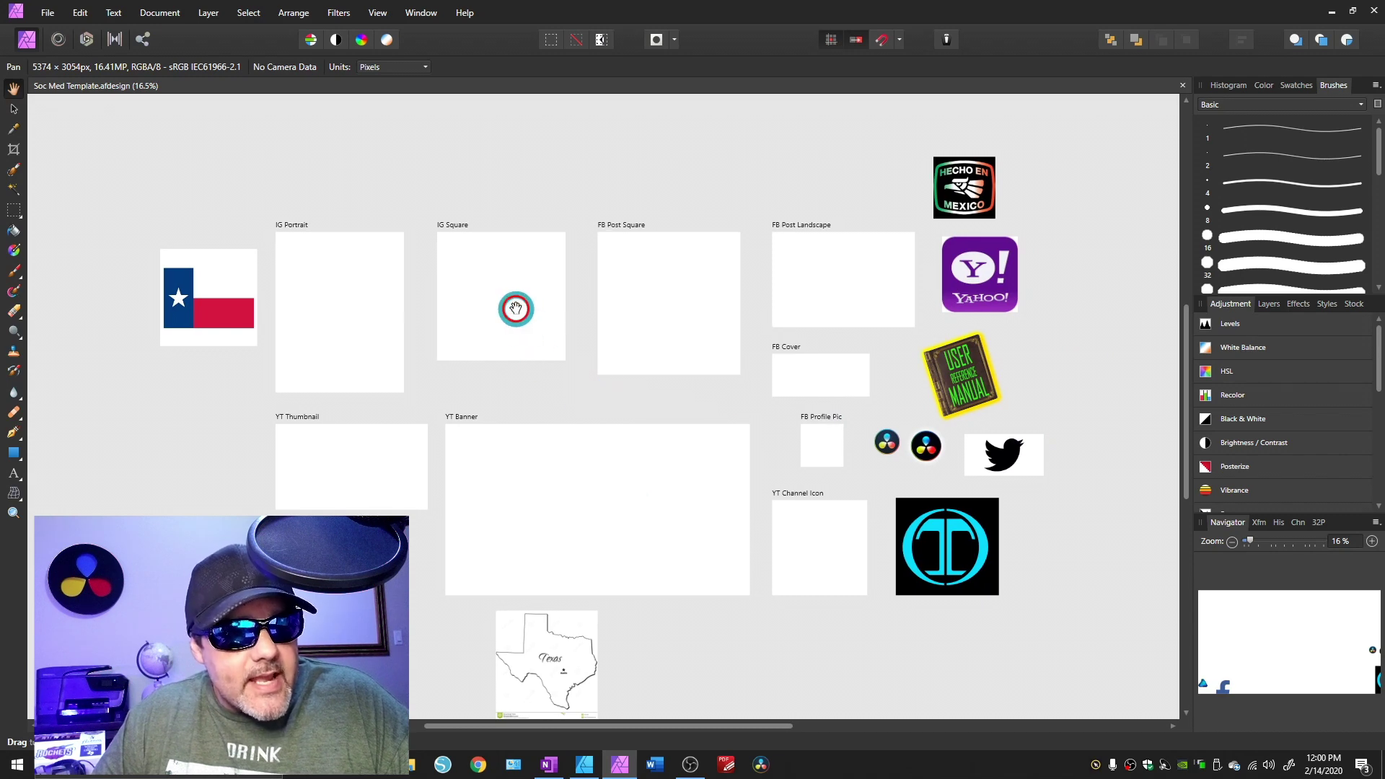
key(v)
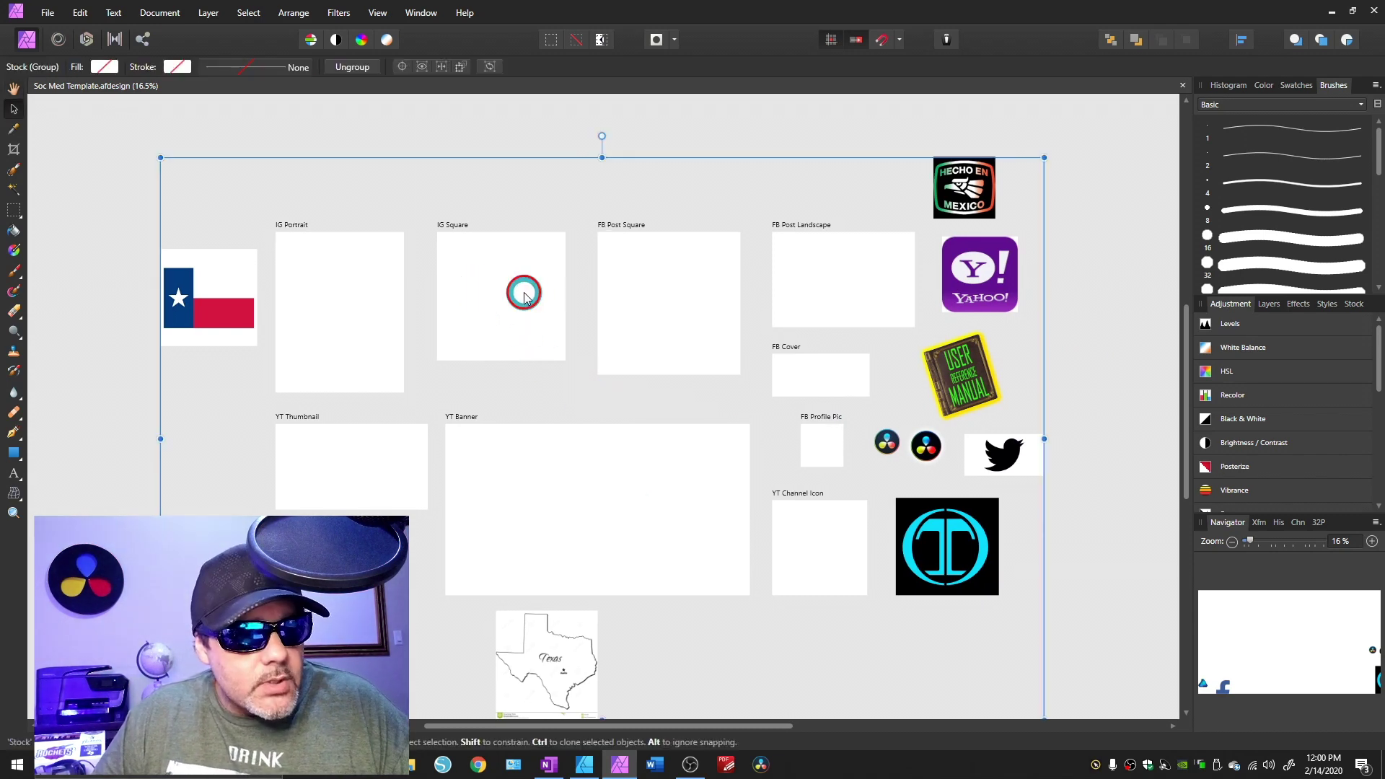
click(507, 288)
click(651, 296)
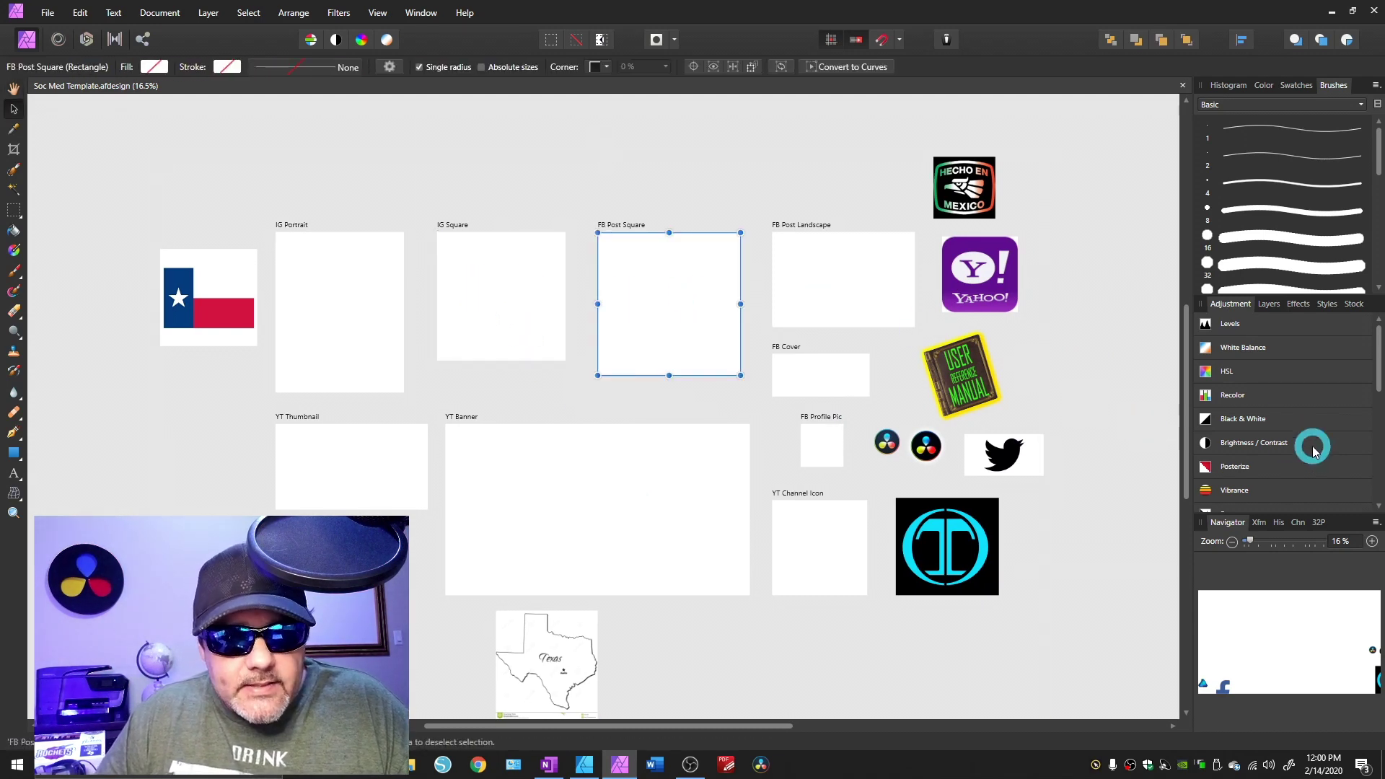
Step: Show the layer list and the colour controls, and examine how the artboards and the Stock group are listed
scroll(1279, 411, down, 3)
scroll(1278, 412, down, 2)
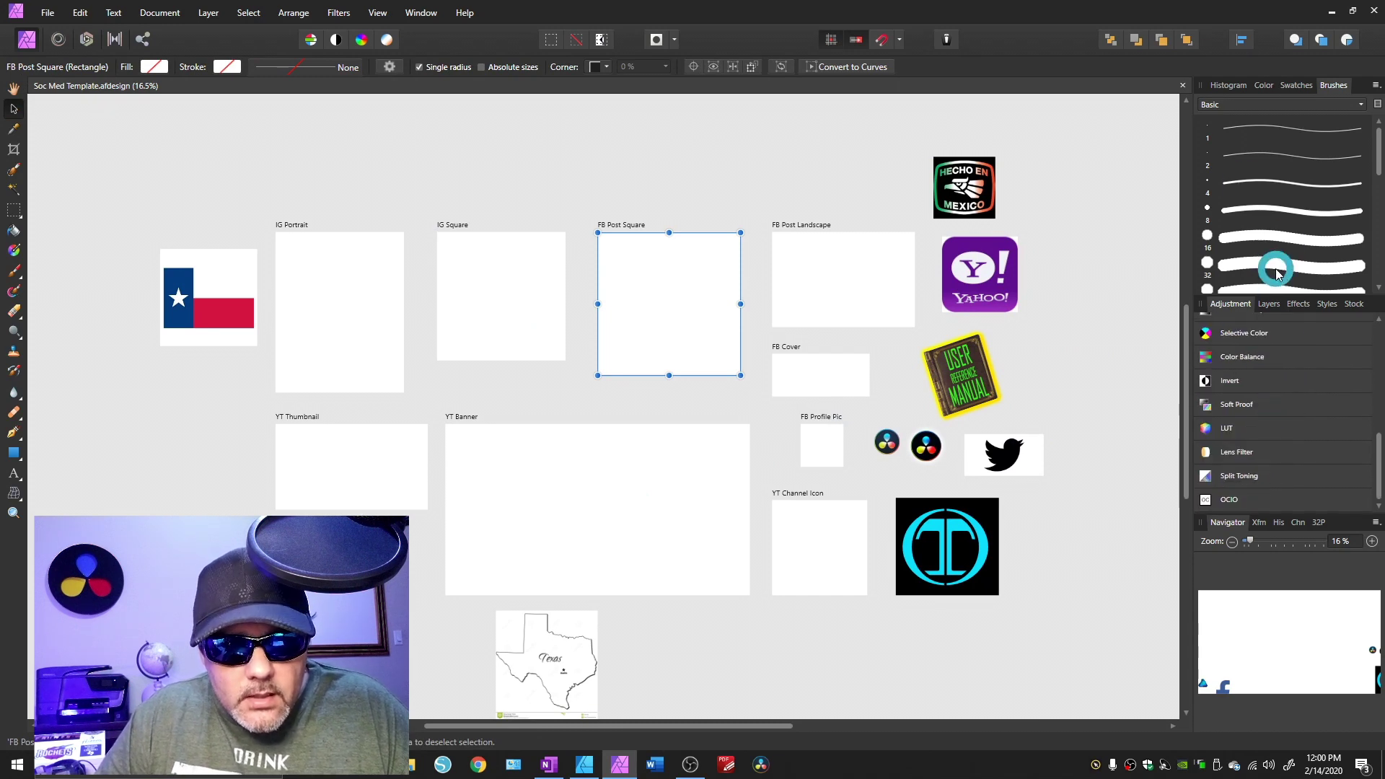
click(1268, 304)
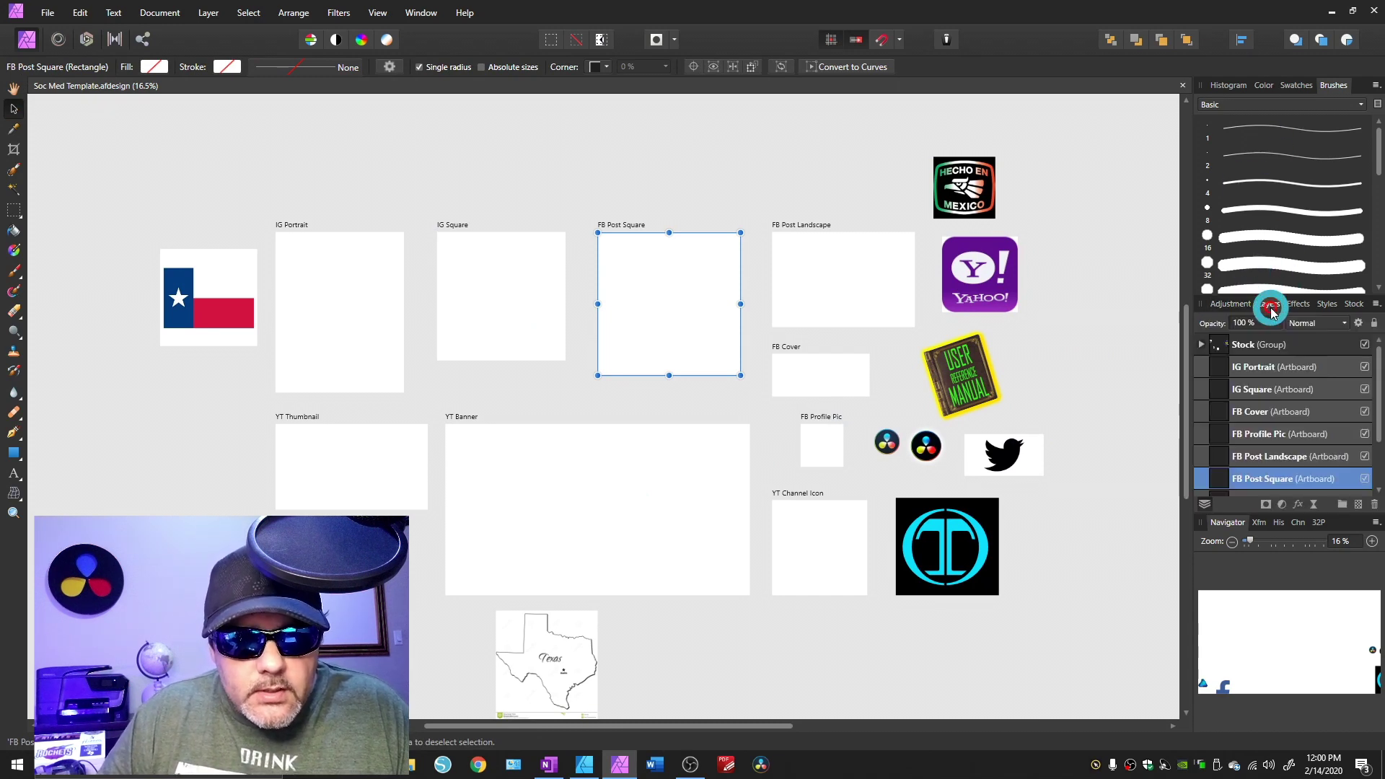
click(1265, 86)
scroll(1268, 392, down, 2)
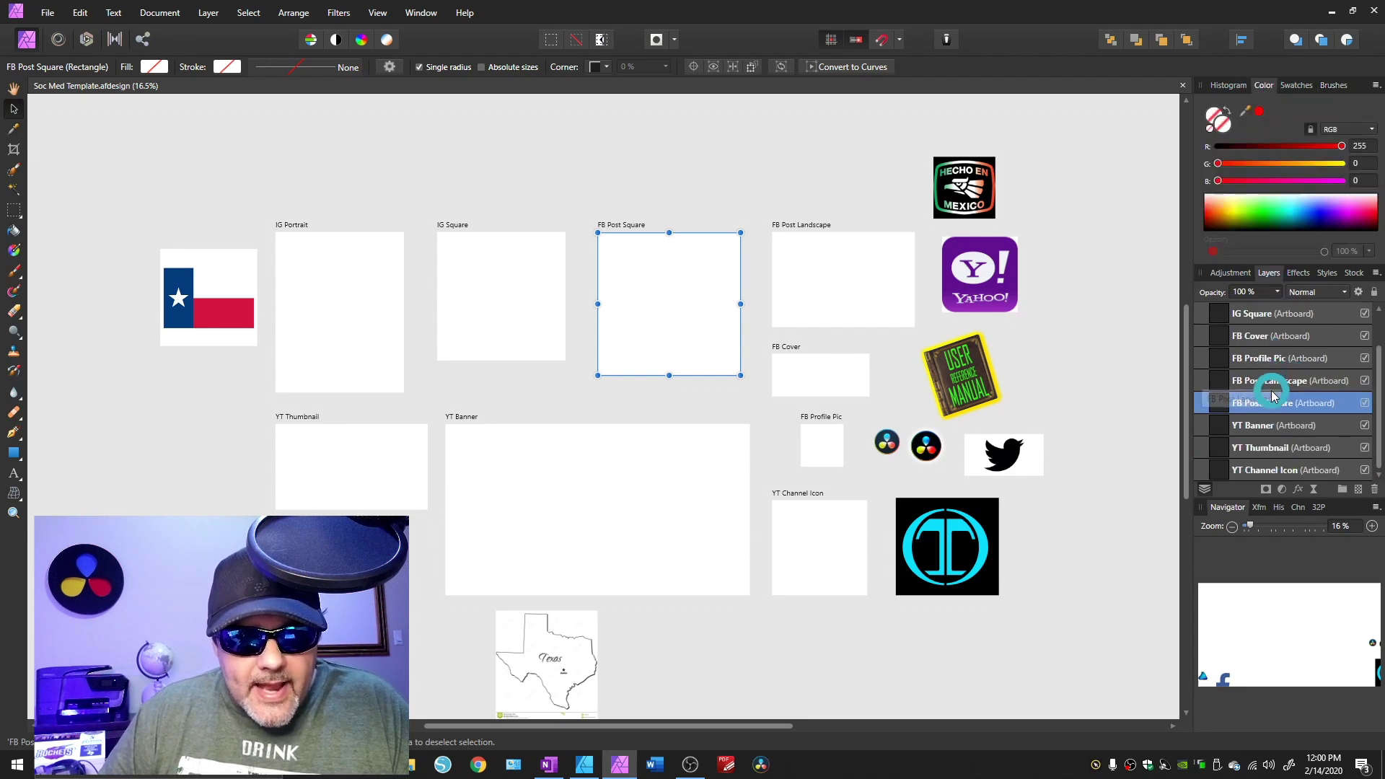
scroll(1263, 411, up, 2)
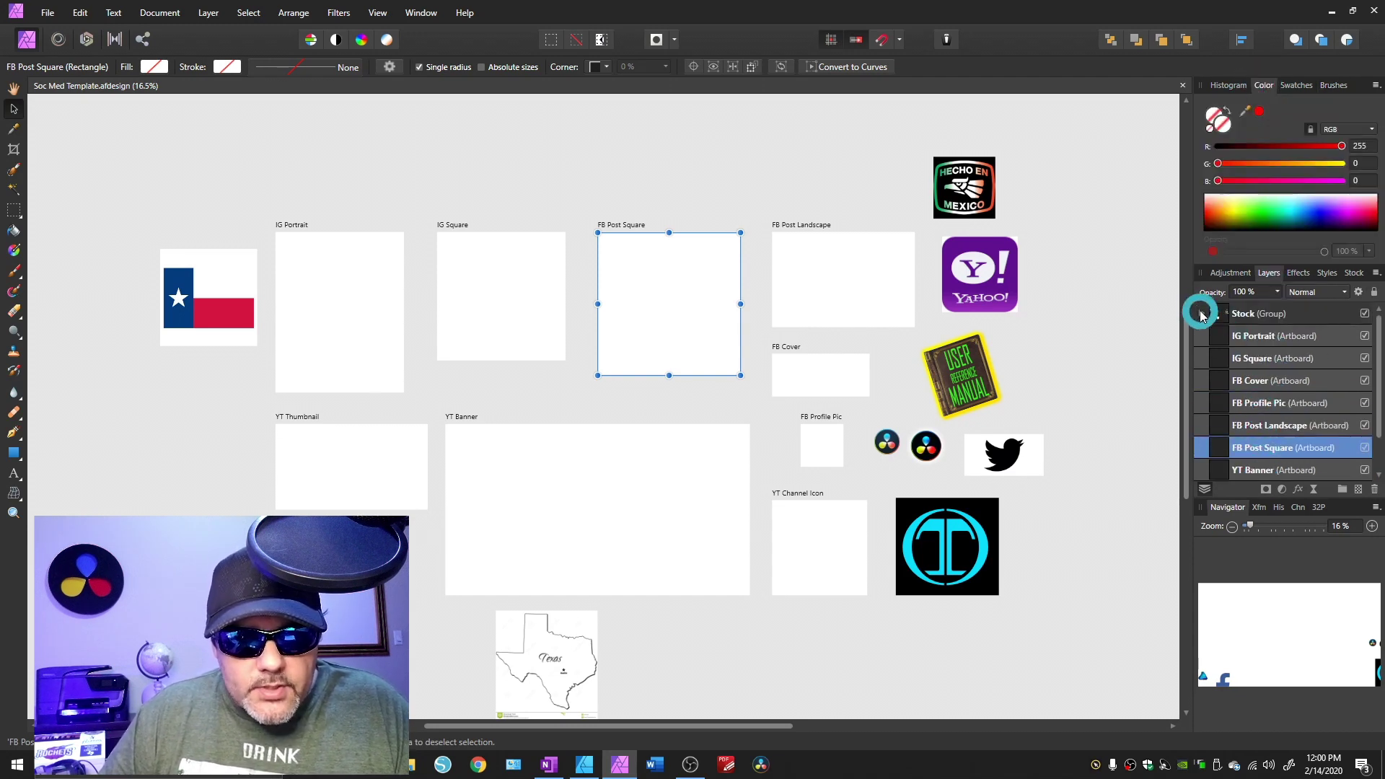
Step: Select every item in the Stock group, from Background through DR Logo, and move them out to the top level of the layers
click(1201, 315)
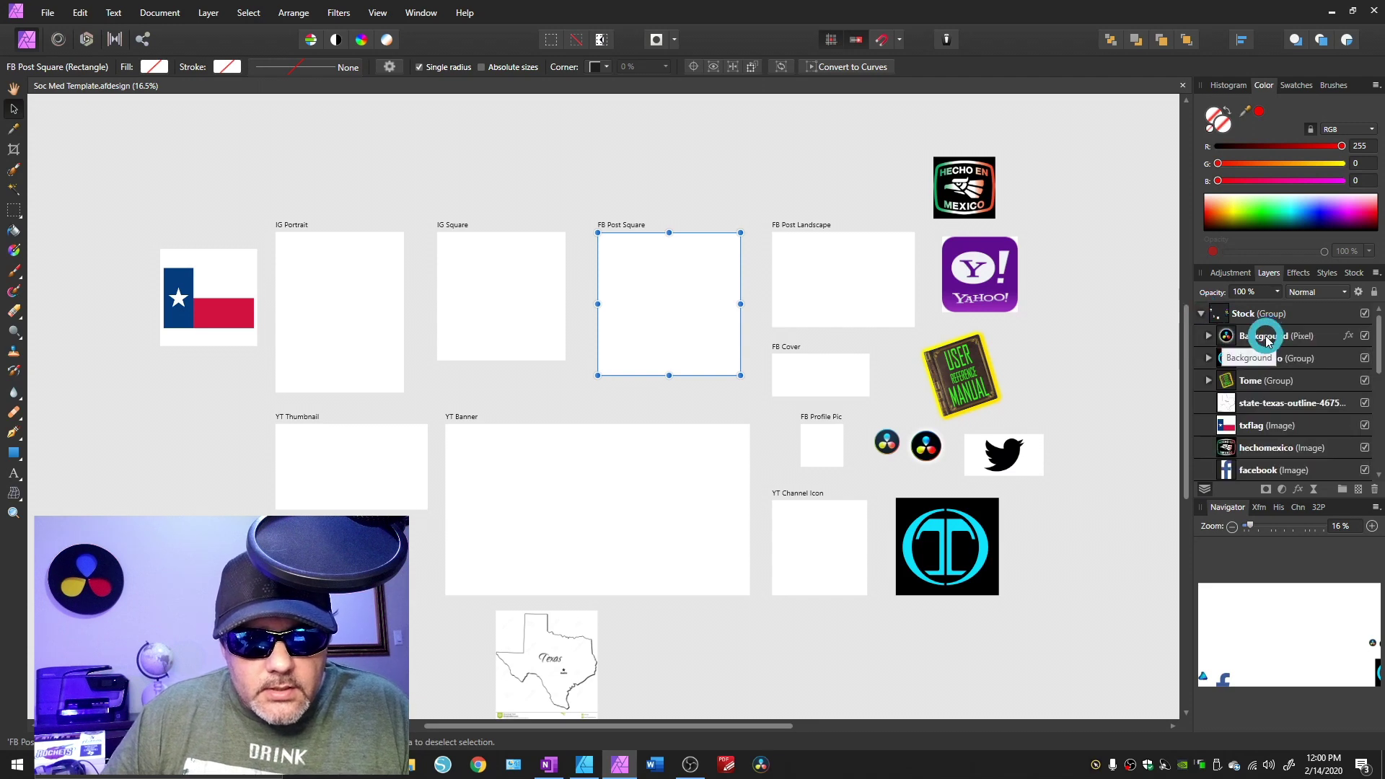
click(1264, 338)
scroll(1268, 383, down, 6)
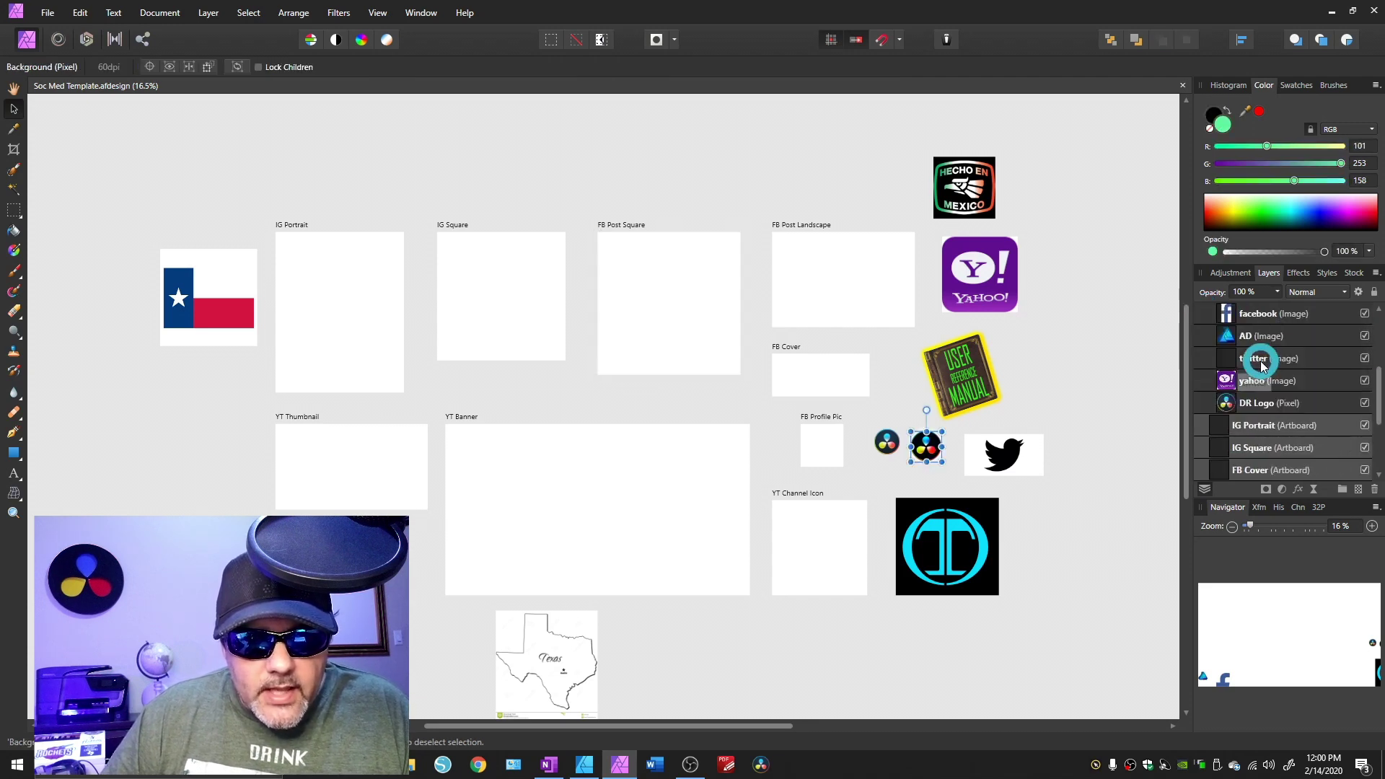
shift+click(1259, 405)
scroll(1259, 375, up, 6)
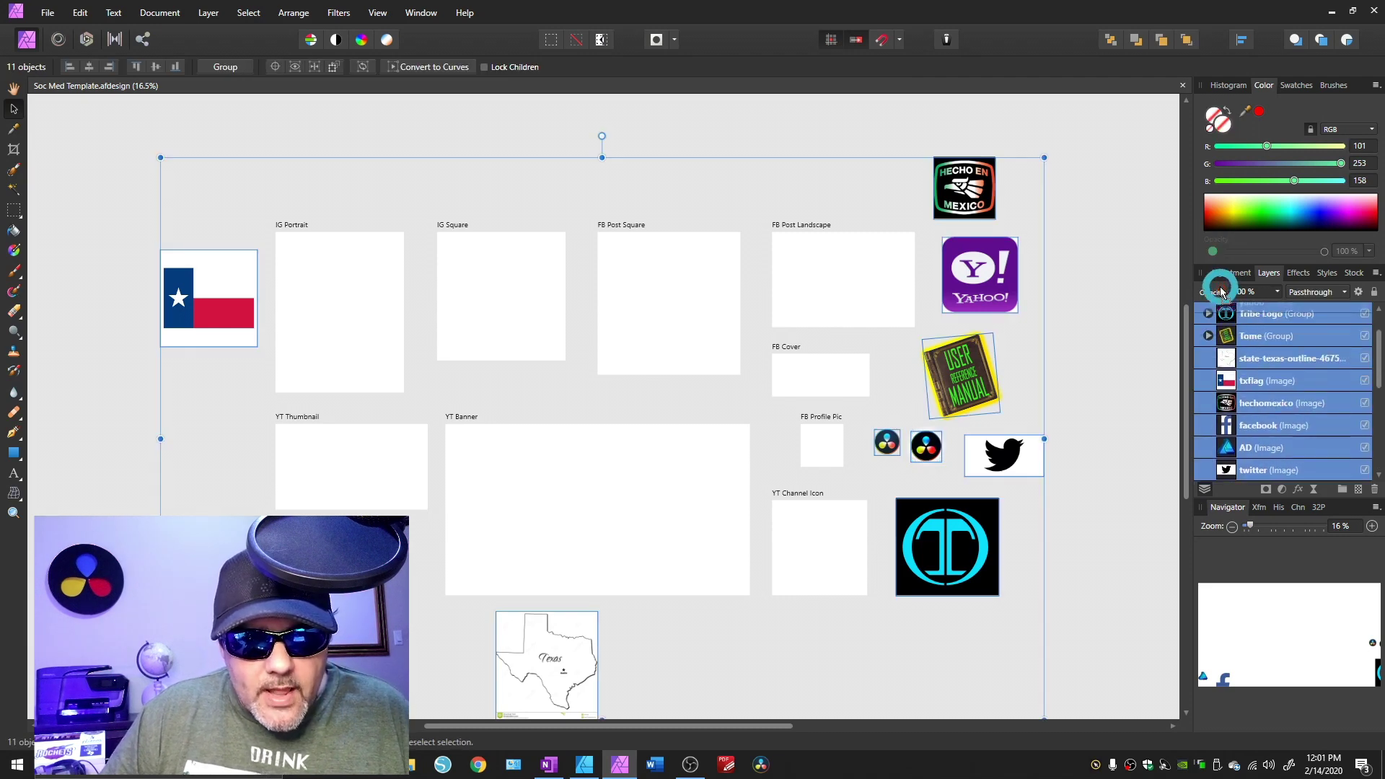
drag(1221, 291, 1203, 307)
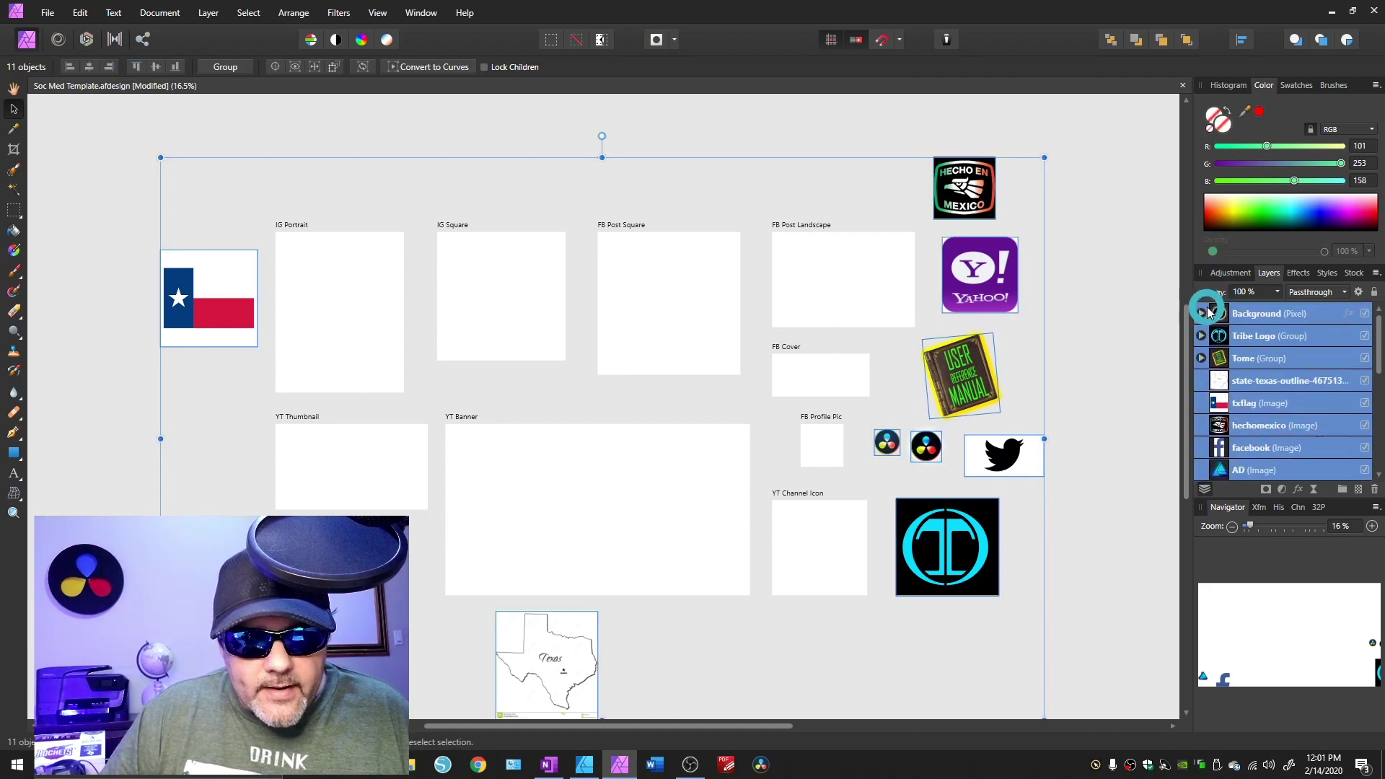
Step: Delete the emptied Stock group and select the Yahoo and Hecho en Mexico images individually on the canvas
scroll(1257, 382, down, 5)
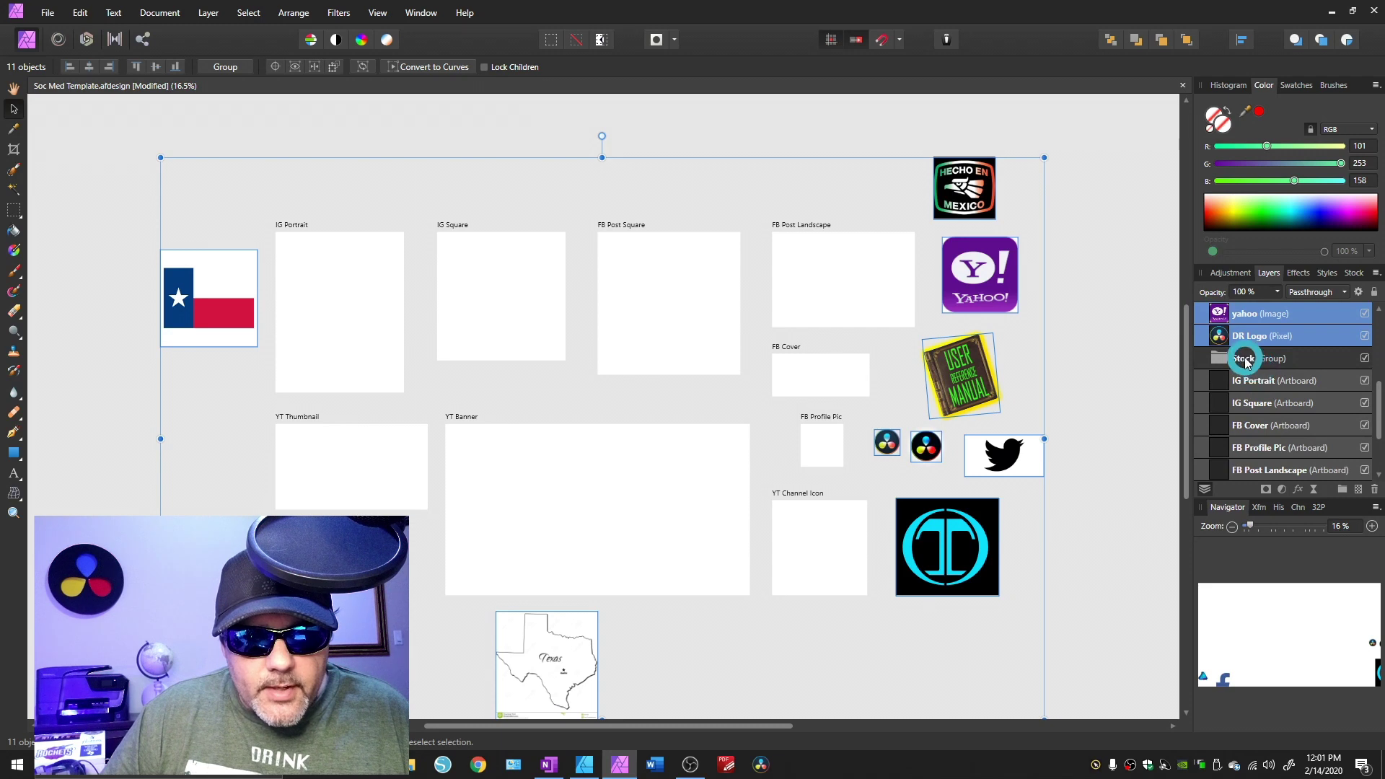
click(1255, 360)
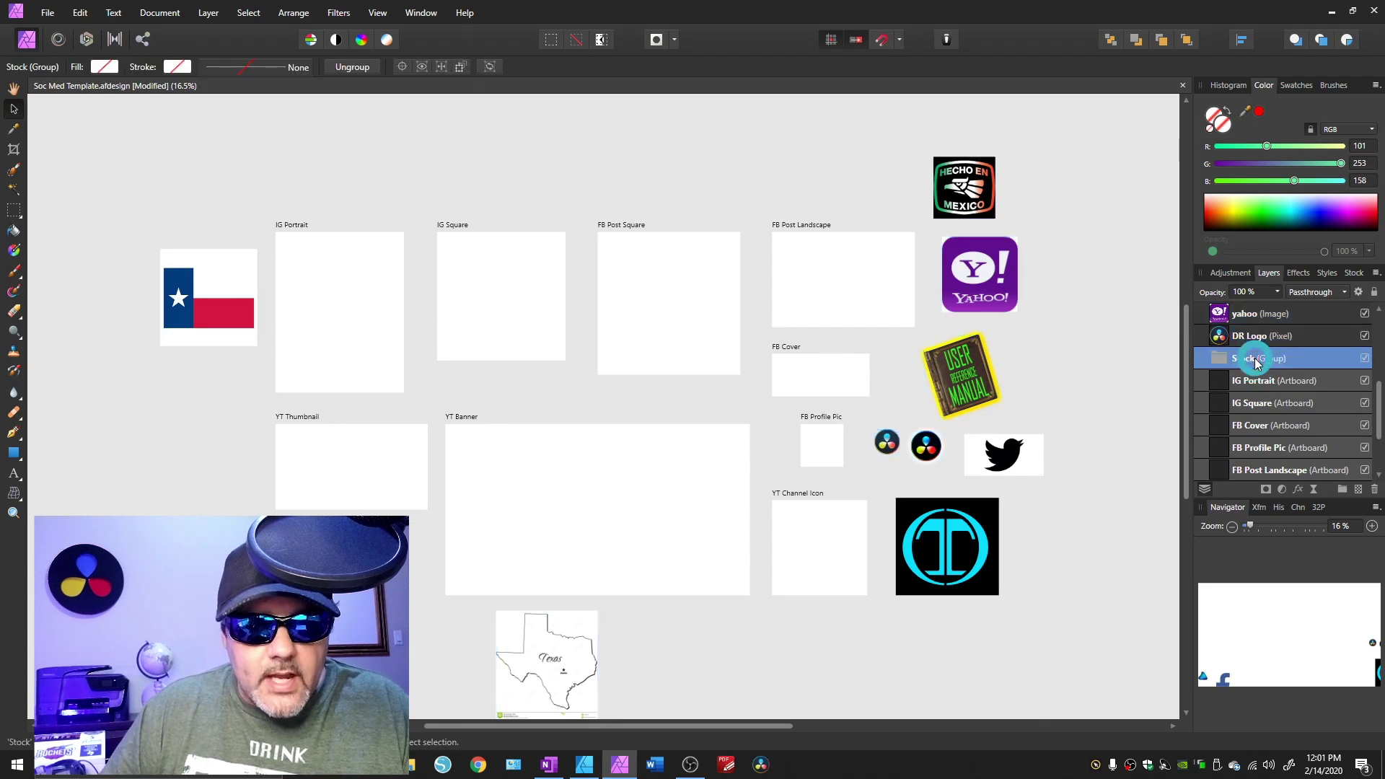
key(Delete)
scroll(1256, 361, up, 5)
click(984, 283)
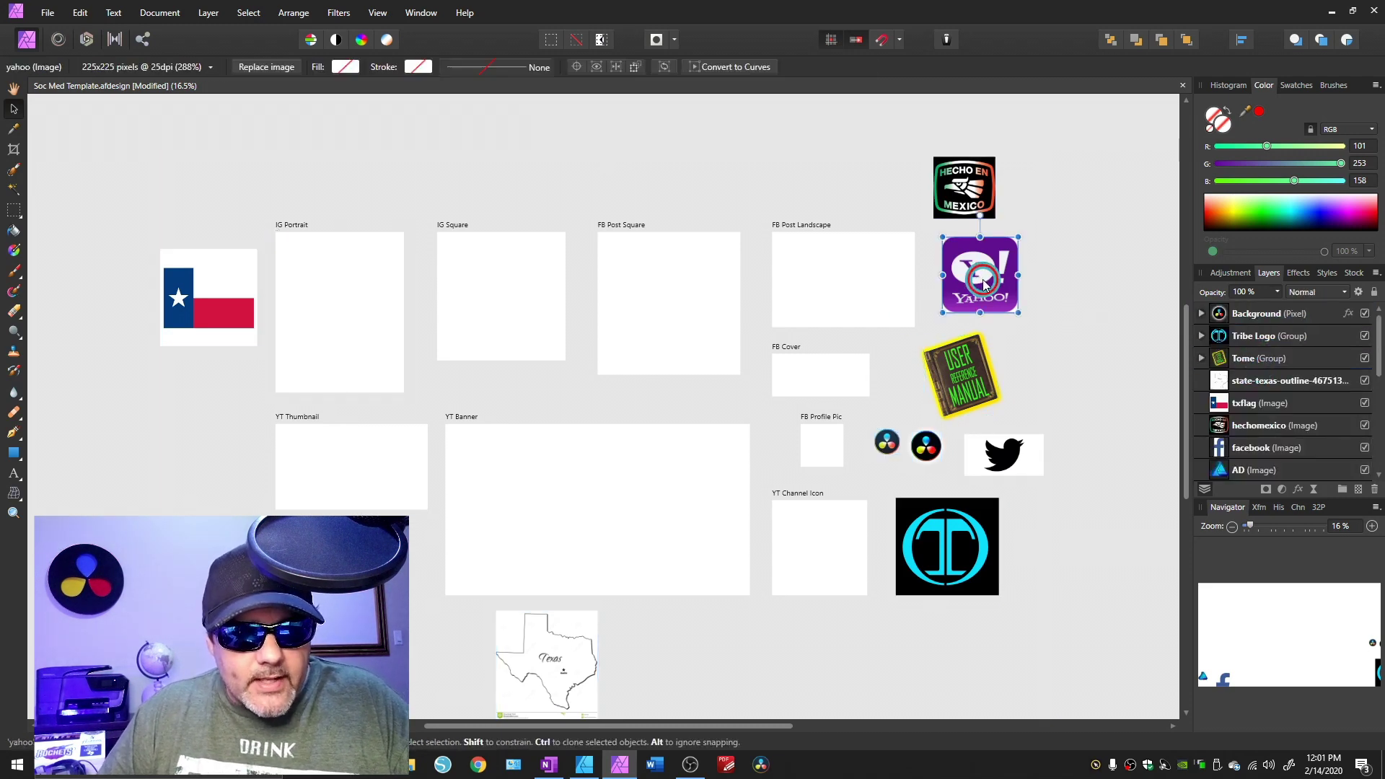
click(963, 189)
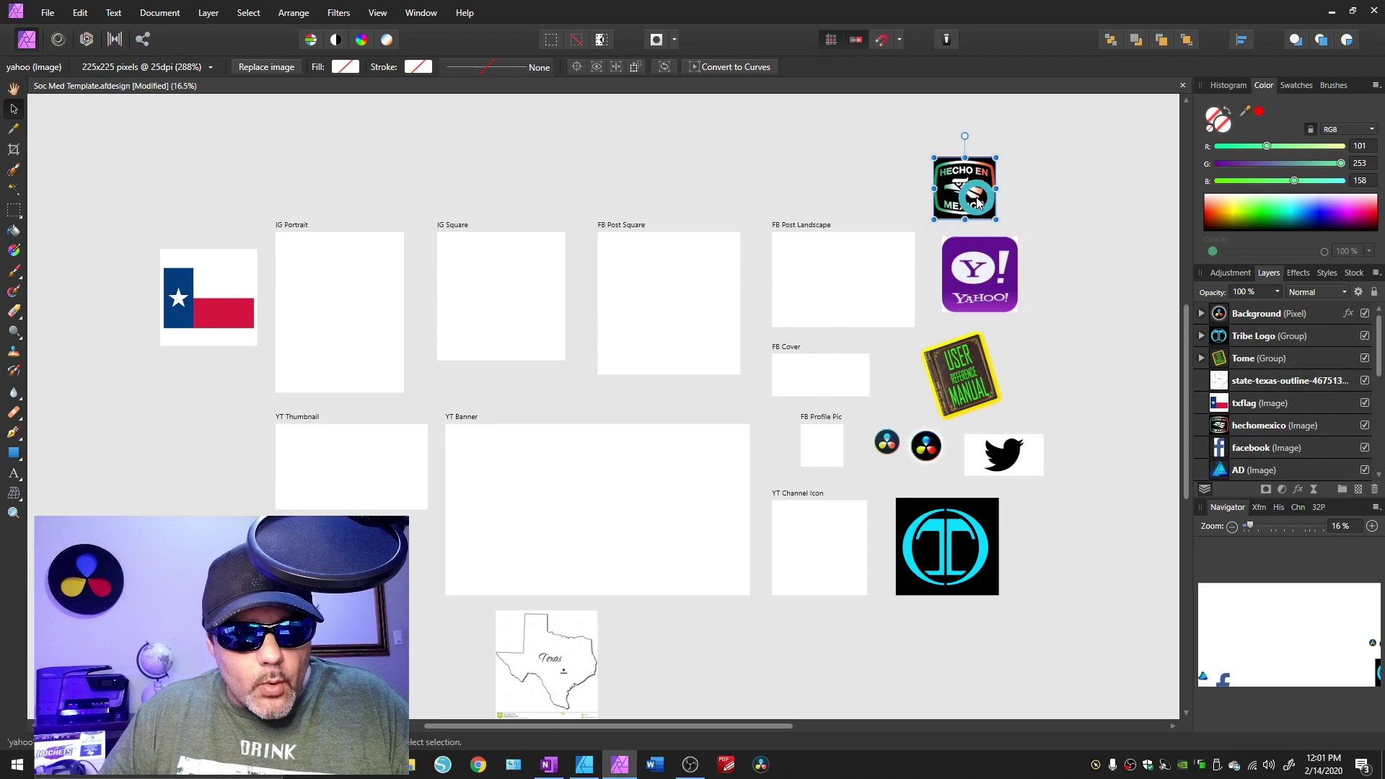
Step: Select the User Reference Manual group, then the IG Square artboard, and examine the artboards in the layer list
click(973, 377)
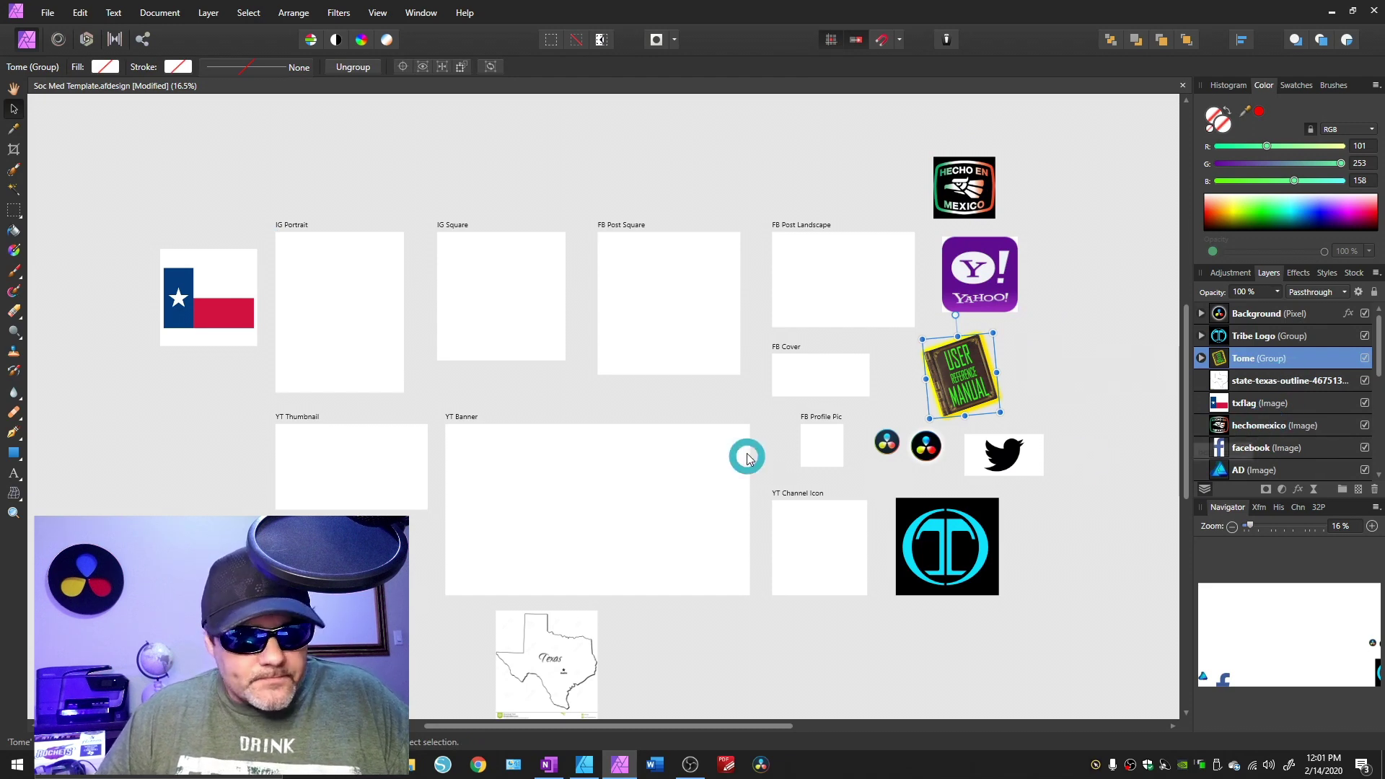
click(518, 317)
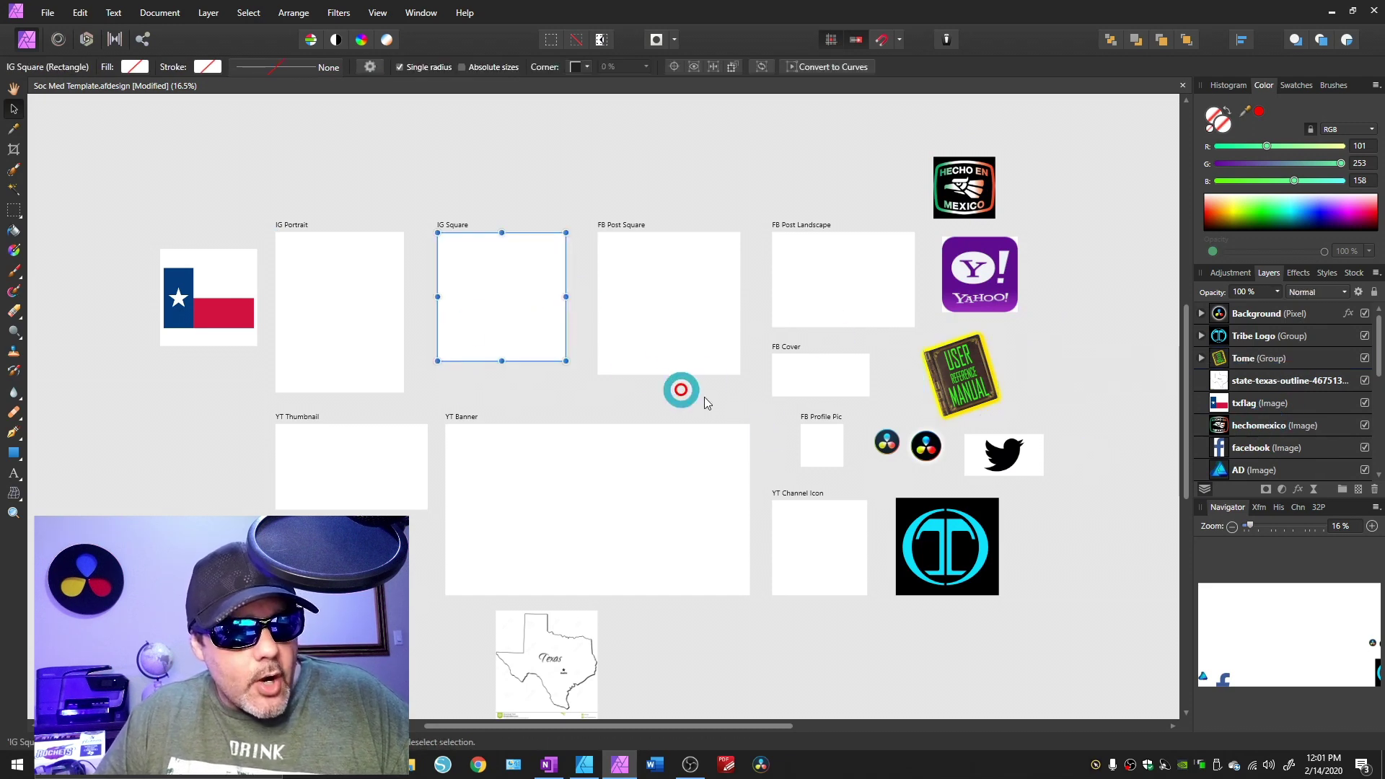
scroll(1284, 418, down, 5)
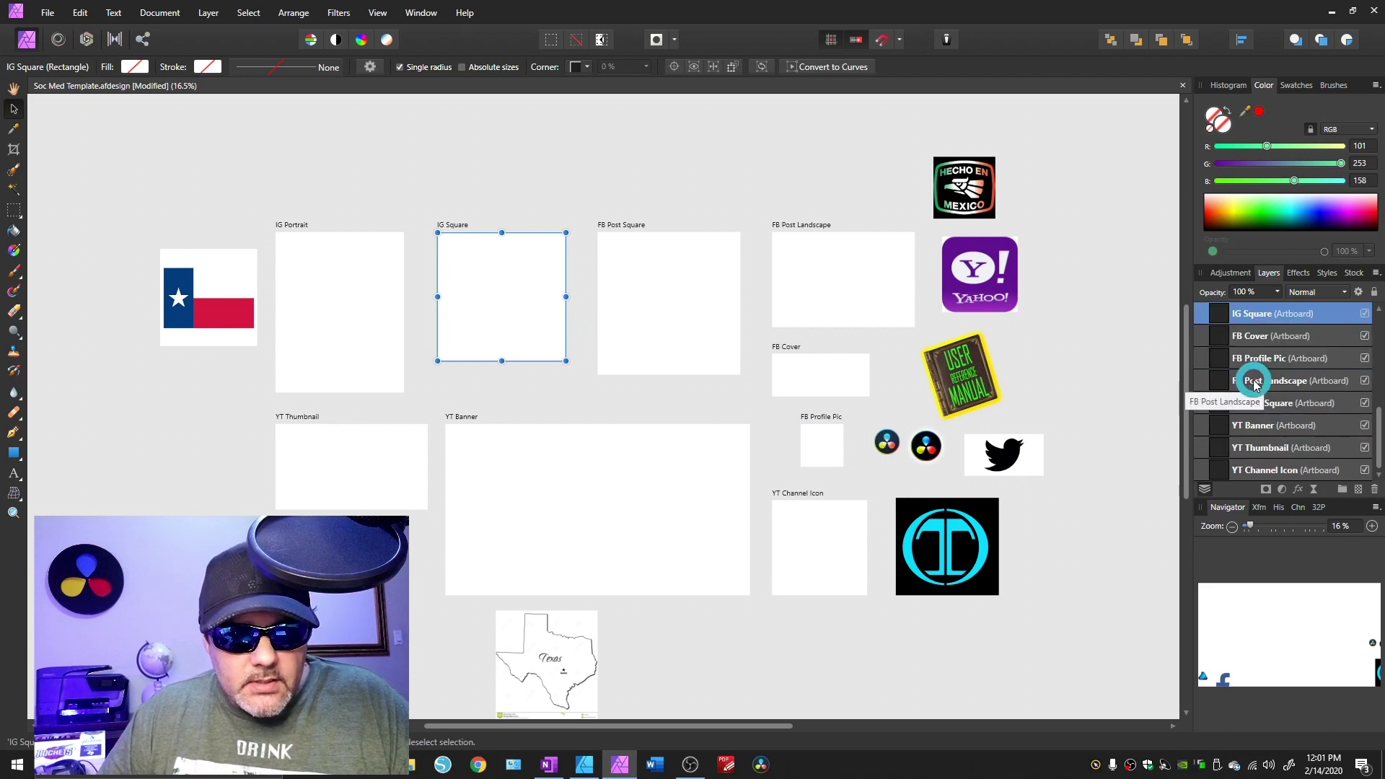
Step: Place a copy of the Texas flag image on the IG Portrait artboard and expand that artboard in the layer list
click(205, 306)
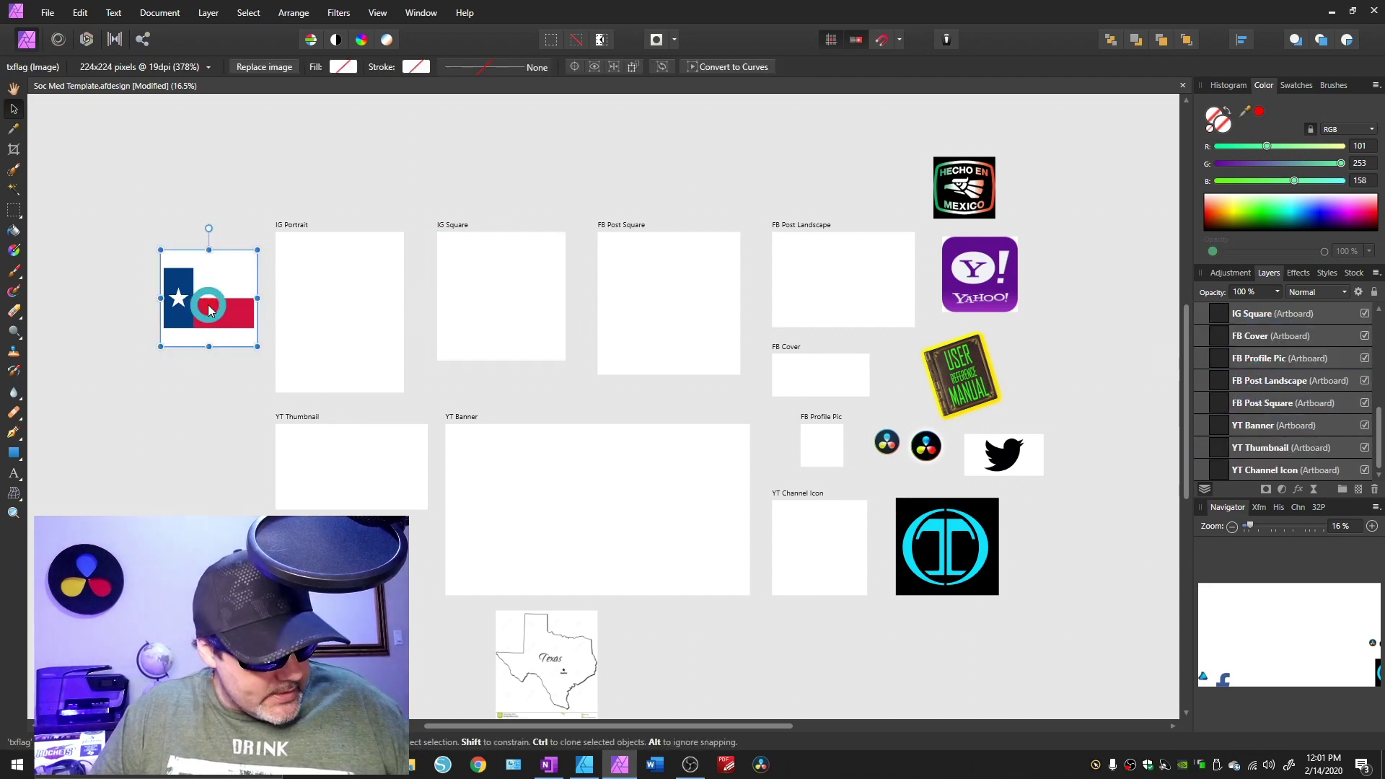
drag(209, 309, 350, 303)
scroll(1360, 402, up, 3)
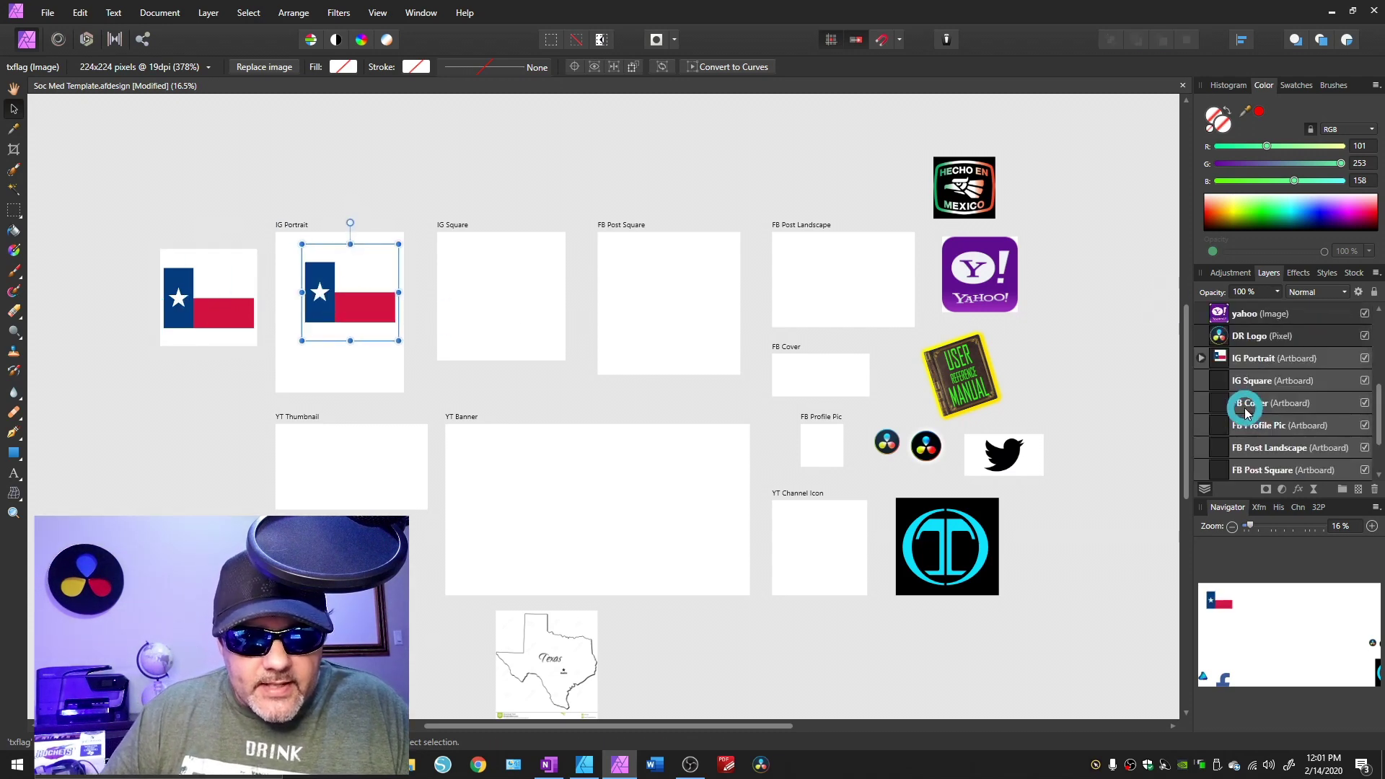
click(1204, 358)
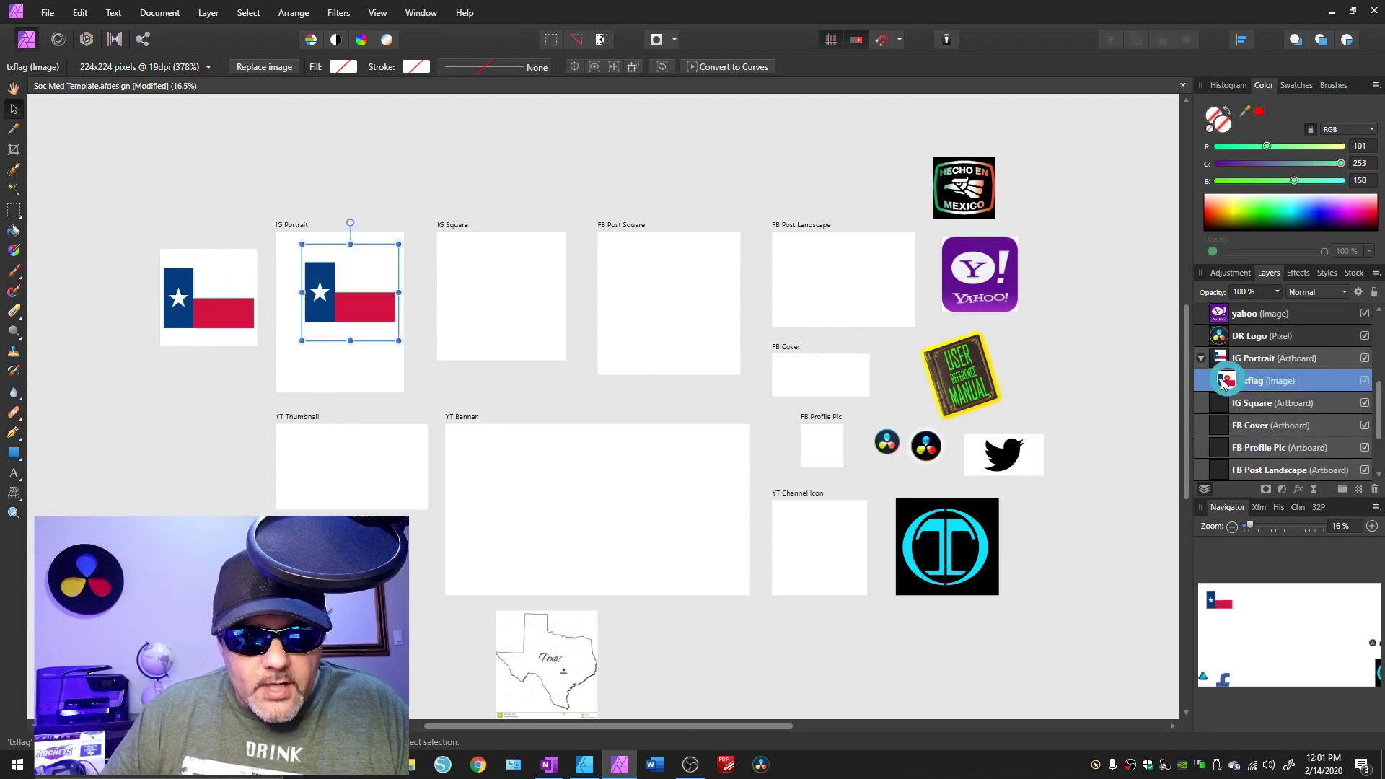